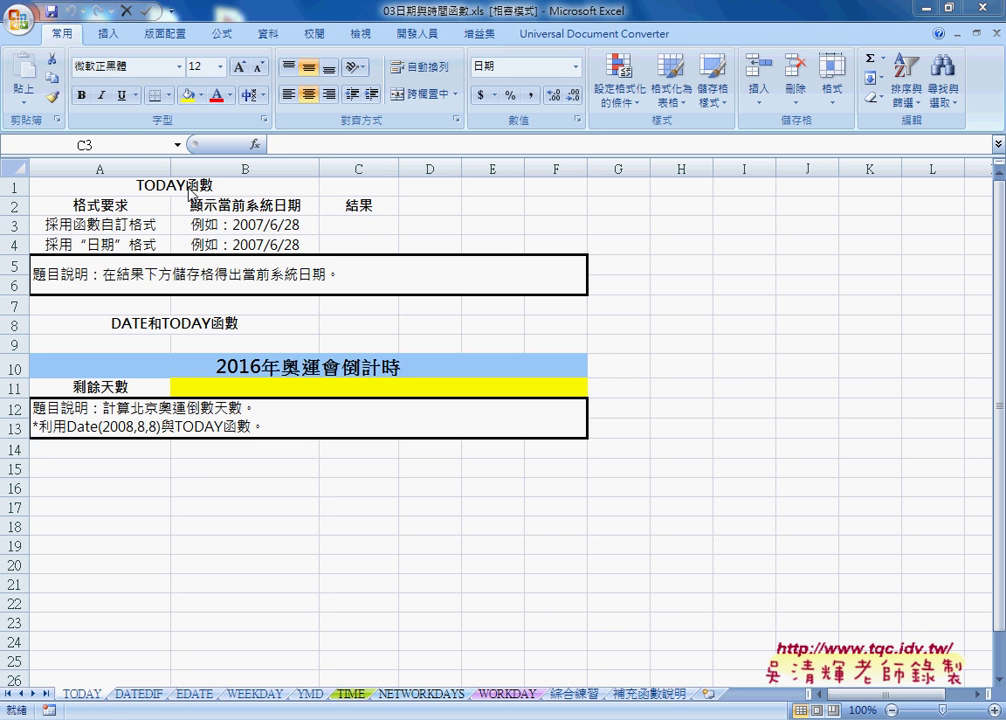
Start an Insert Function formula in C3 and filter the list to the 日期及時間 category
left_click(366, 224)
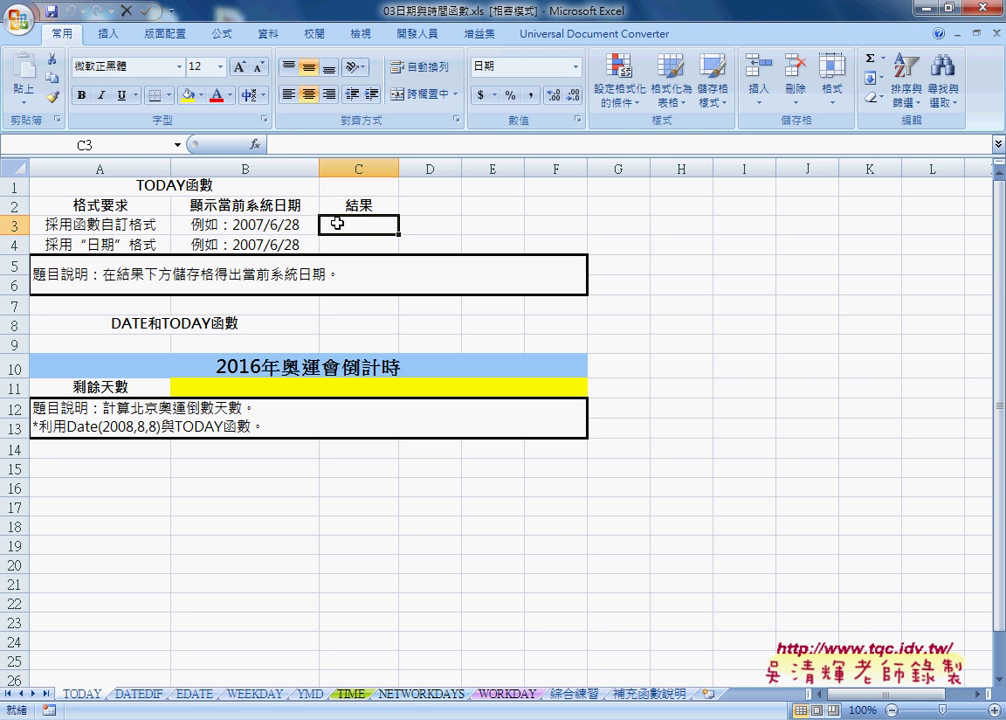
left_click(255, 145)
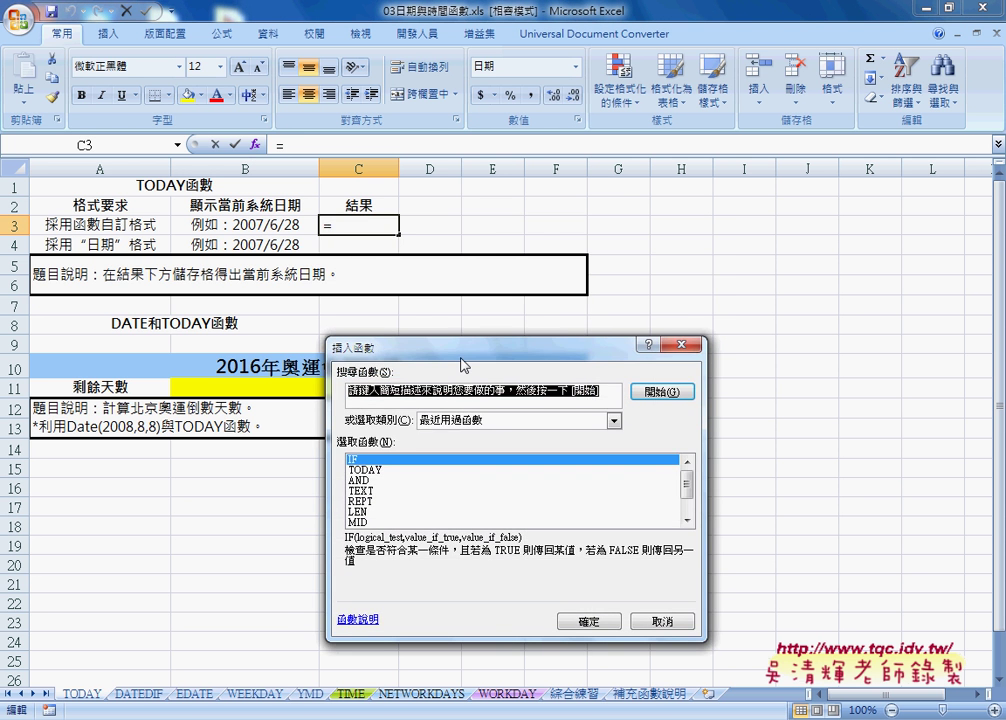
left_click_drag(464, 356, 449, 240)
left_click(451, 300)
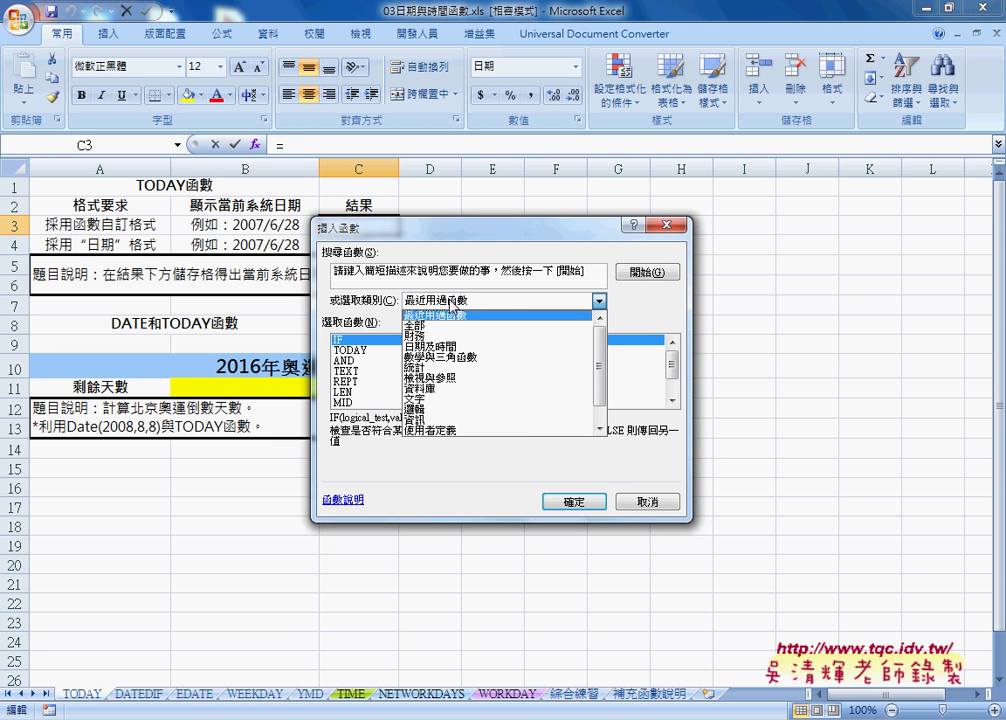
left_click(452, 345)
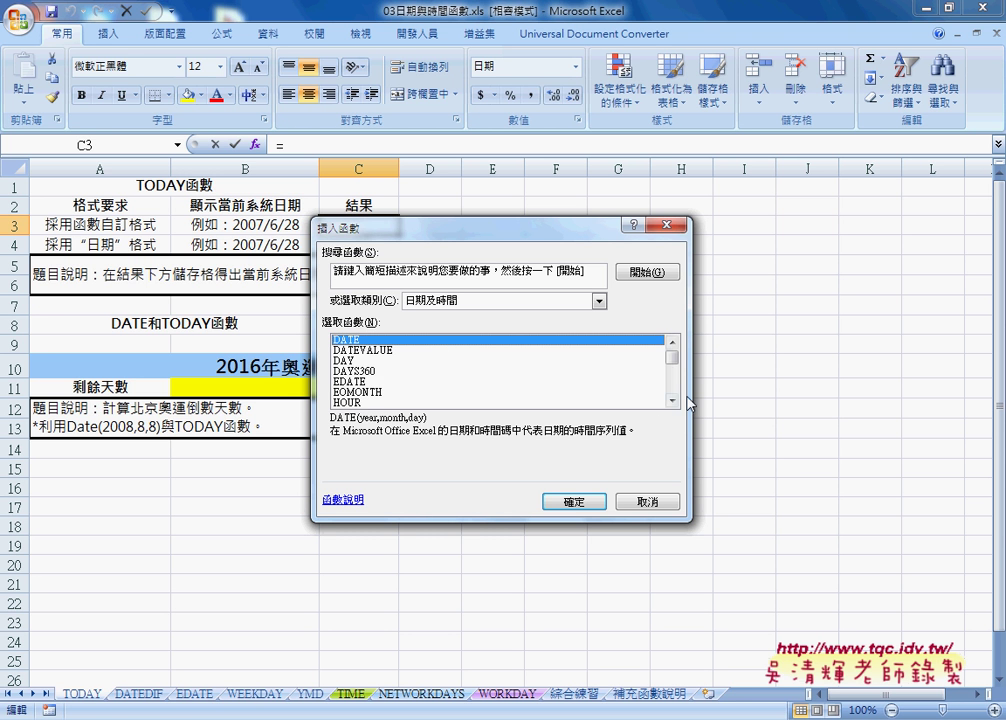
Scroll the Date & Time function list and select TODAY
mouse_move(672, 364)
left_mouse_down()
mouse_move(675, 403)
mouse_move(675, 381)
left_mouse_up()
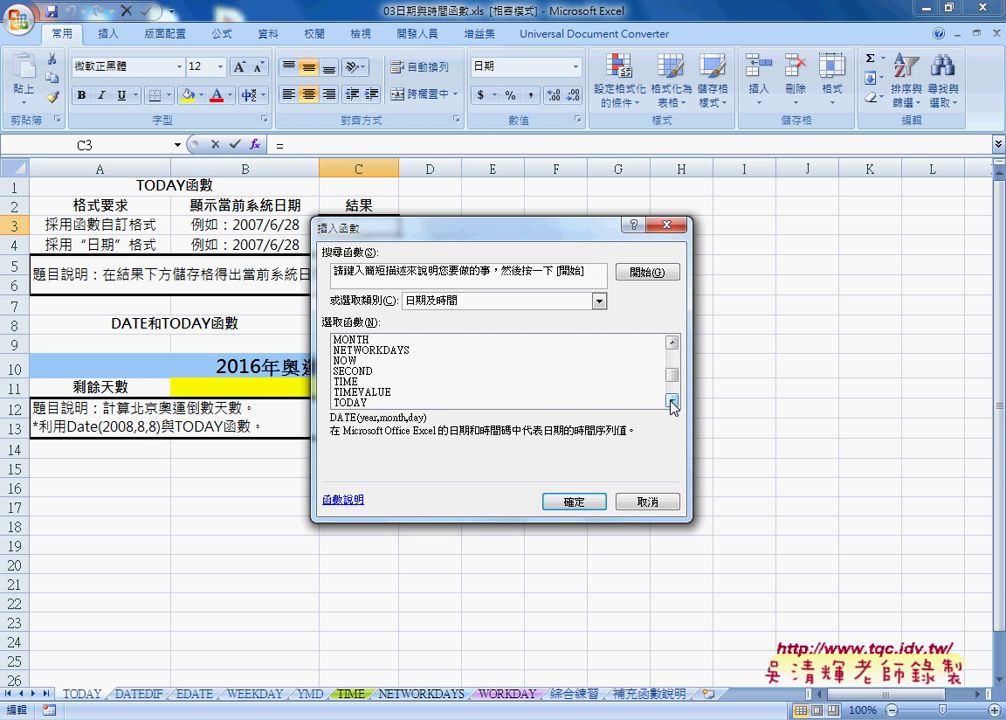
left_click(673, 344)
left_click(673, 344)
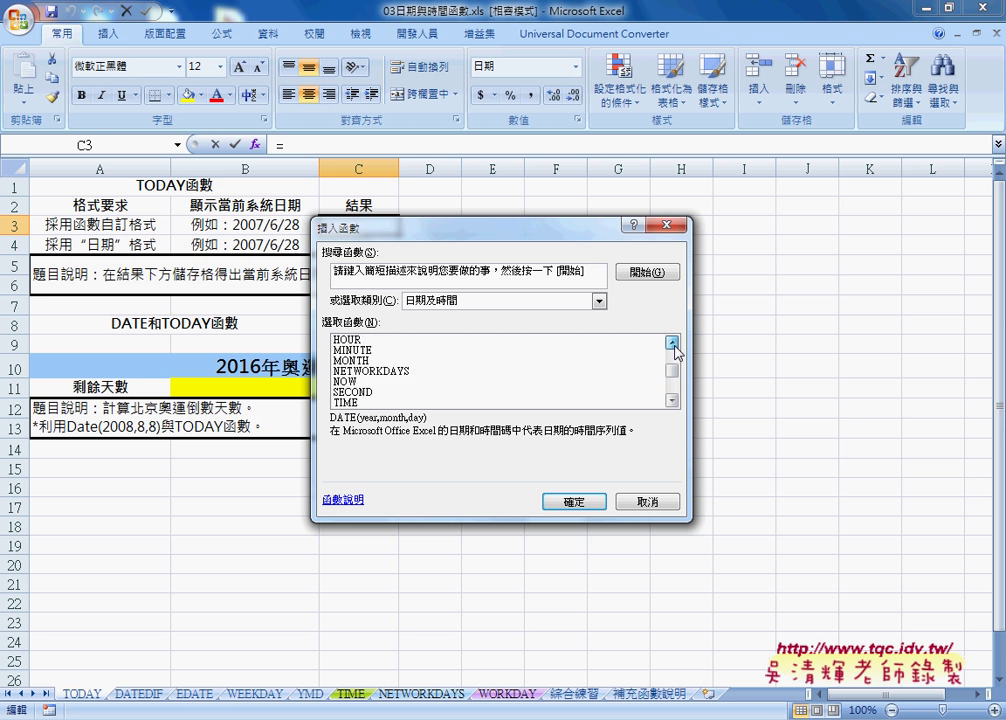
left_click(674, 346)
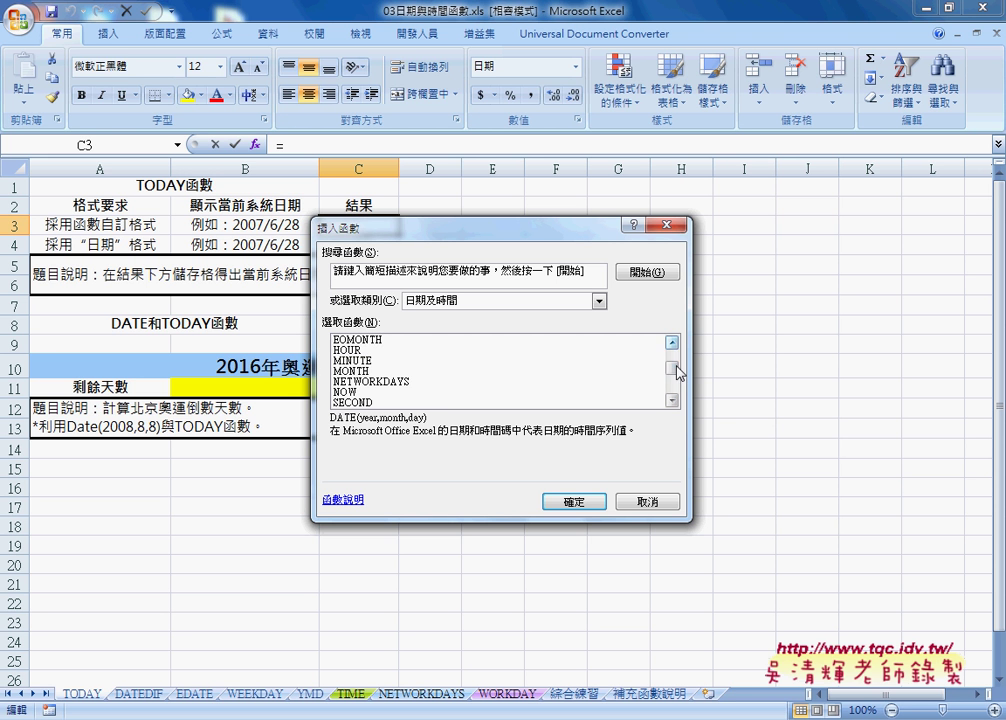
left_click(673, 344)
left_click(673, 344)
left_click(673, 344)
left_click(673, 400)
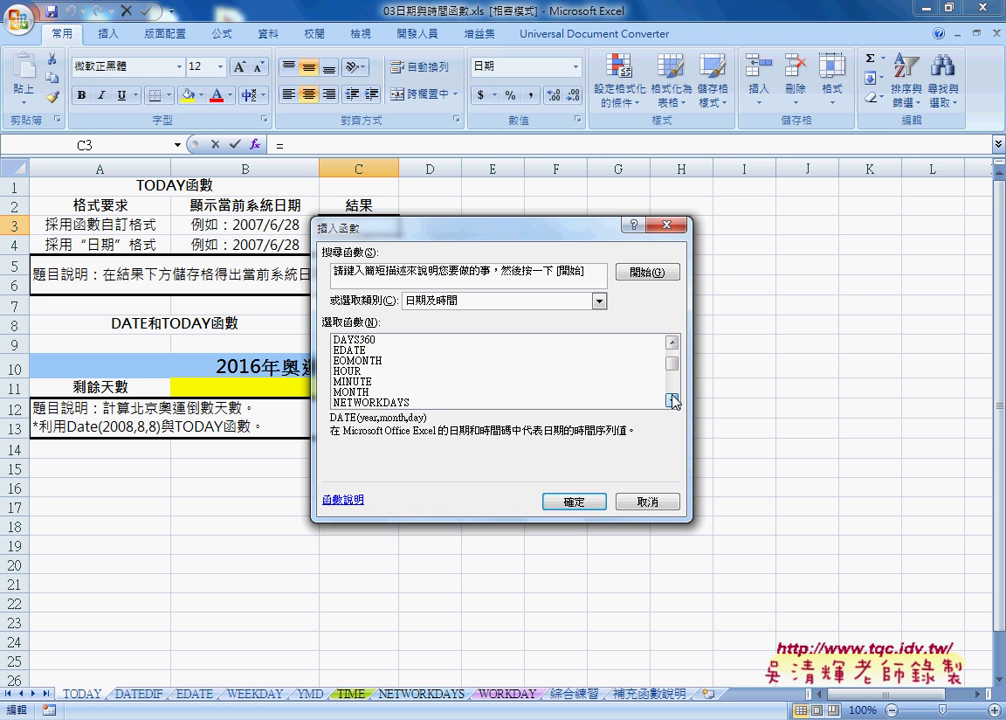
double_click(673, 400)
left_click(673, 400)
double_click(673, 400)
double_click(673, 400)
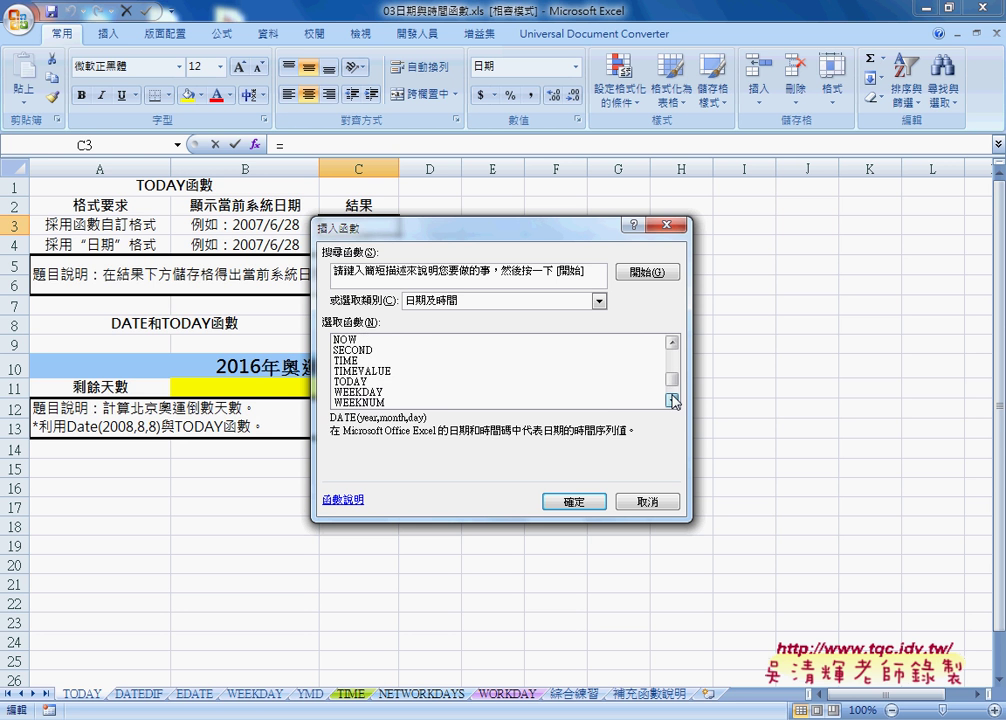
left_click(355, 382)
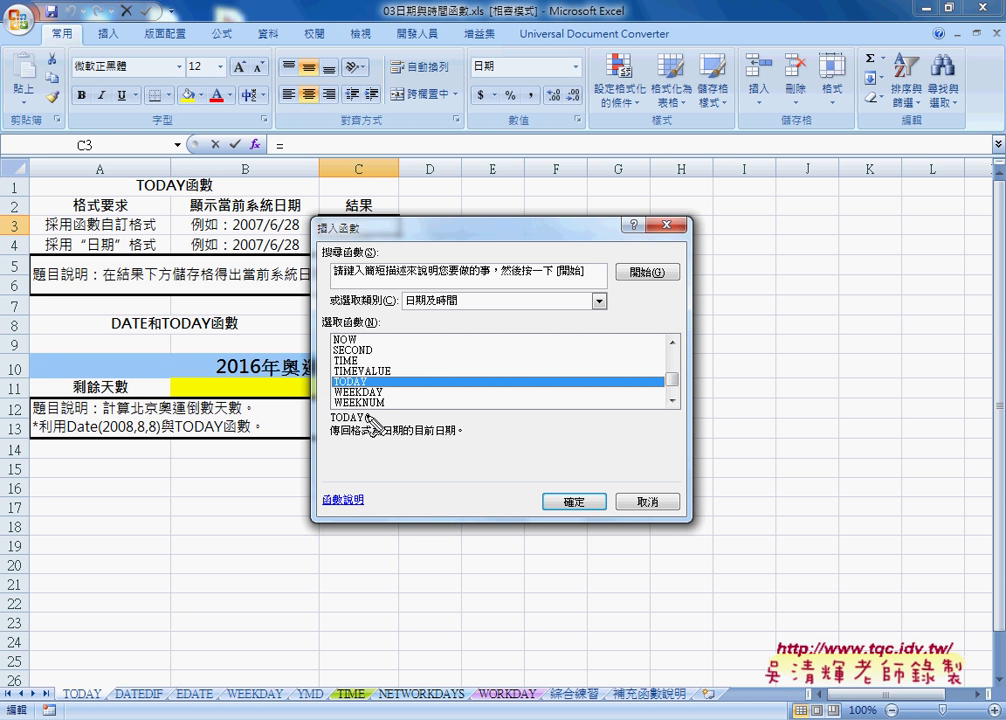
Annotate TODAY()'s empty parentheses, then confirm so C3 holds =TODAY() showing 2016/3/15
mouse_move(403, 442)
left_mouse_down()
mouse_move(401, 467)
mouse_move(415, 467)
left_mouse_up()
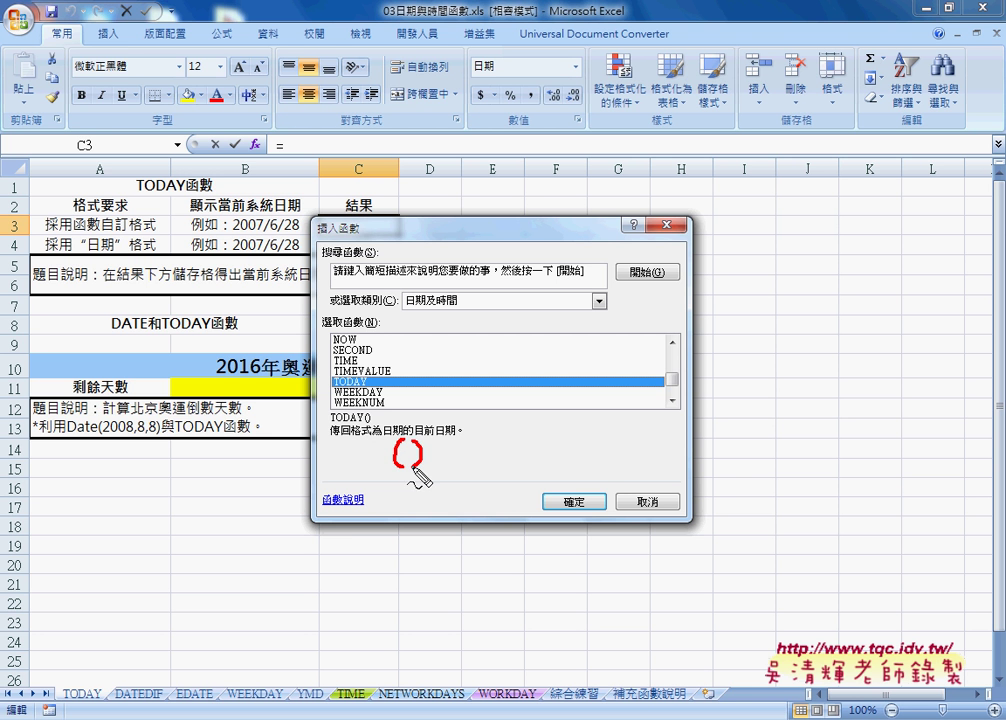
left_click_drag(352, 488, 358, 491)
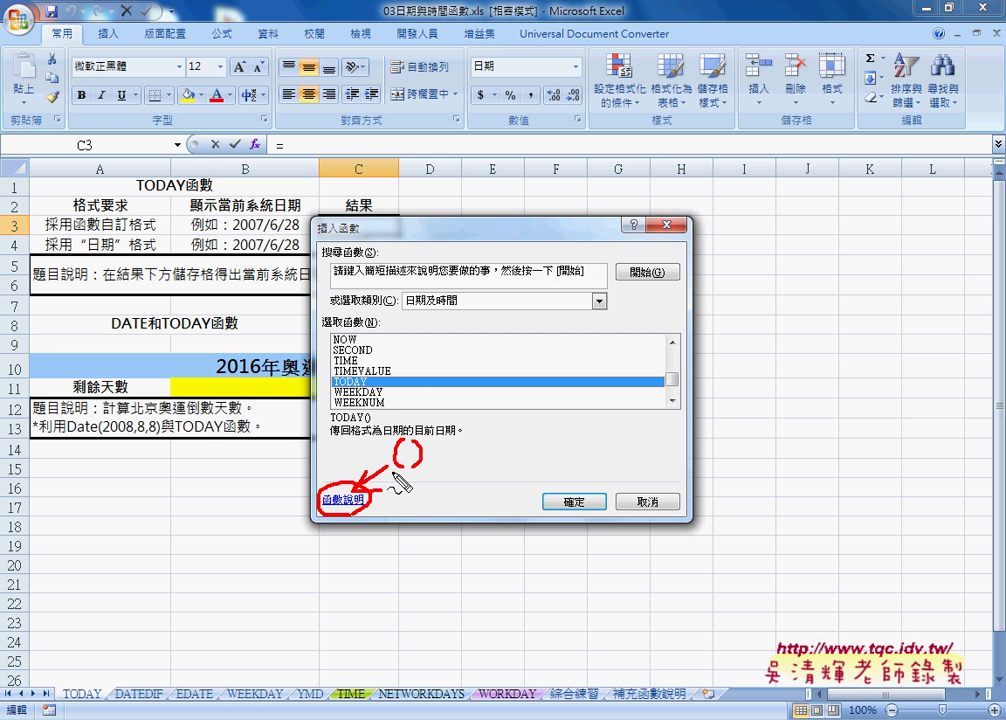
key("Escape")
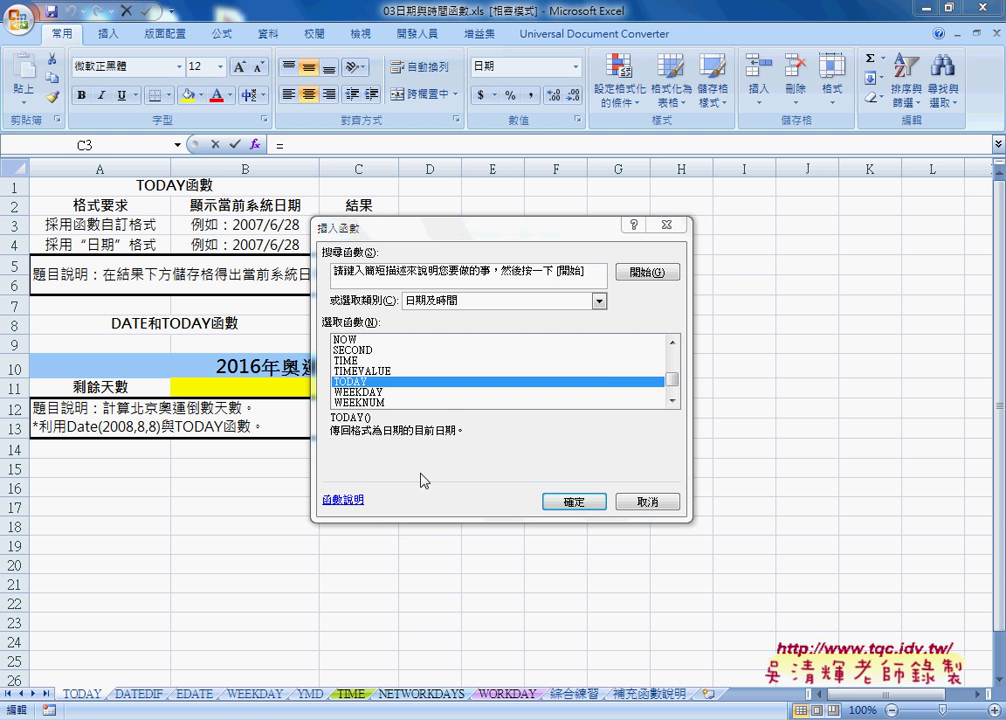
left_click(562, 500)
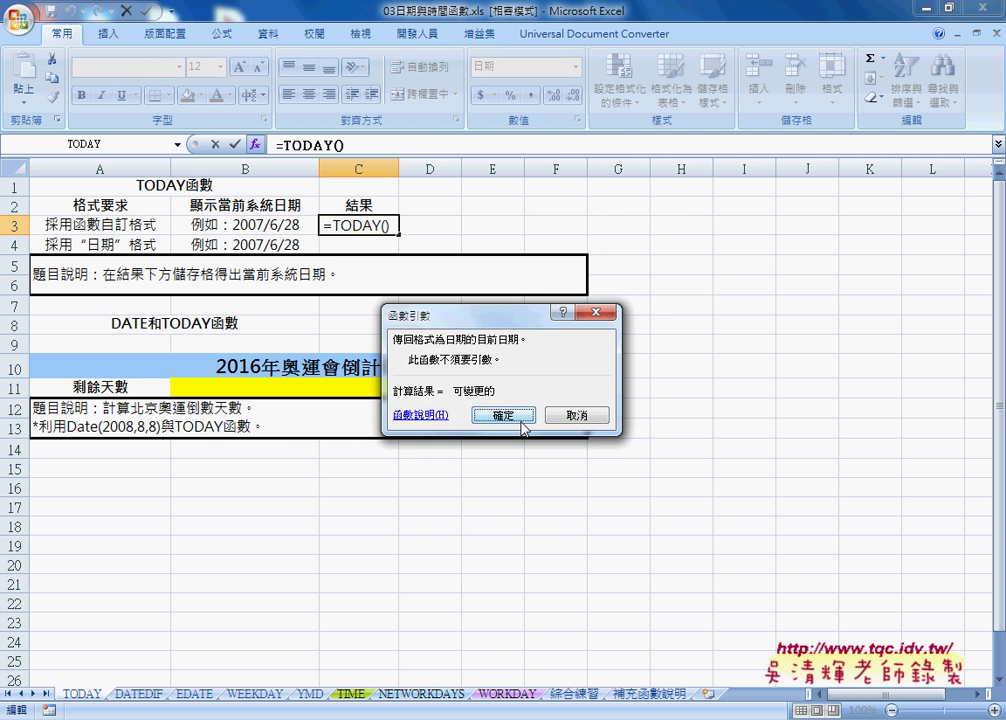
left_click(518, 415)
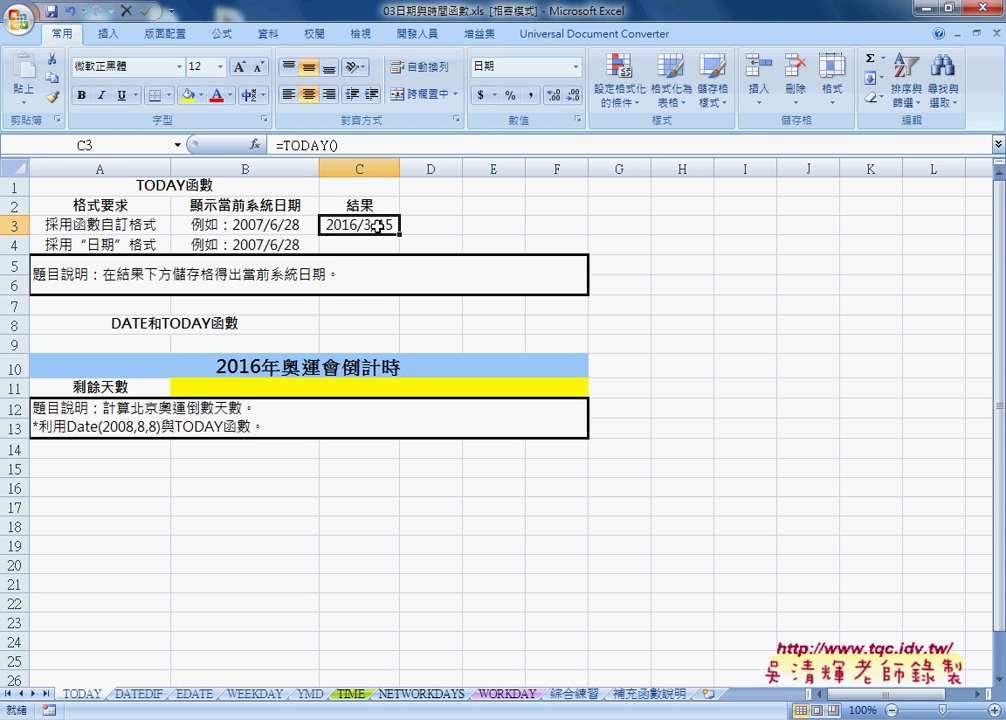
right_click(378, 227)
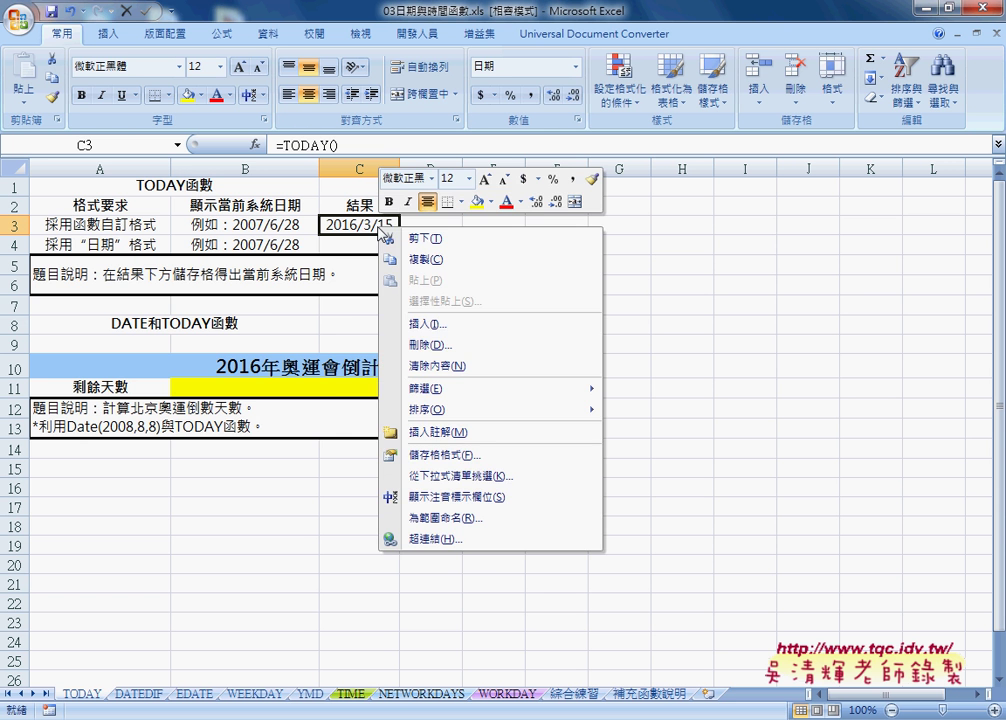
left_click(461, 458)
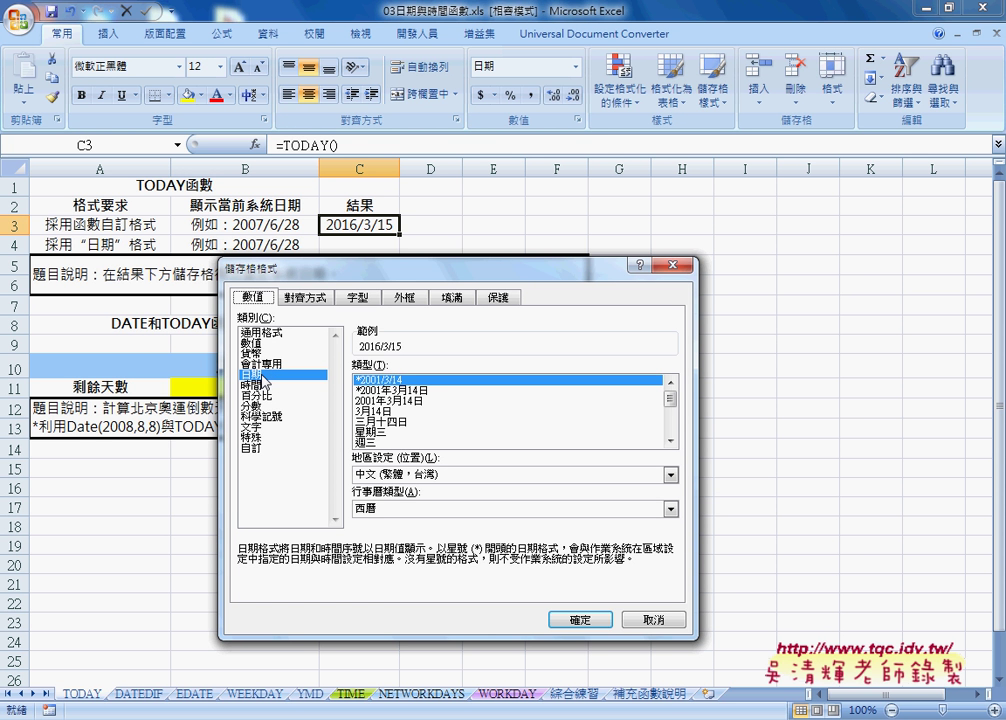
left_click(412, 391)
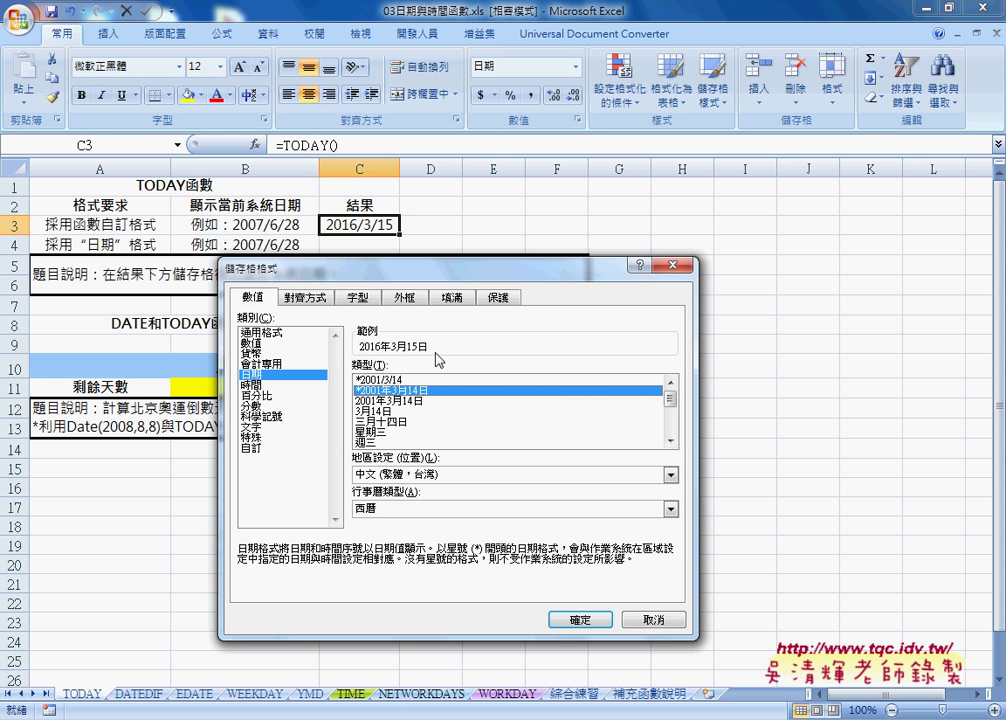
left_click(403, 401)
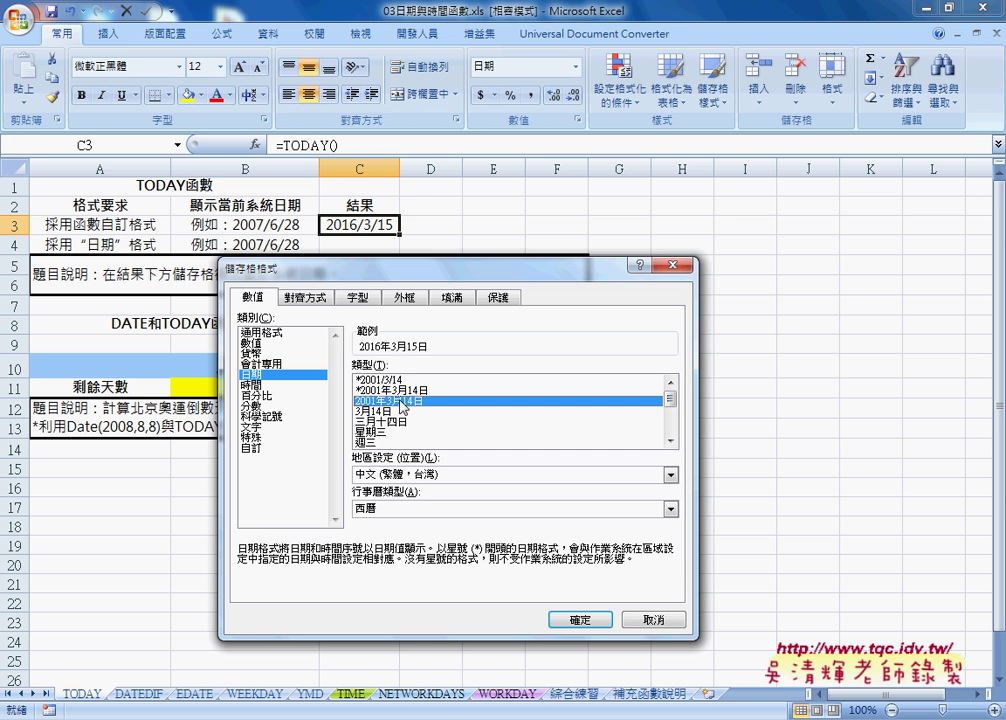
left_click(507, 510)
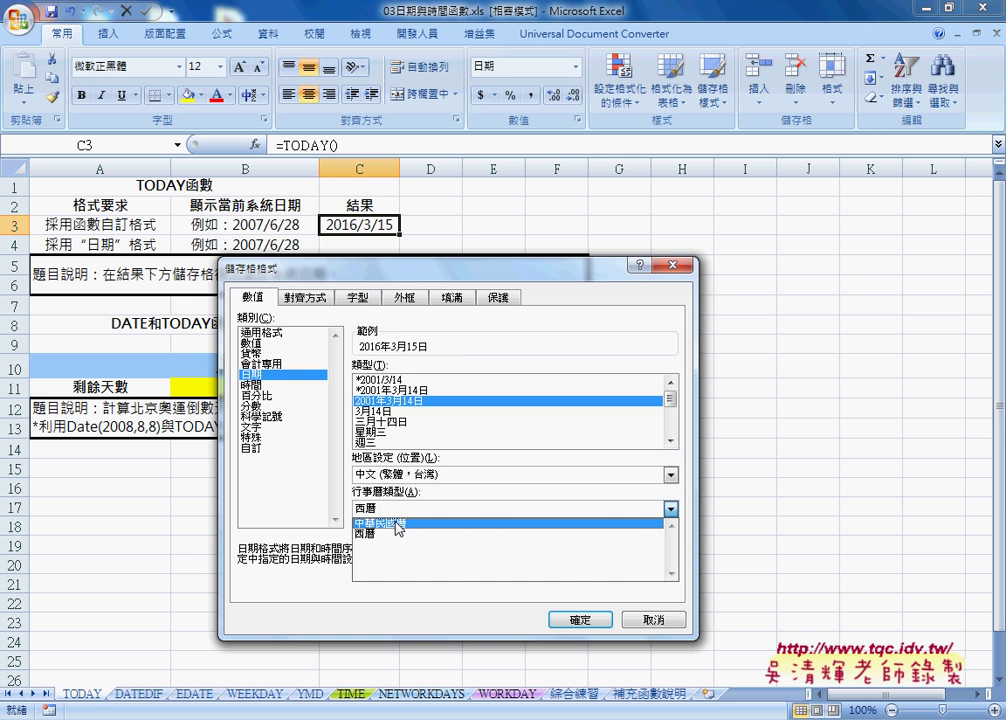
left_click(653, 620)
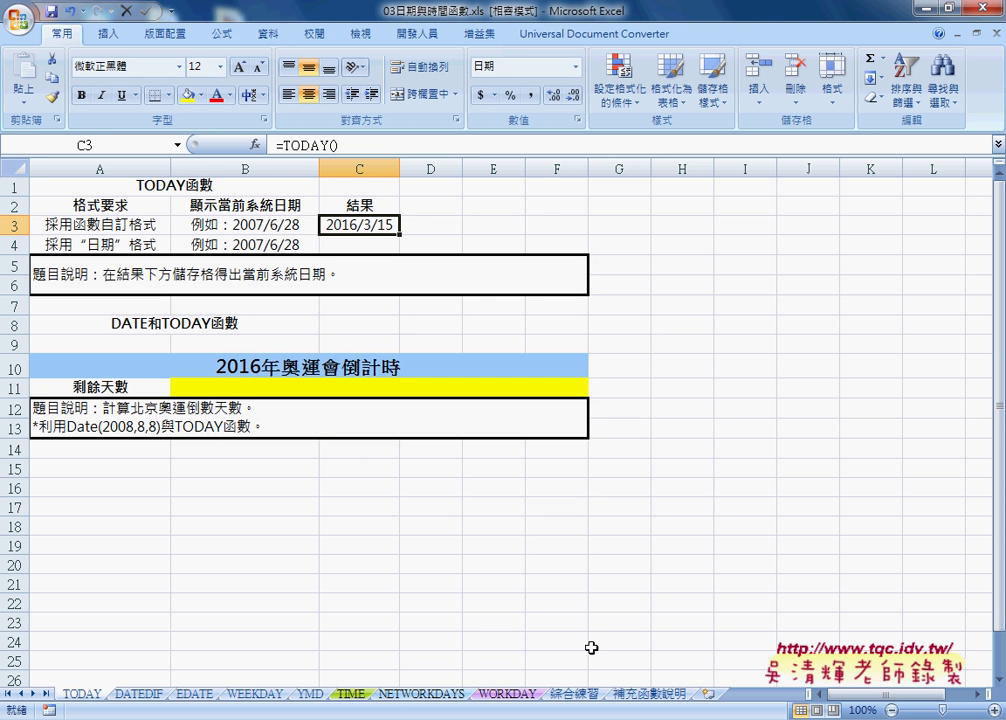
left_click(573, 695)
scroll(521, 621, "up", 4)
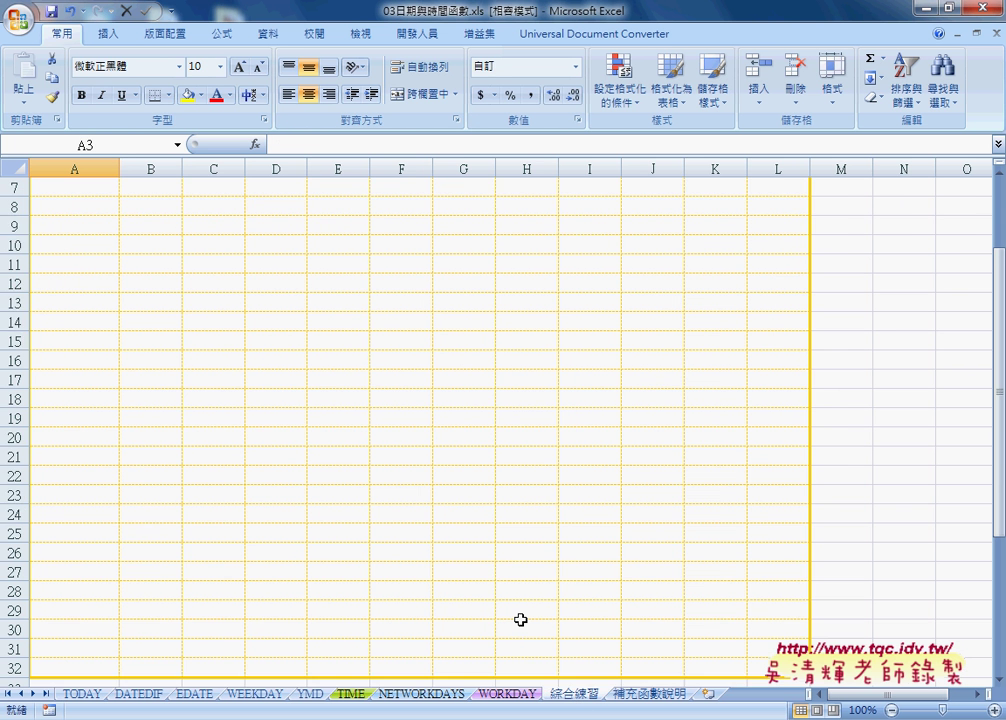
scroll(521, 621, "up", 2)
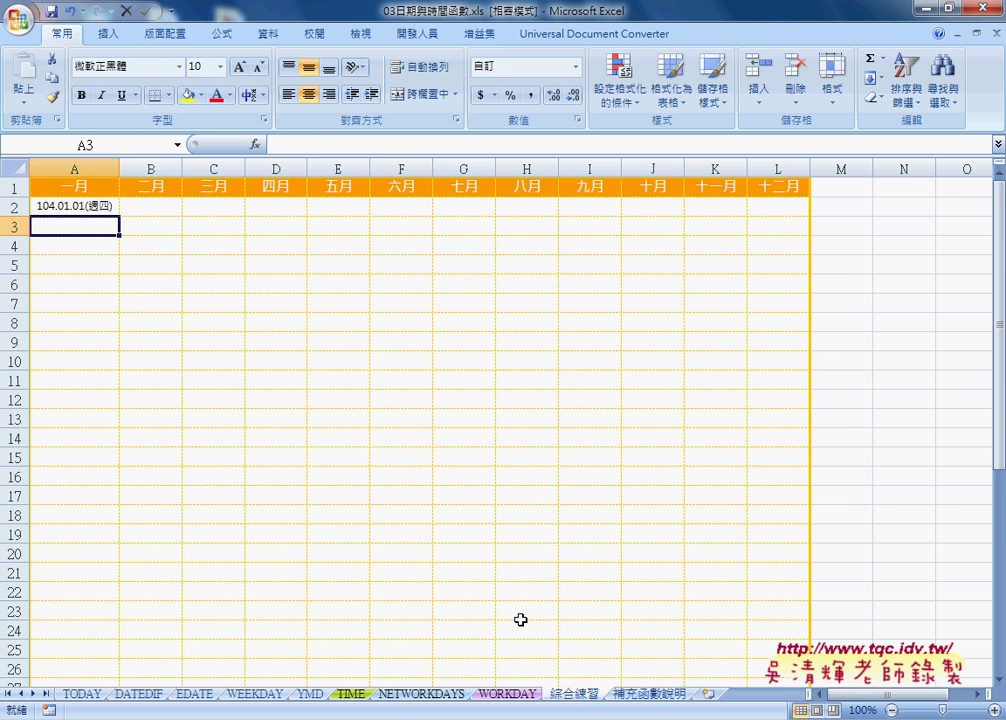
left_click(100, 205)
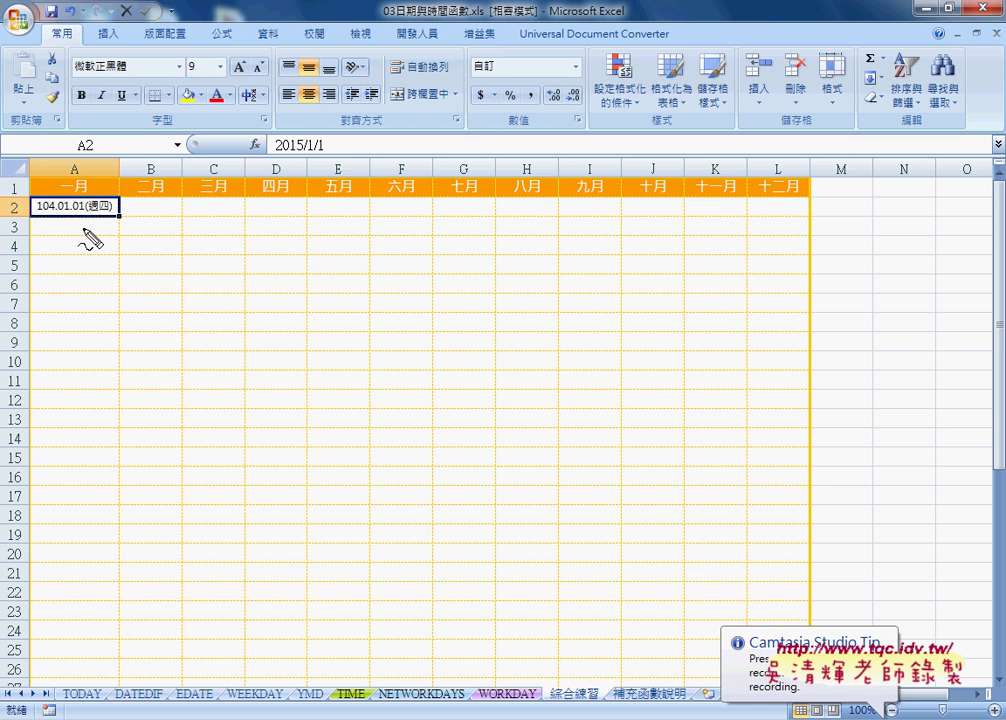
left_click_drag(36, 211, 55, 210)
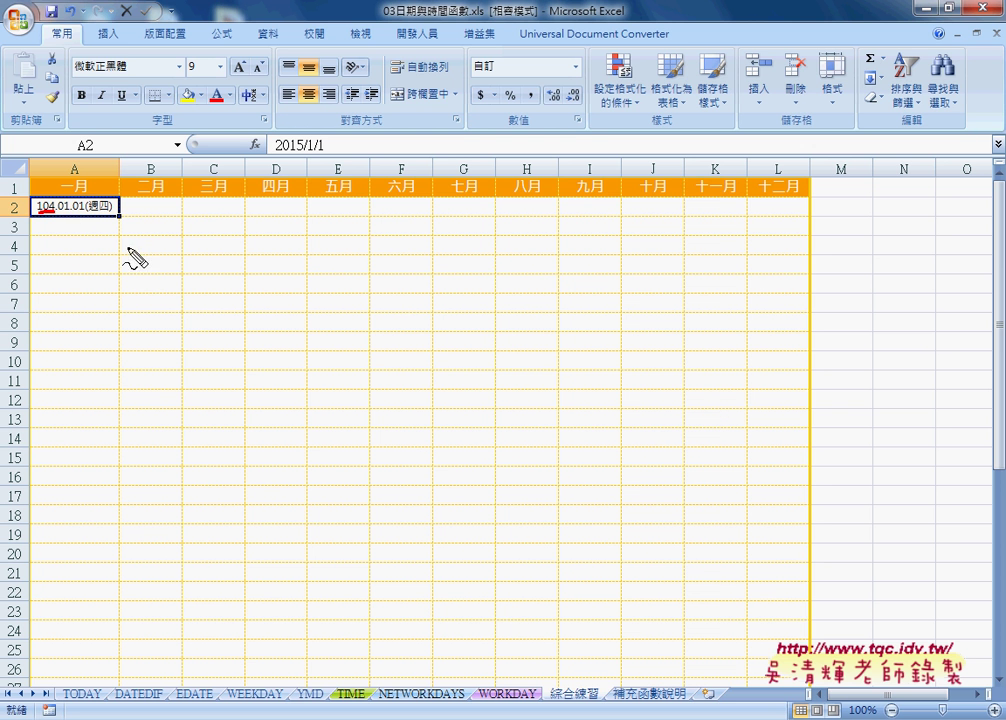
mouse_move(94, 232)
left_mouse_down()
mouse_move(73, 262)
mouse_move(142, 244)
mouse_move(136, 251)
left_mouse_up()
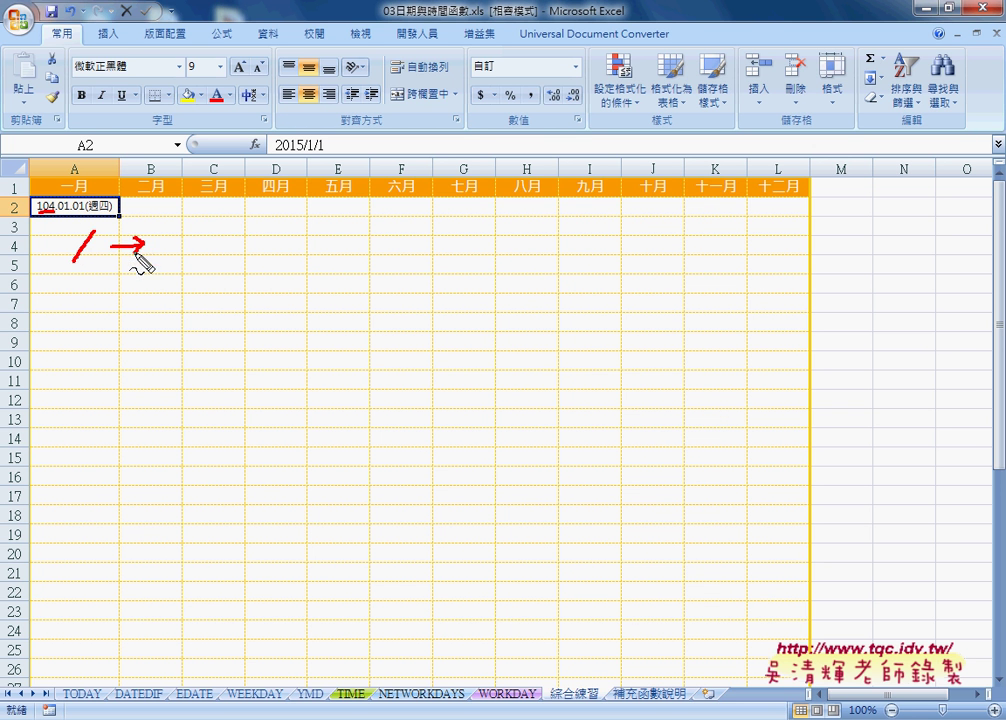
left_click(165, 260)
left_click_drag(58, 210, 70, 209)
mouse_move(192, 228)
left_mouse_down()
mouse_move(190, 252)
mouse_move(192, 228)
mouse_move(213, 268)
left_mouse_up()
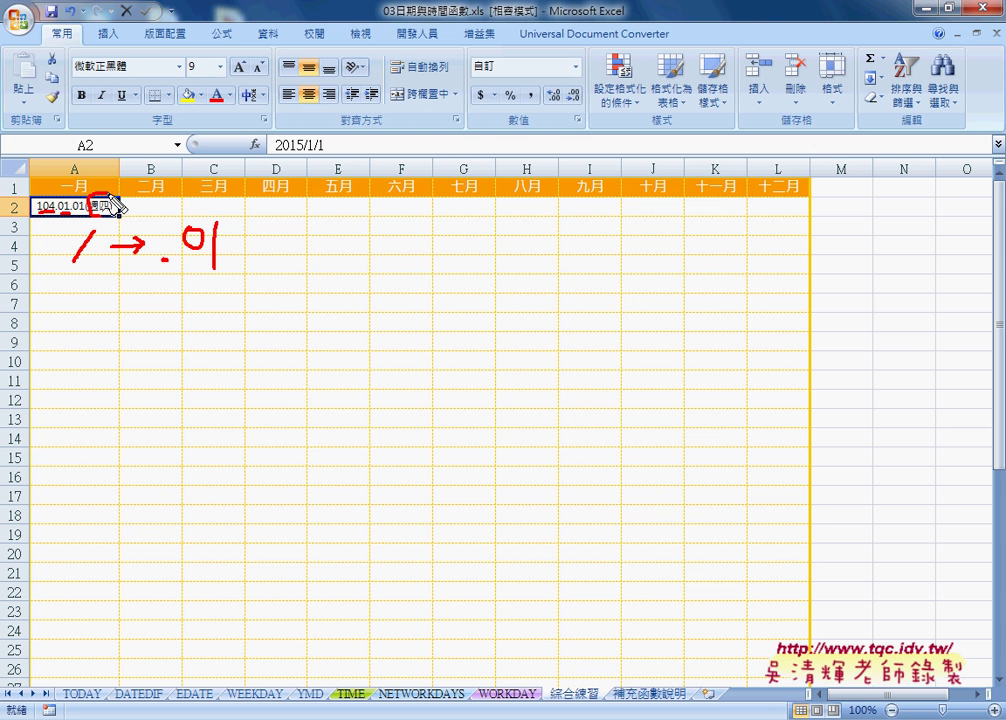
left_click_drag(104, 195, 94, 199)
left_click_drag(306, 217, 299, 252)
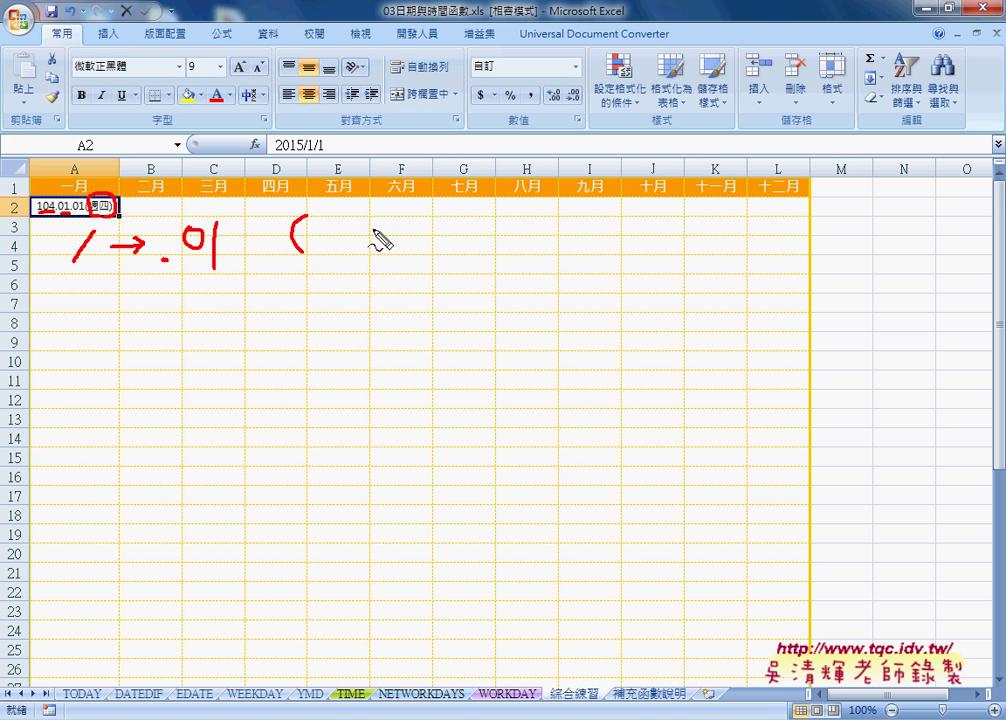
left_click_drag(366, 217, 364, 255)
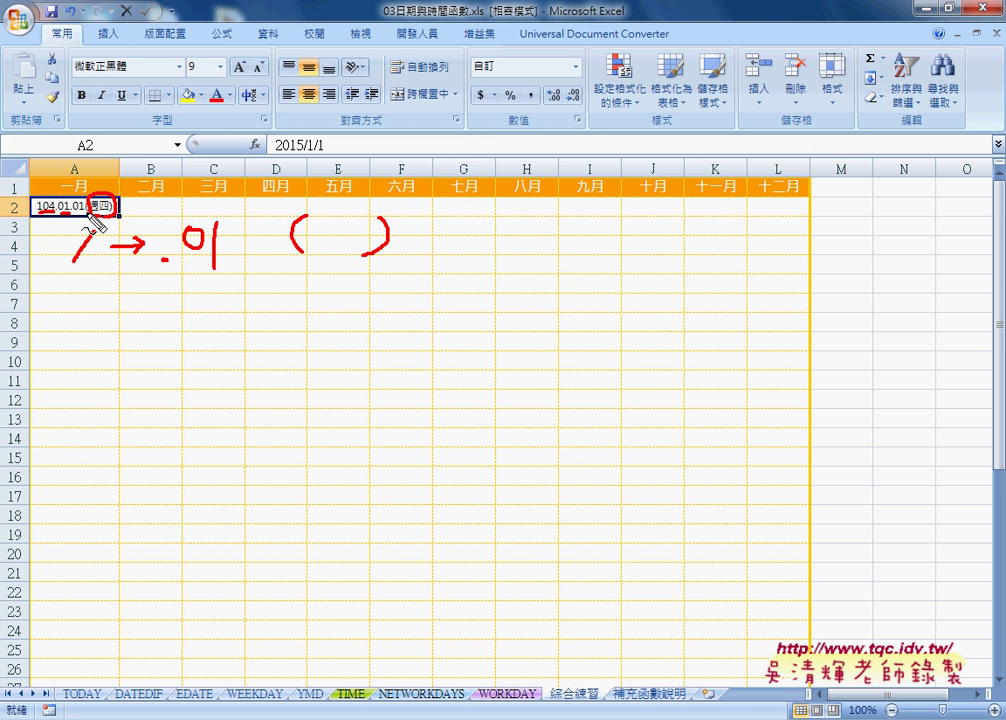
mouse_move(42, 238)
left_mouse_down()
mouse_move(73, 177)
mouse_move(62, 232)
left_mouse_up()
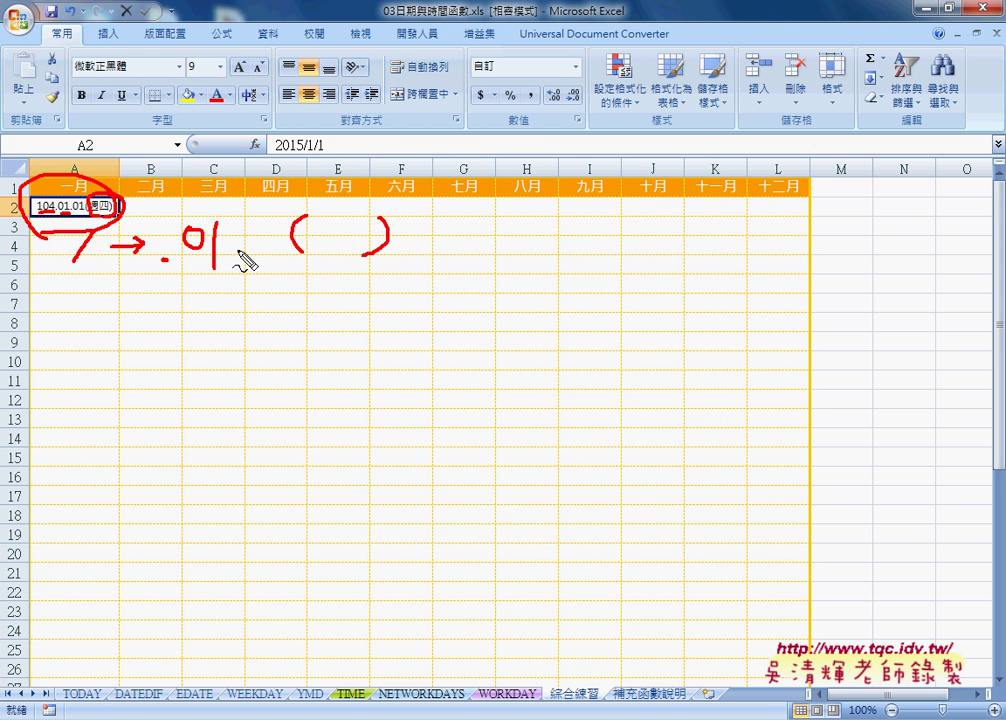
key("Escape")
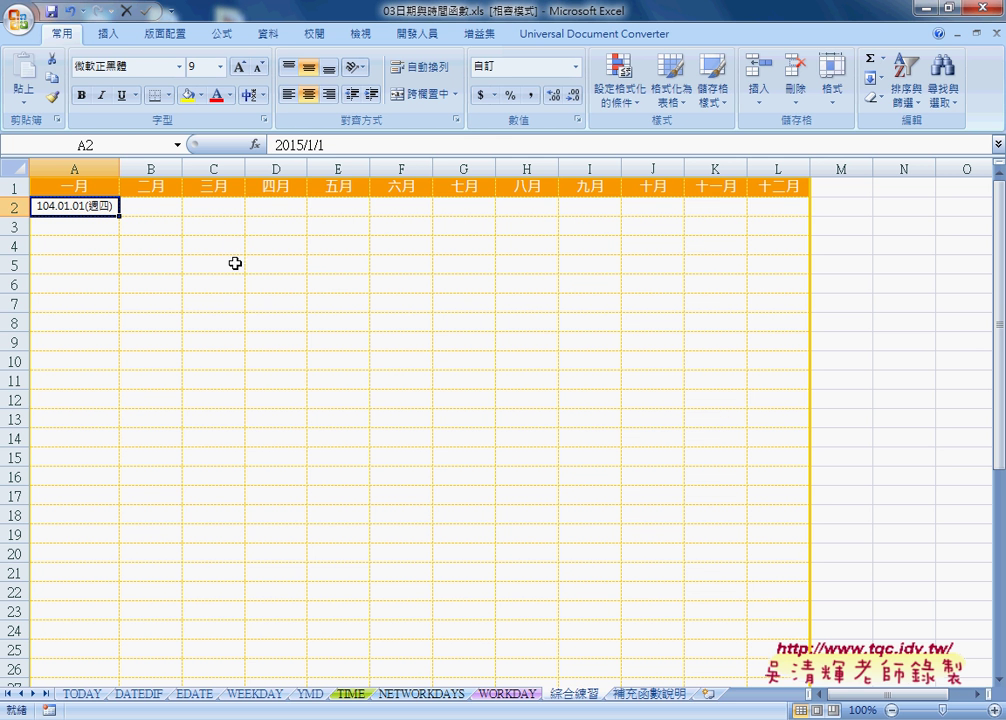
Inspect A2's custom date format code, cancel without changes, and go to the TODAY sheet
right_click(99, 205)
left_click(193, 437)
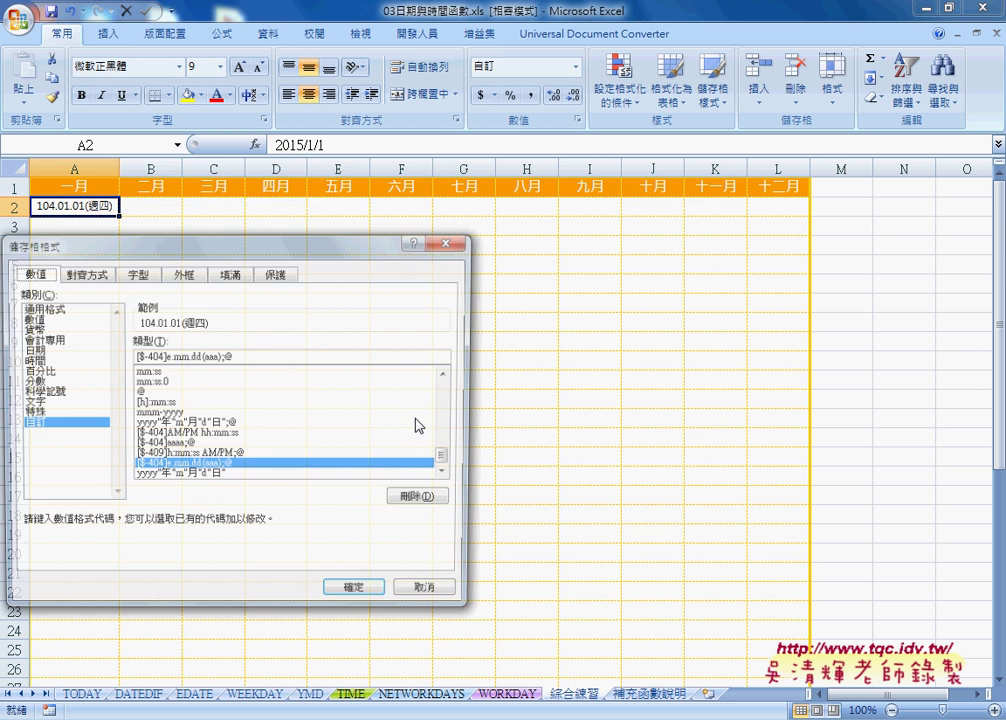
left_click_drag(296, 248, 536, 203)
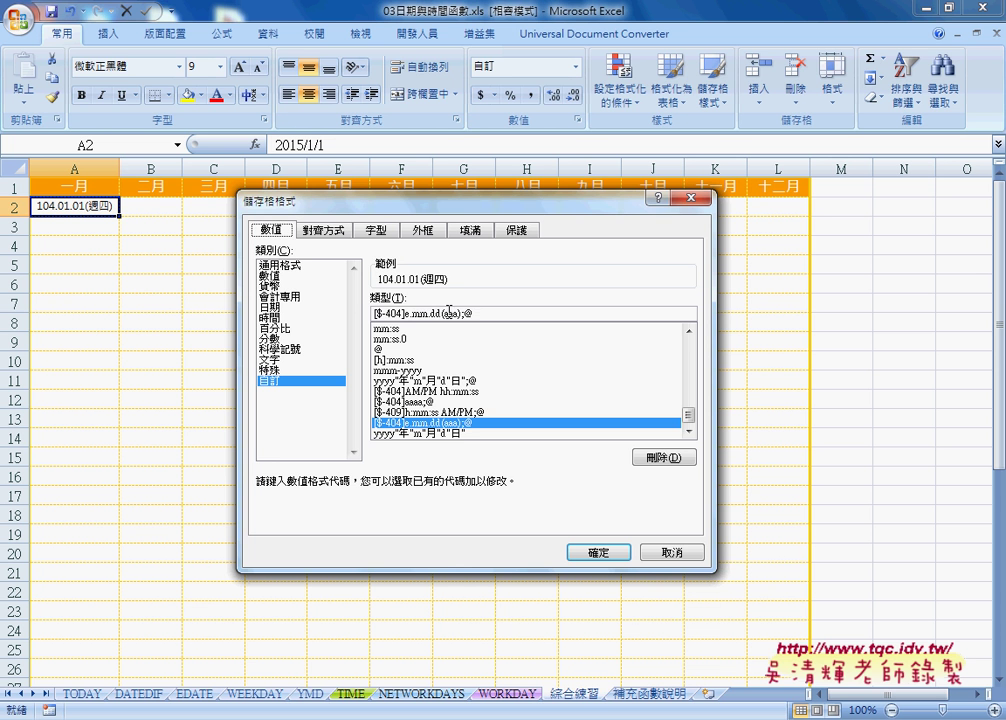
left_click_drag(474, 314, 360, 318)
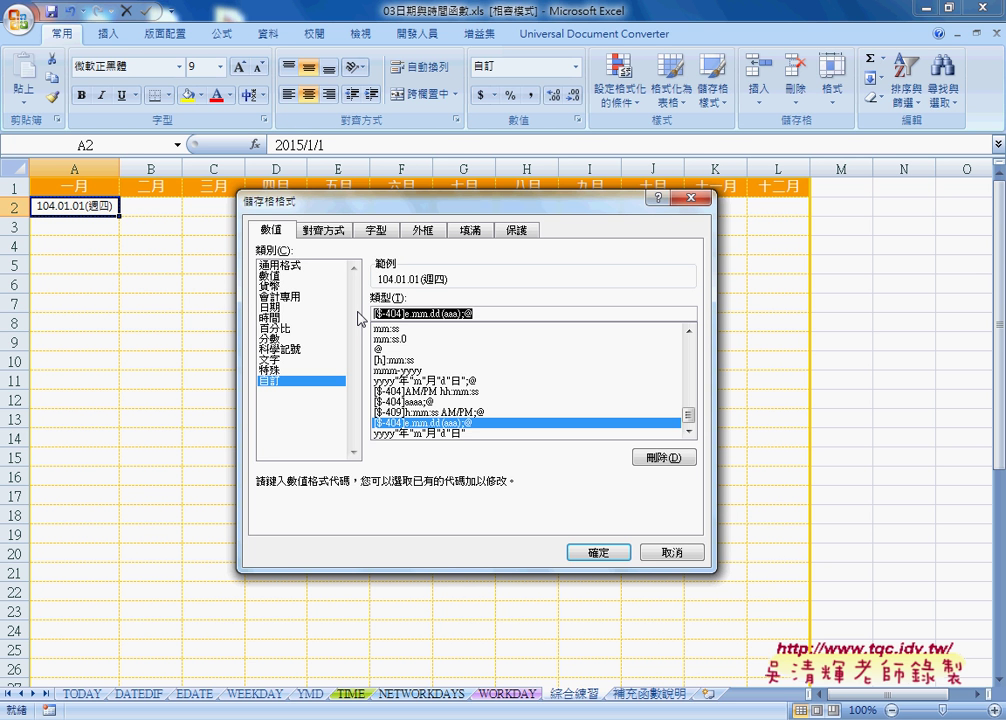
left_click(651, 554)
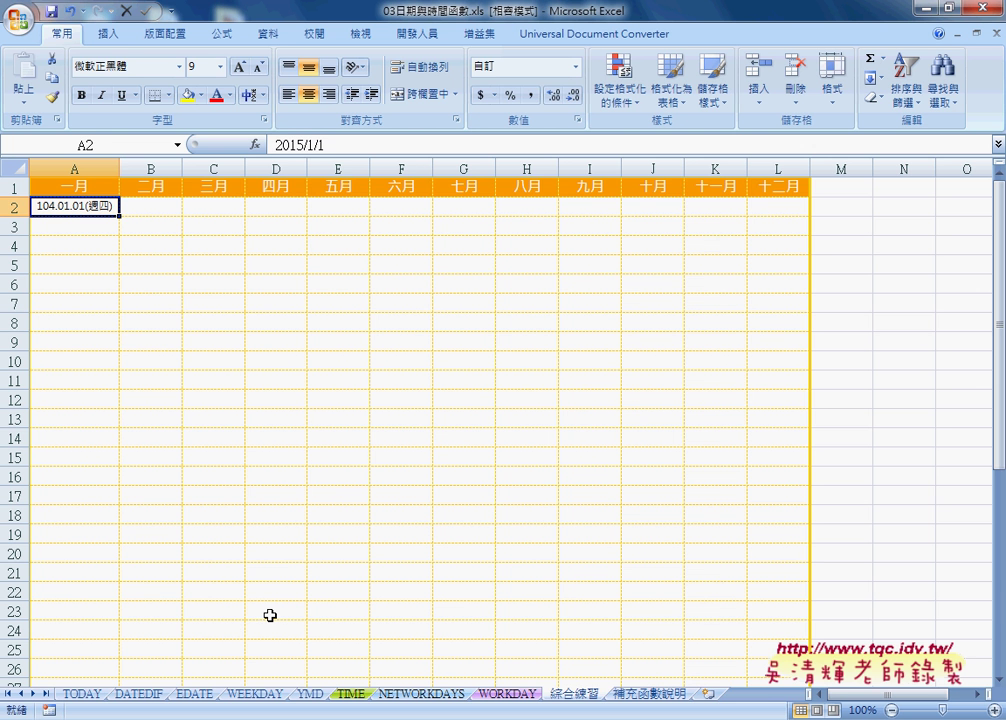
left_click(83, 693)
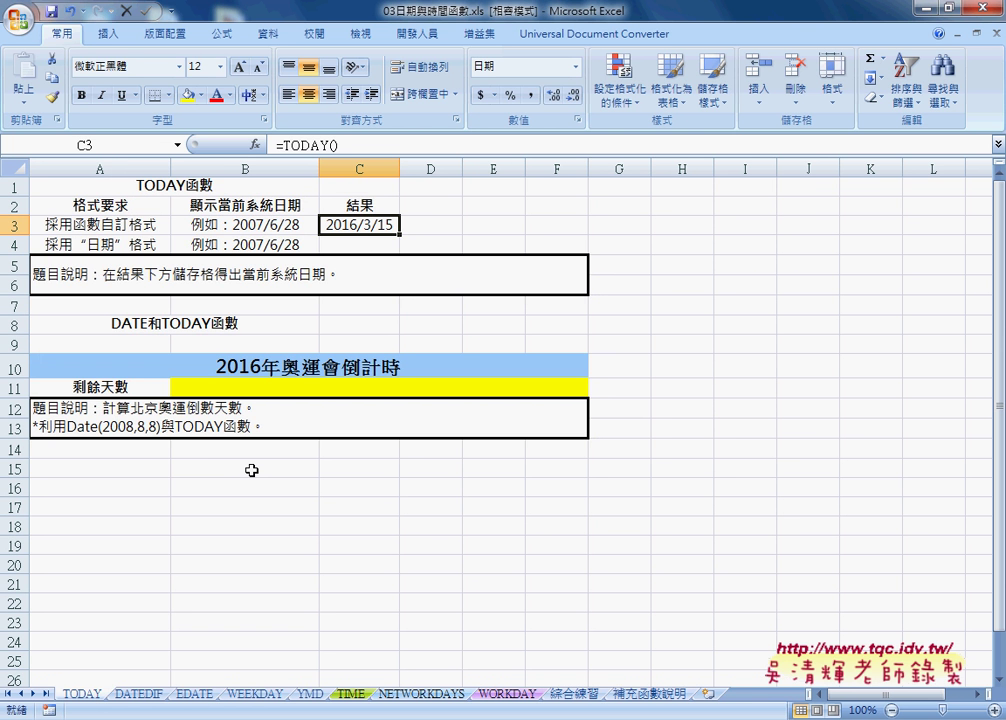
Format C3 with the 中華民國曆 calendar in the 90/3/14 style, previewing 105/3/15
right_click(351, 226)
left_click(415, 452)
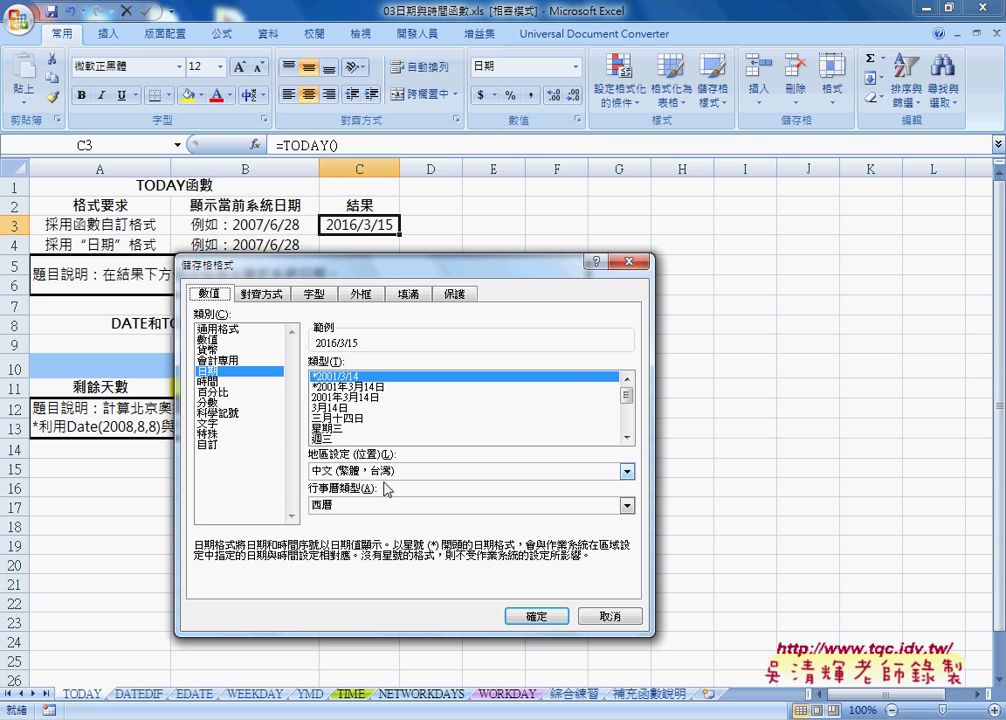
left_click(340, 506)
left_click(339, 521)
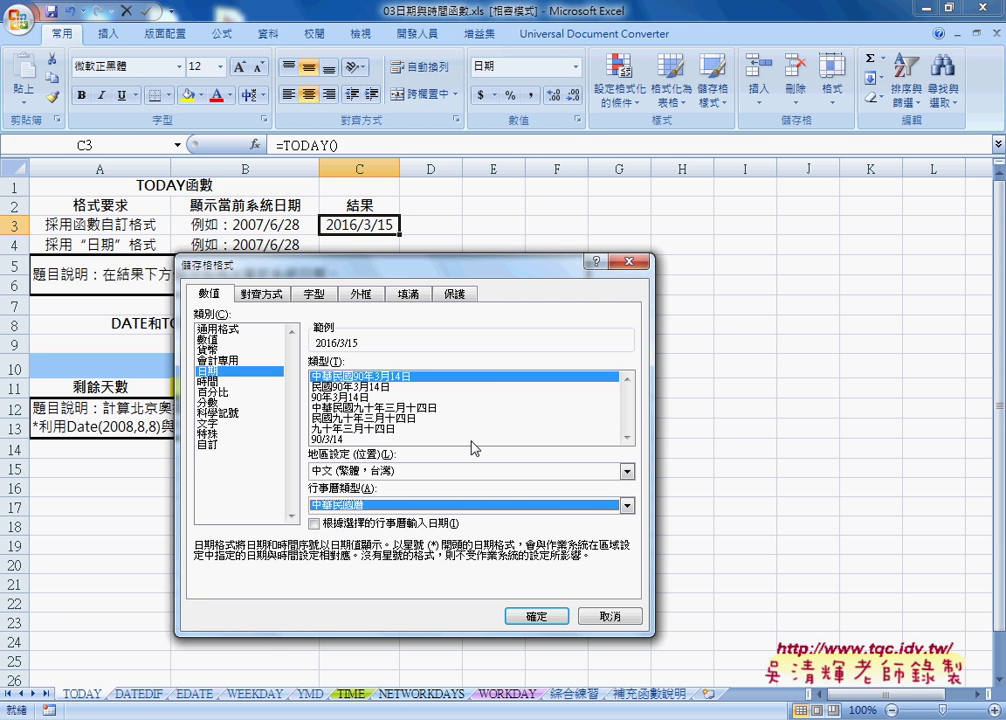
left_click(421, 397)
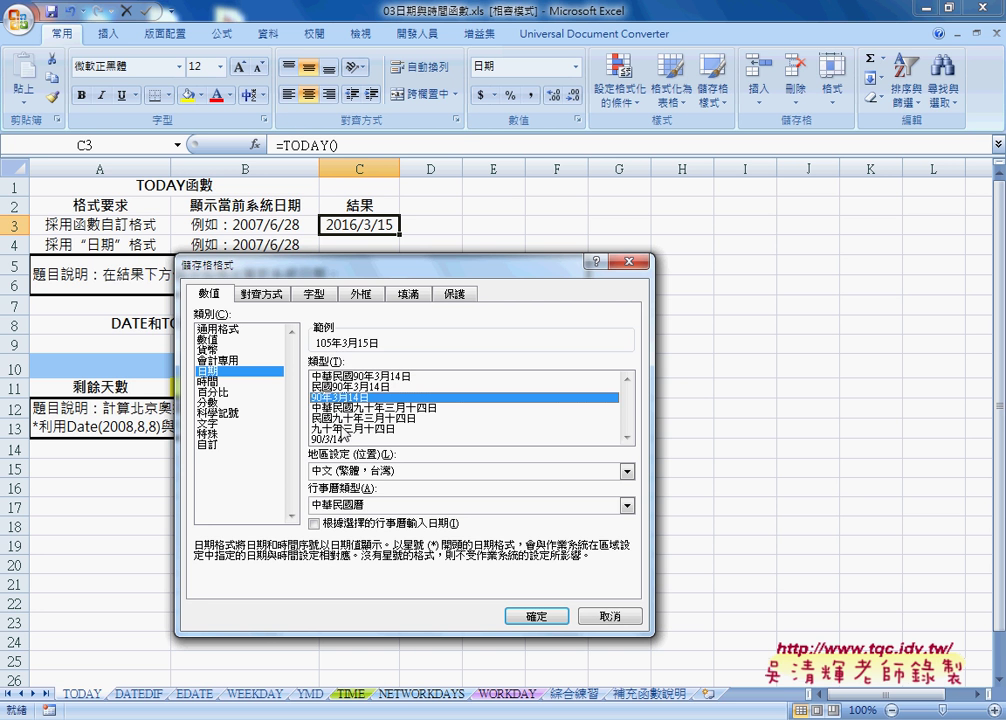
key("Down")
key("Down")
key("Down")
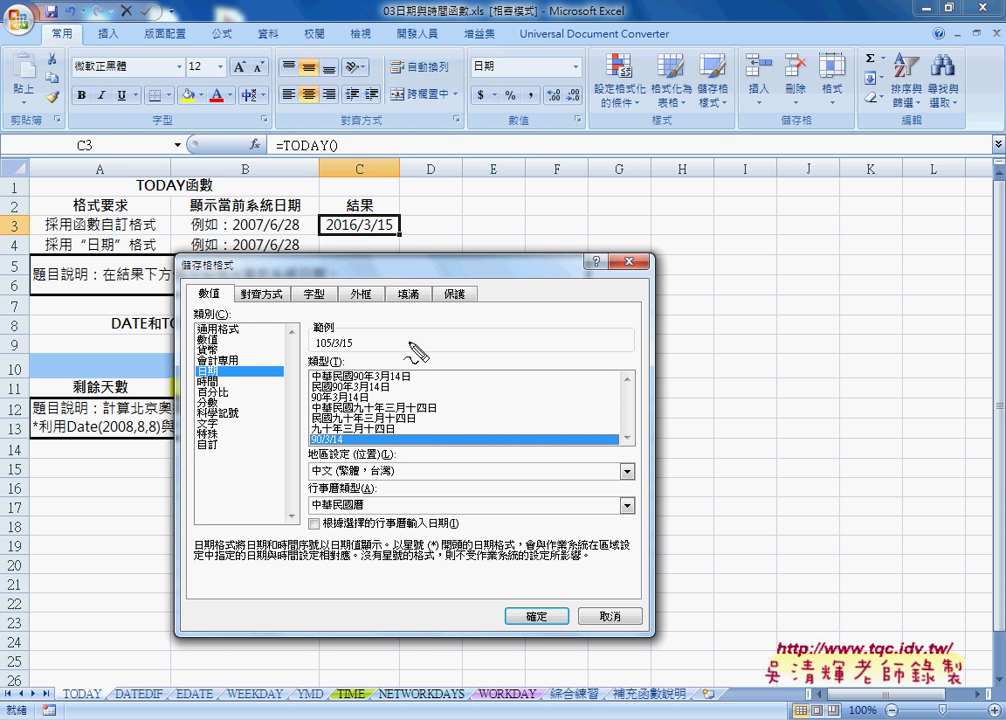
mouse_move(507, 294)
left_mouse_down()
mouse_move(484, 333)
mouse_move(572, 322)
mouse_move(553, 329)
left_mouse_up()
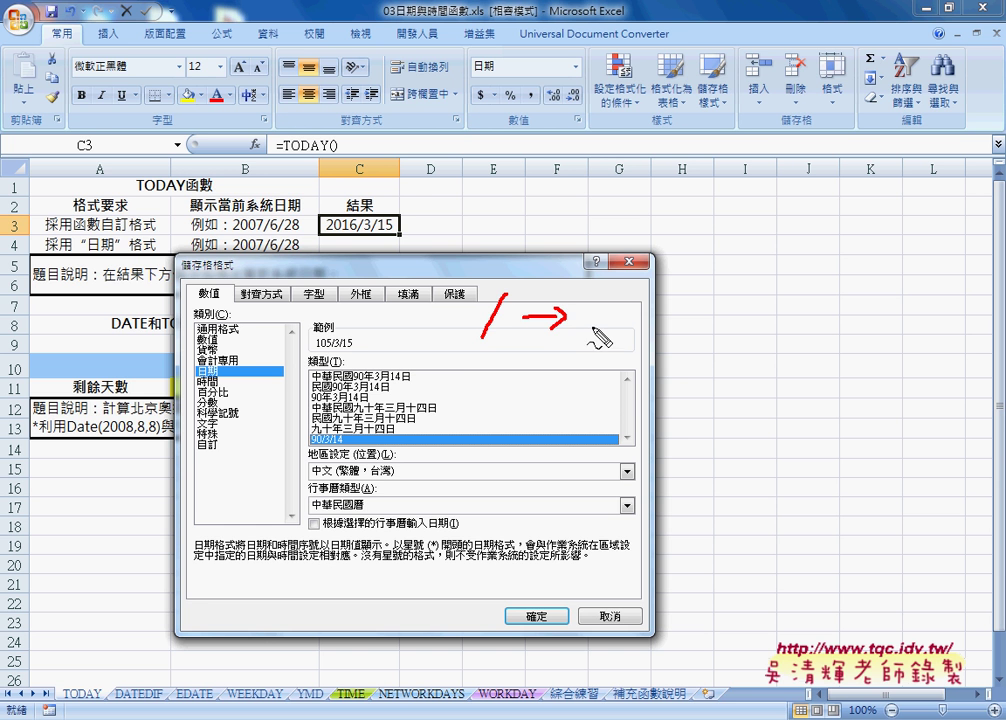
left_click(591, 326)
left_click_drag(316, 348, 328, 348)
mouse_move(631, 306)
left_mouse_down()
mouse_move(634, 343)
mouse_move(645, 302)
left_mouse_up()
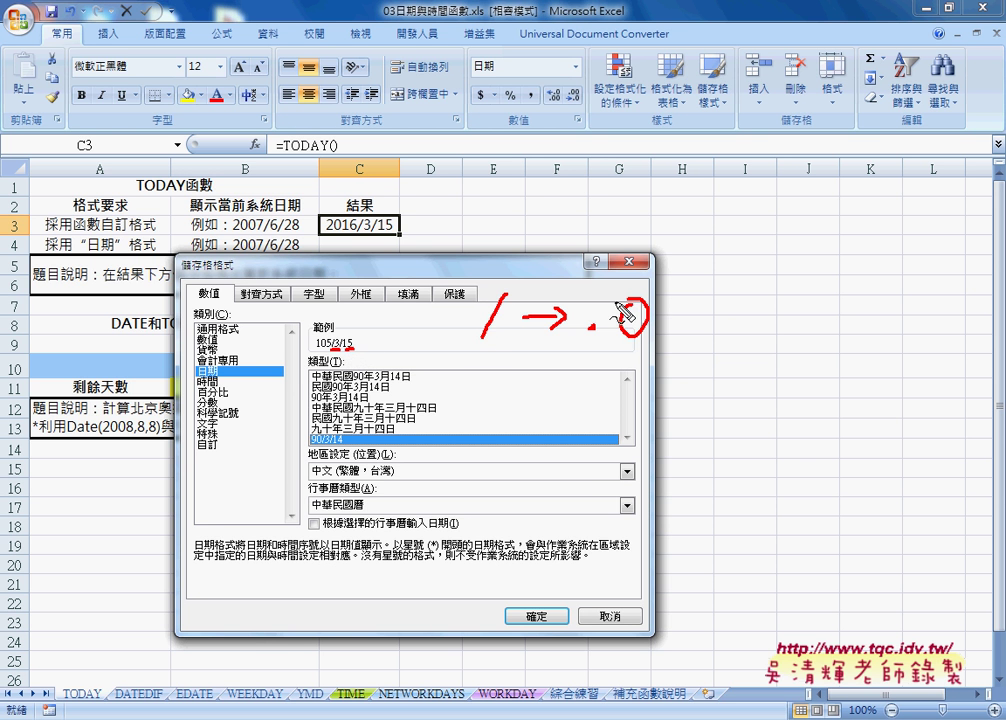
mouse_move(368, 331)
left_mouse_down()
mouse_move(366, 352)
mouse_move(406, 352)
left_mouse_up()
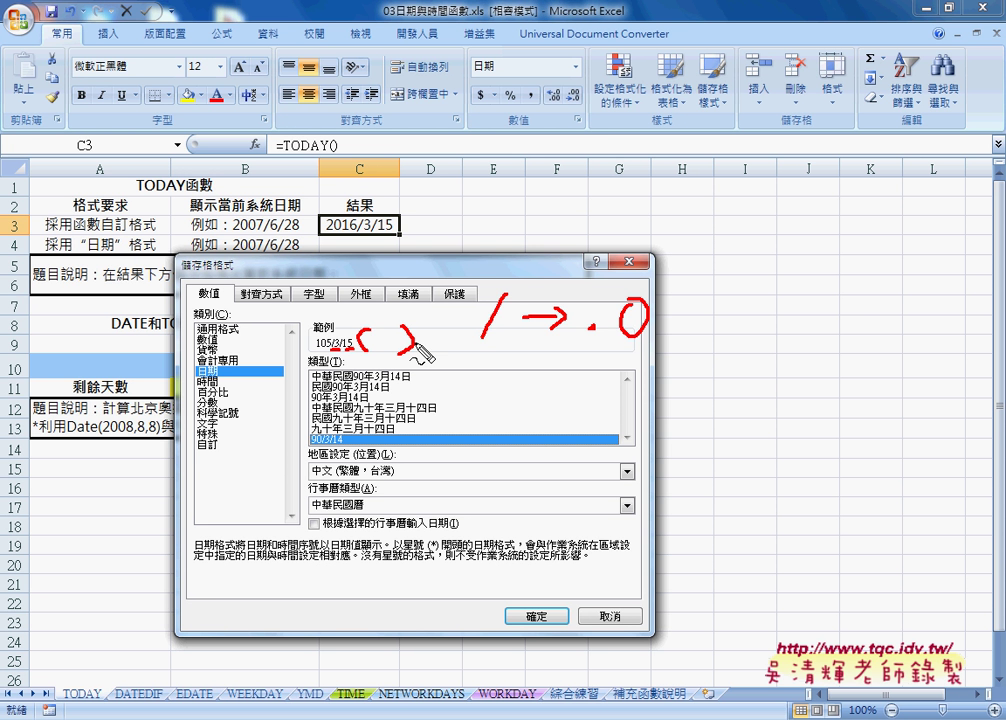
key("Escape")
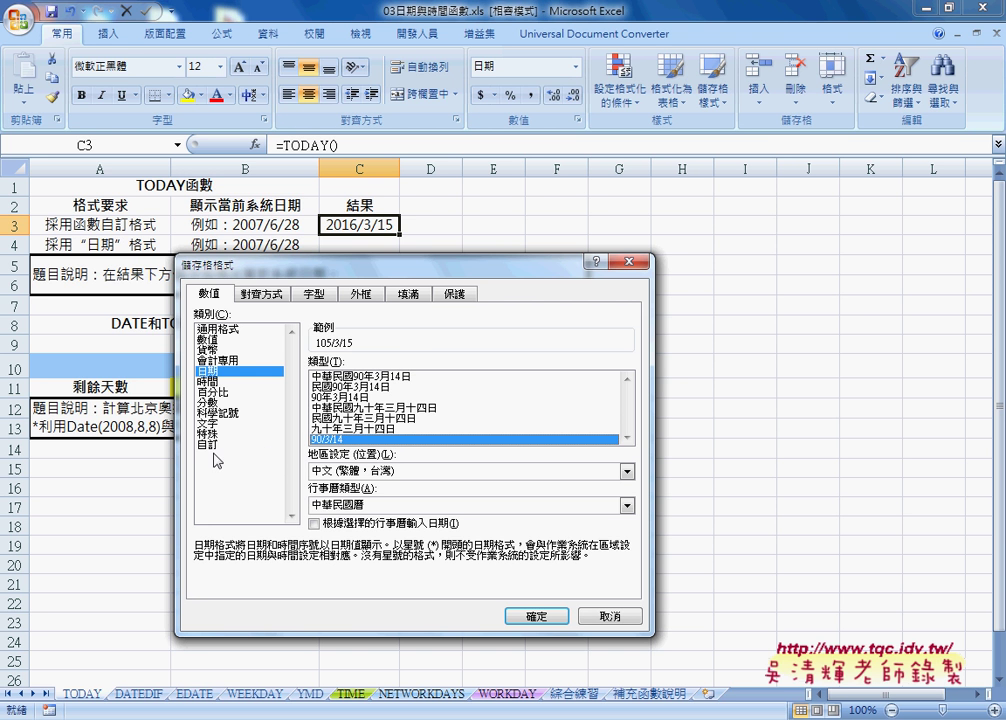
Reveal the custom code [$-404]e/m/d;@ behind C3's ROC 90/3/14 date style
left_click(207, 445)
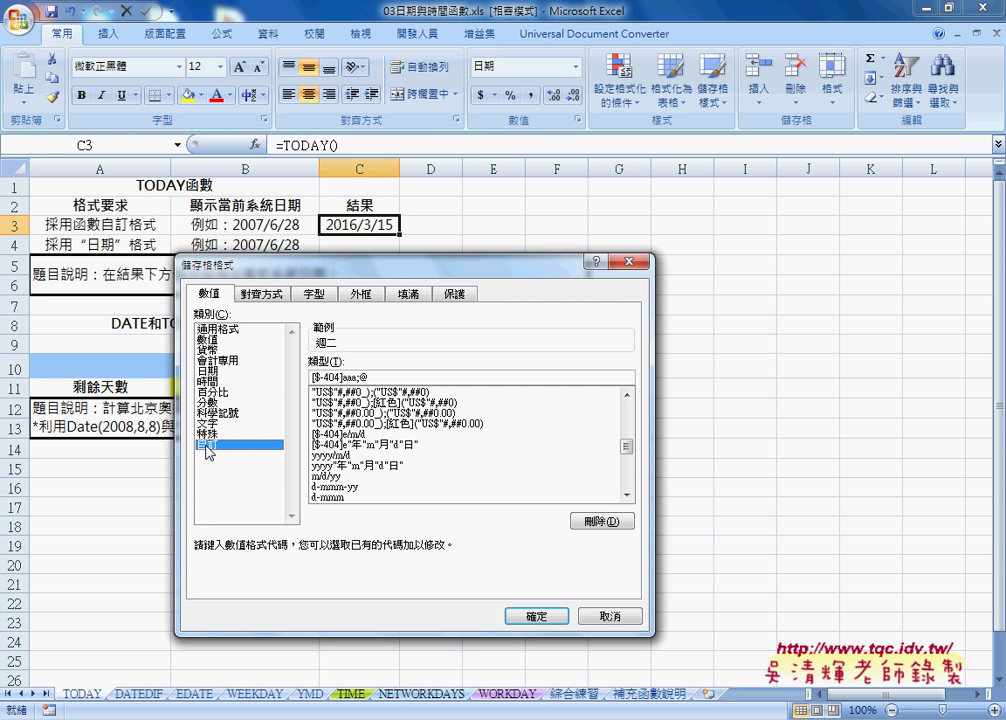
left_click_drag(313, 377, 340, 377)
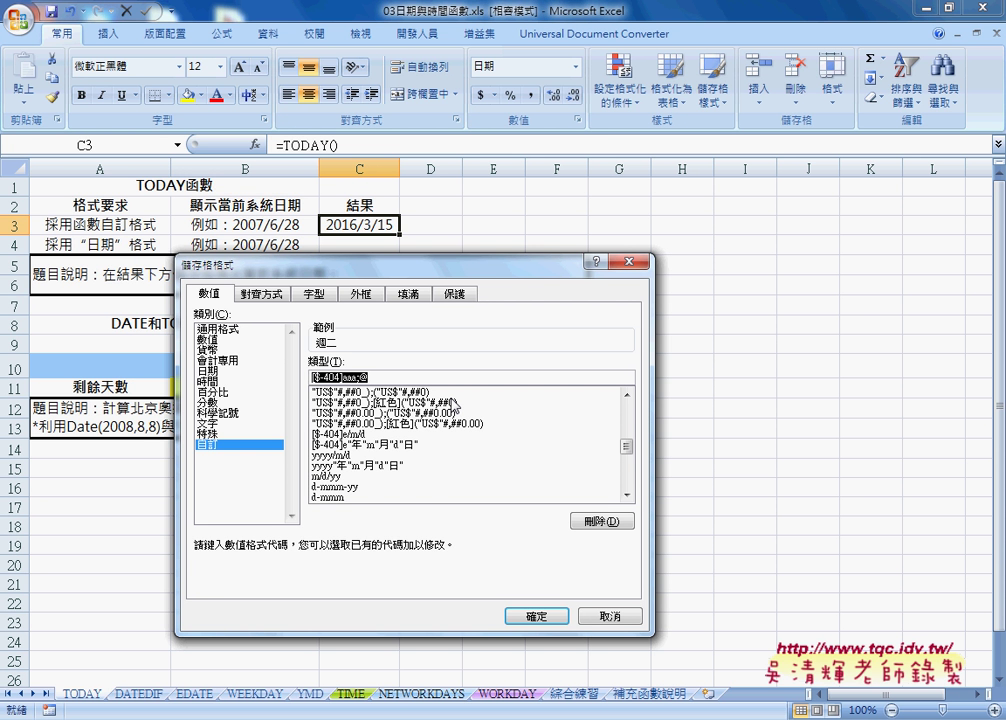
left_click(232, 371)
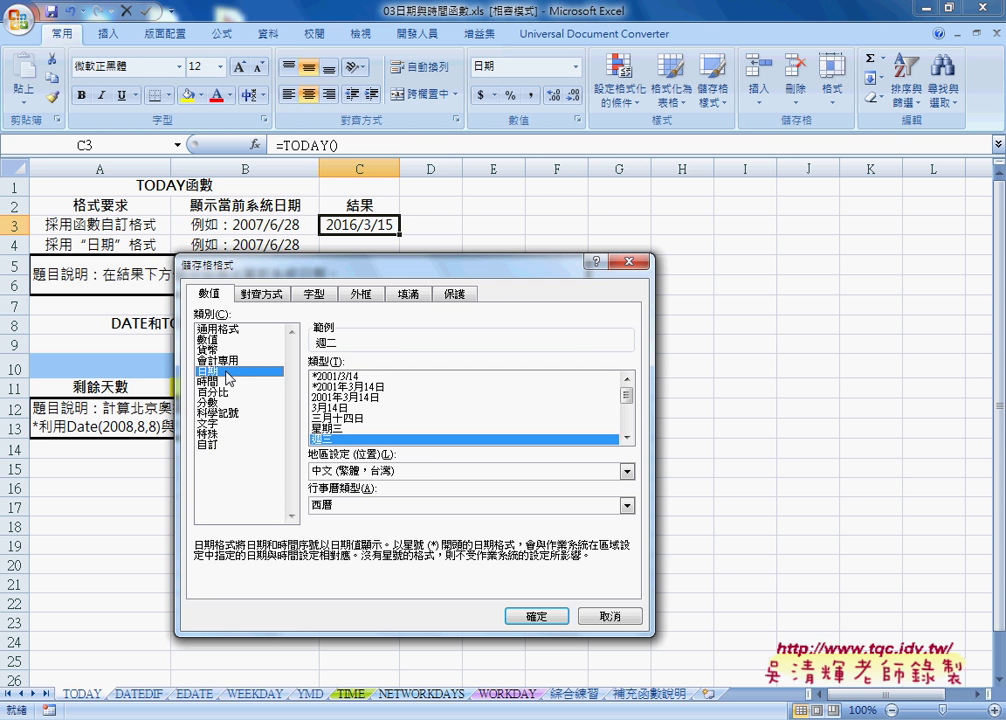
left_click(626, 506)
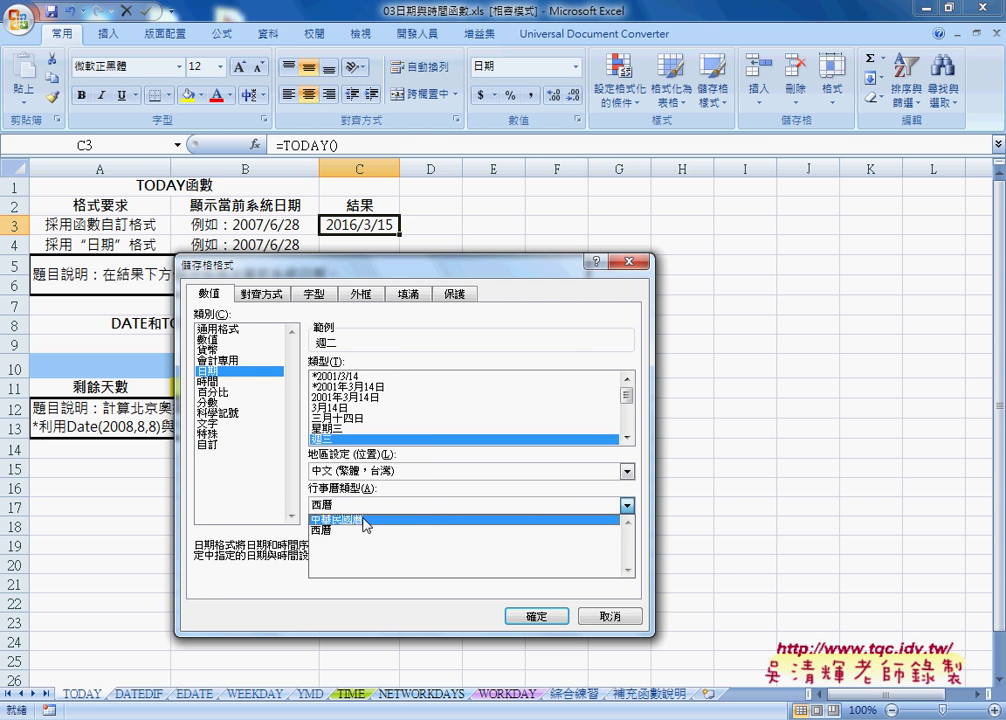
left_click(366, 528)
left_click(370, 439)
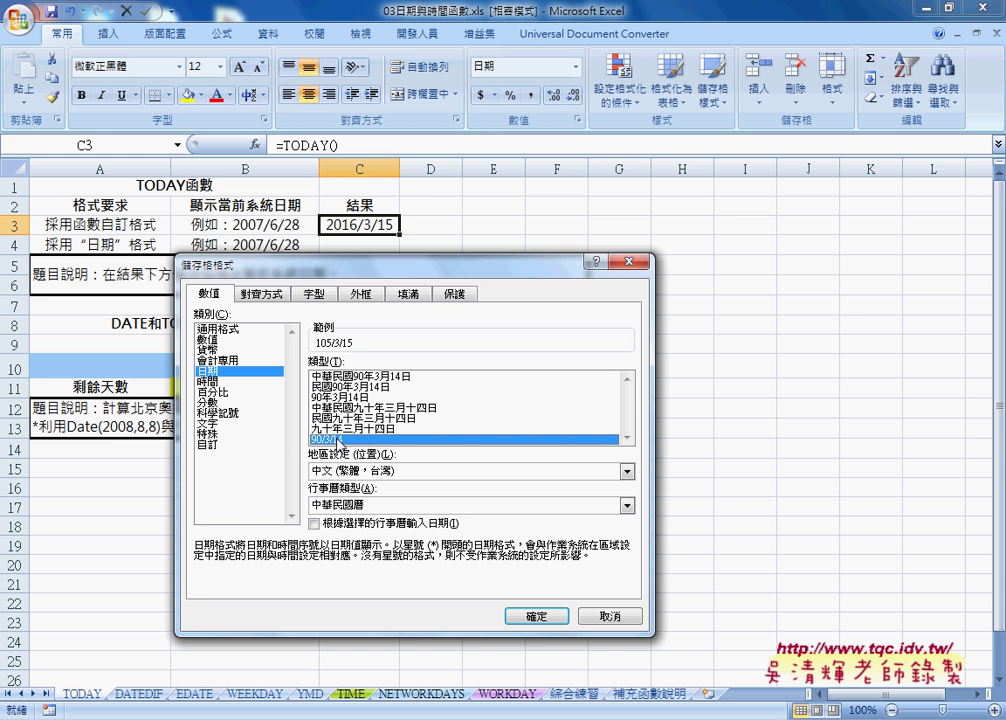
left_click(284, 447)
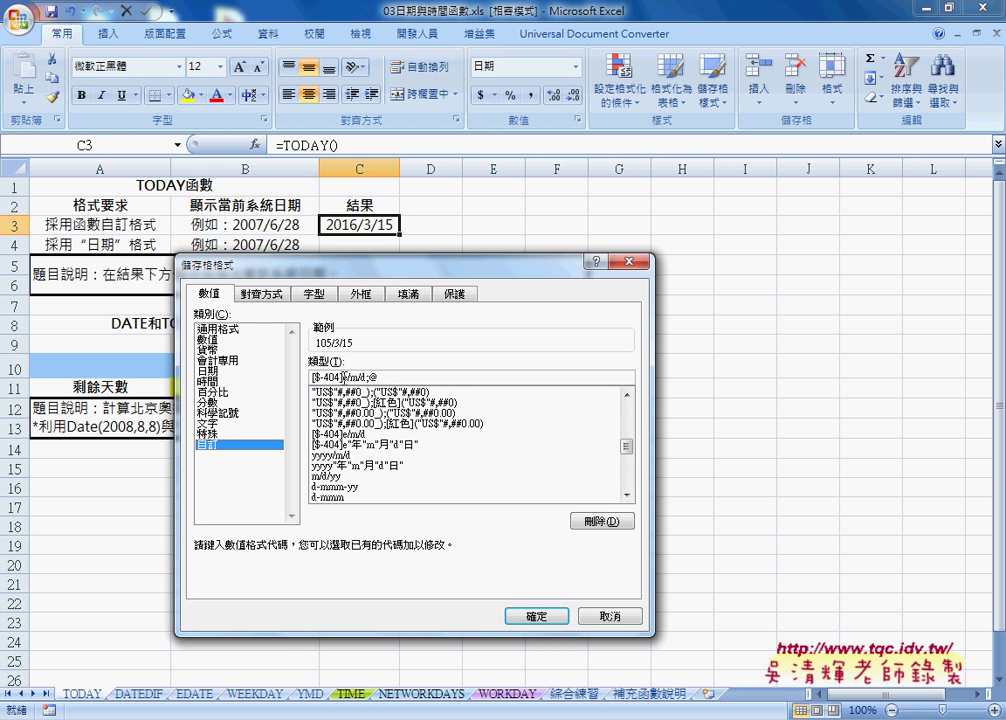
Replace both slashes in C3's format code with dots
left_click_drag(343, 377, 311, 377)
left_click(370, 378)
key("shift+Left")
key("Delete")
type(".")
key("shift+Right")
key("Delete")
type(".")
Make month and day two-digit as [$-404]e.mm.dd;@ and apply, showing 105.03.15
type("0")
key("BackSpace")
type("m")
type("d")
left_click(537, 616)
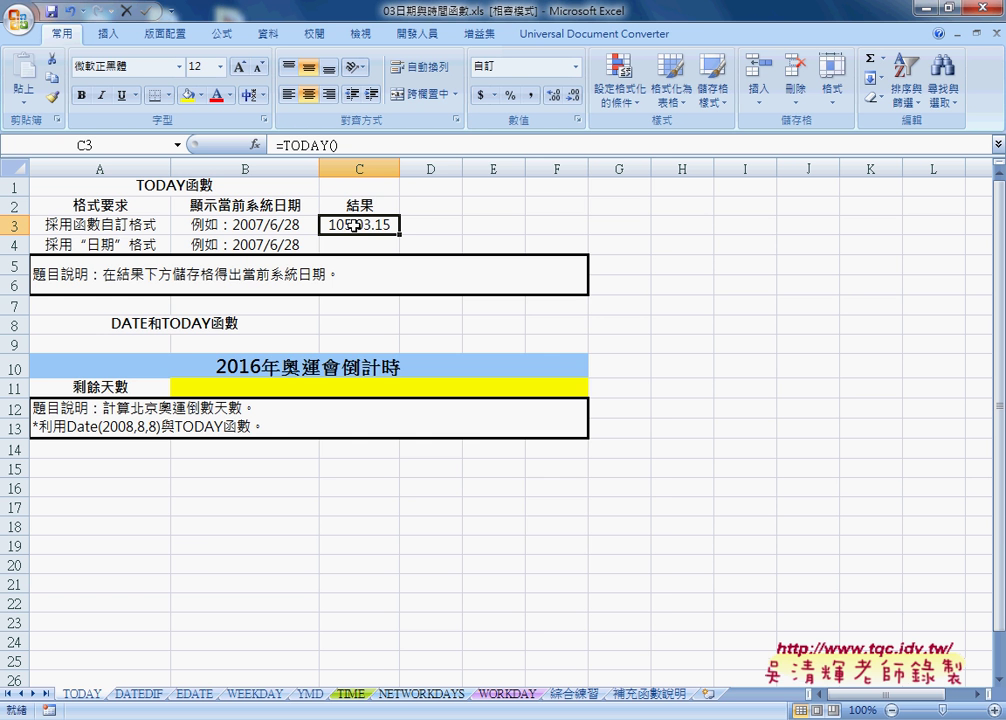
Reopen C3's format settings and view the custom code of the Western-calendar weekday style
right_click(355, 226)
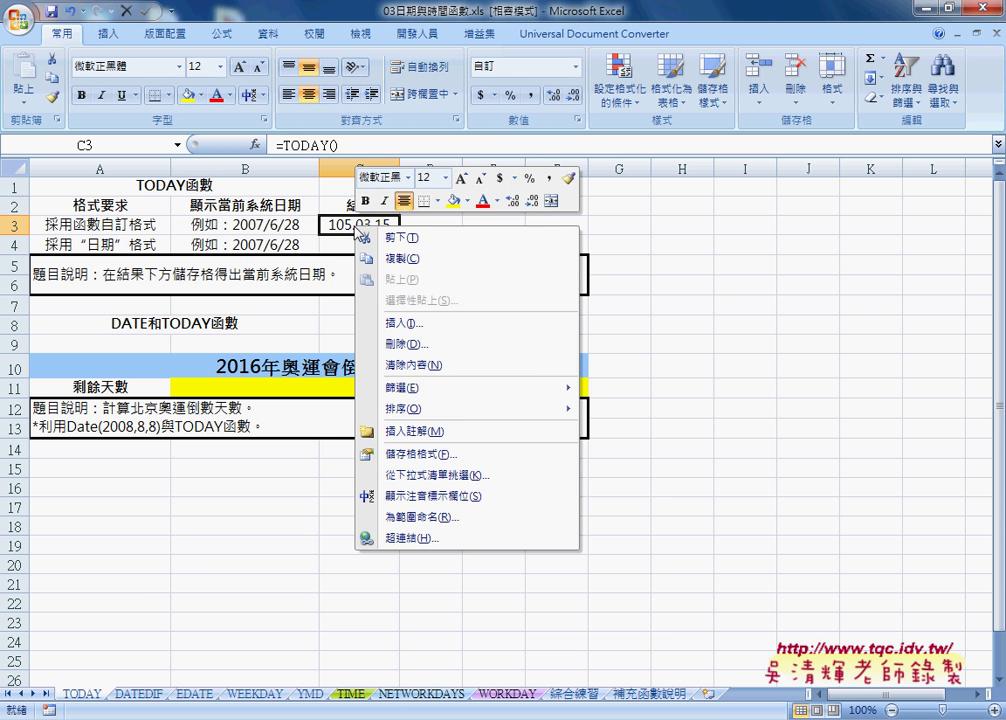
left_click(419, 465)
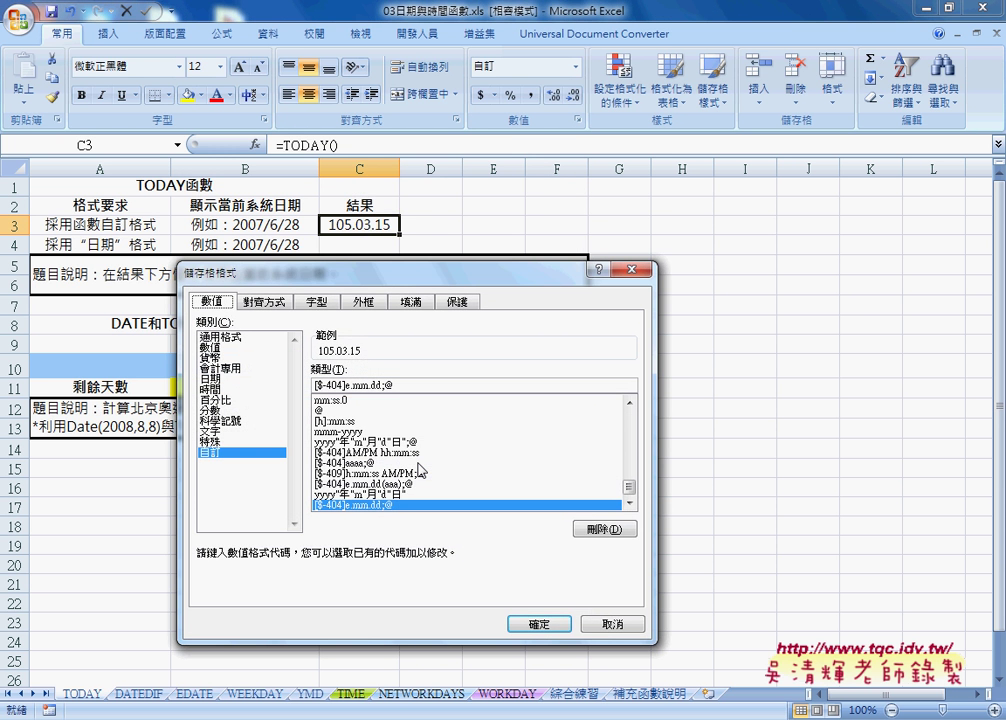
left_click(219, 381)
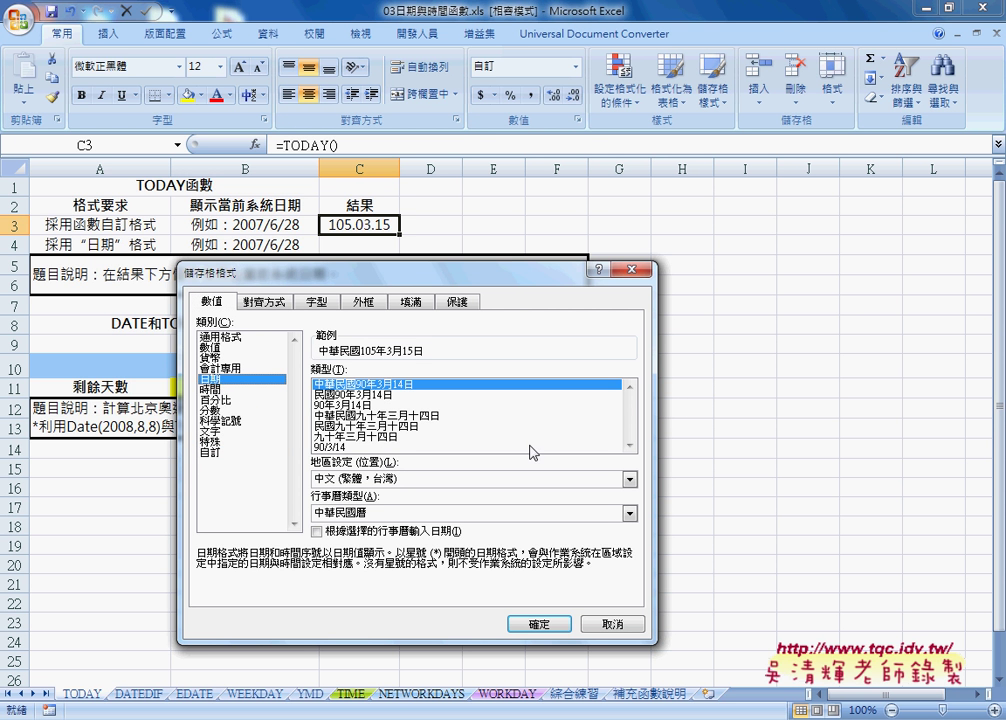
left_click(425, 513)
left_click(420, 536)
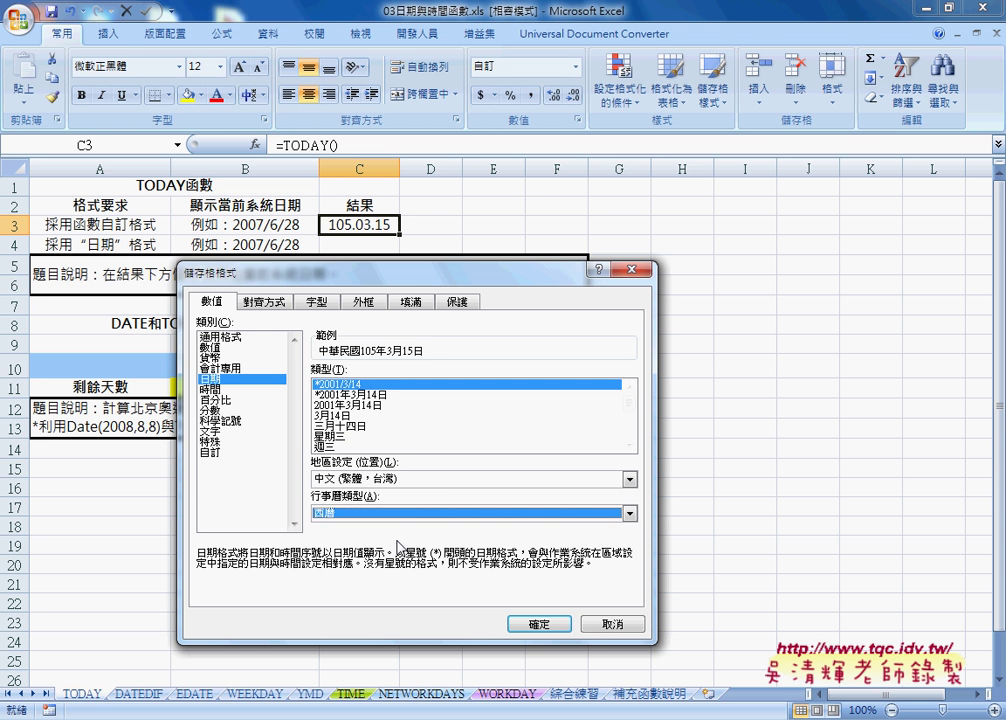
left_click(327, 447)
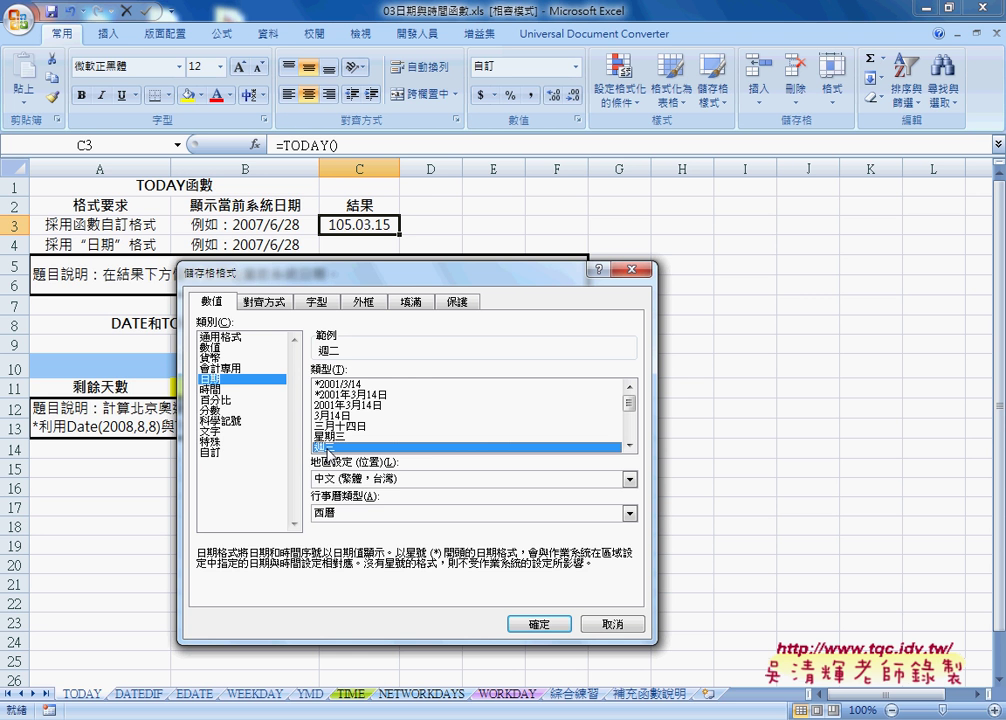
left_click(211, 452)
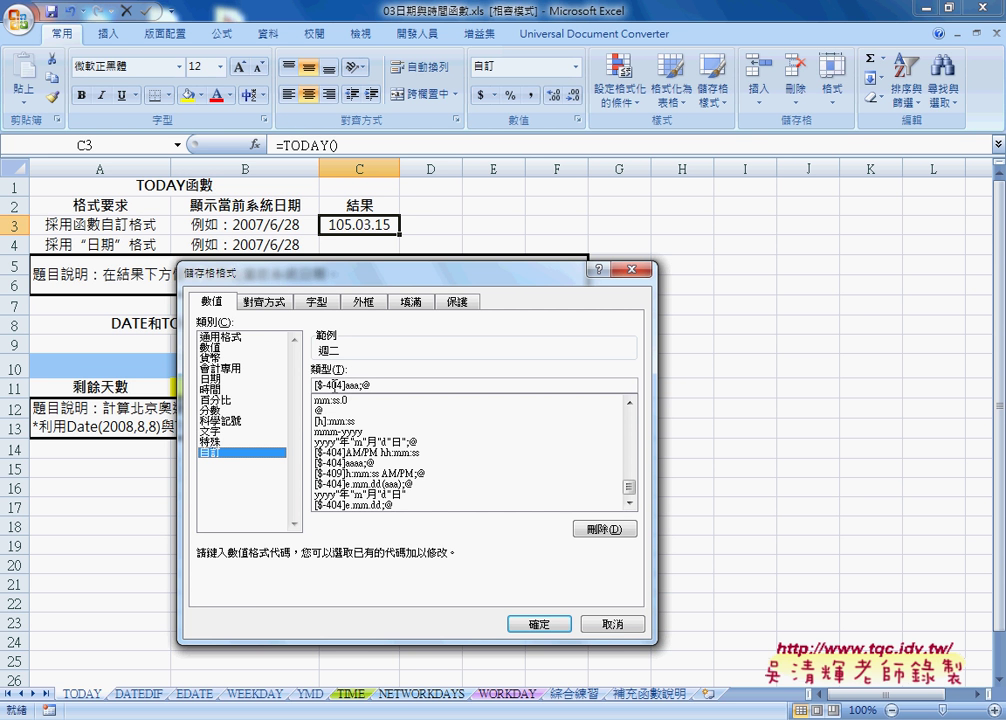
Try inserting (aaa) into the format code, then cancel without applying it
left_click_drag(347, 385, 361, 386)
left_click(401, 387)
type("(aaa")
type(")")
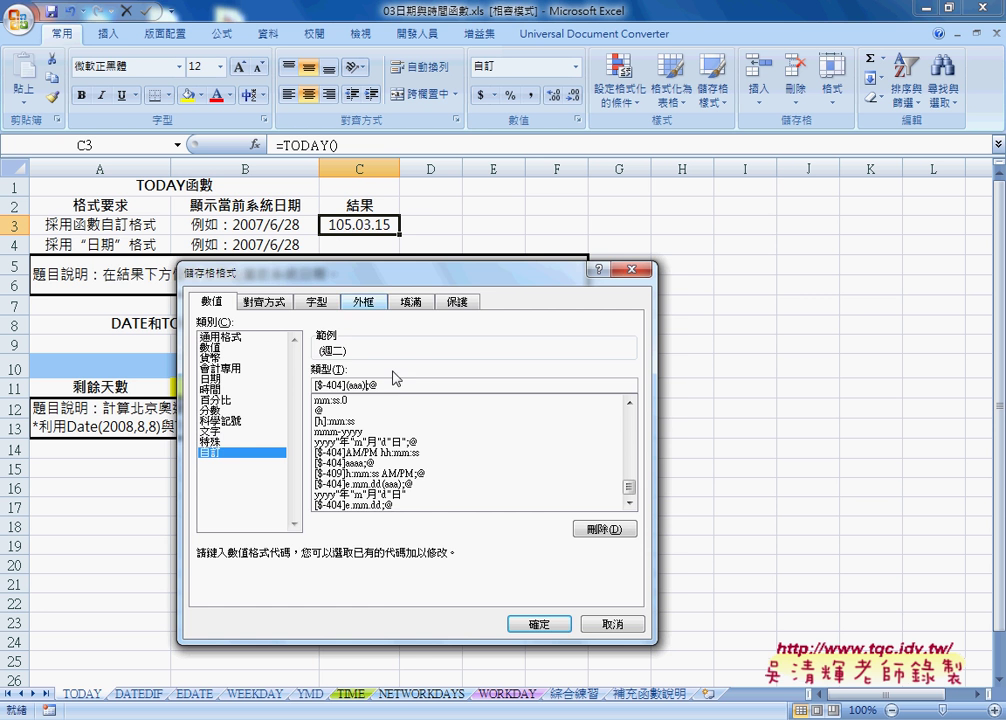
left_click(613, 620)
Change C3's code to [$-404]e.mm.dd(aaa);@ so it shows 105.03.15(週二)
right_click(380, 229)
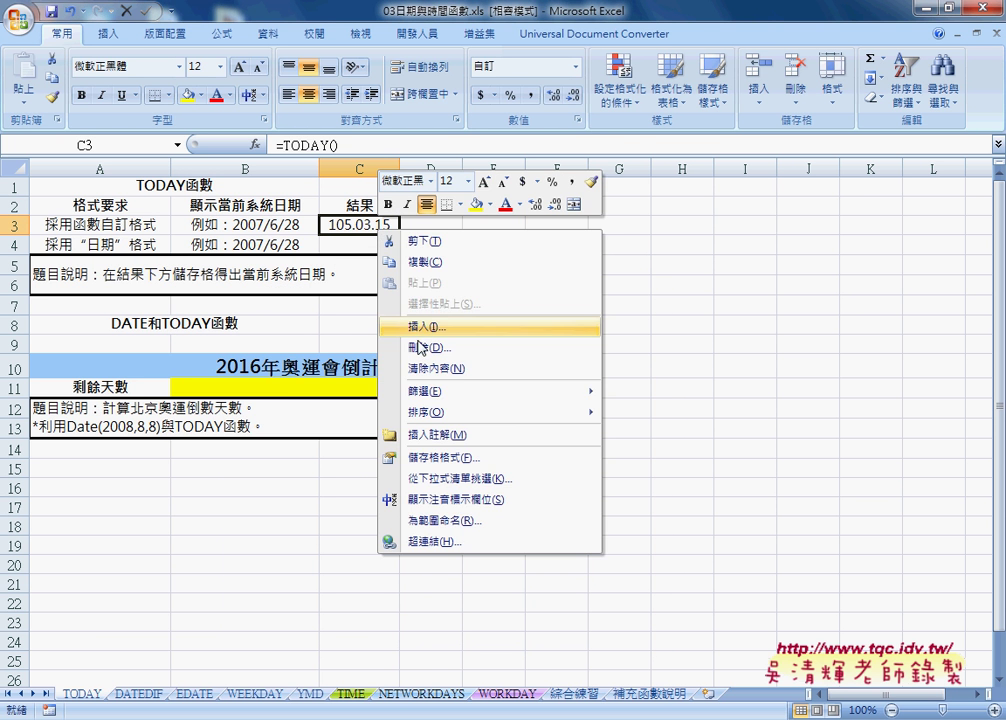
left_click(423, 457)
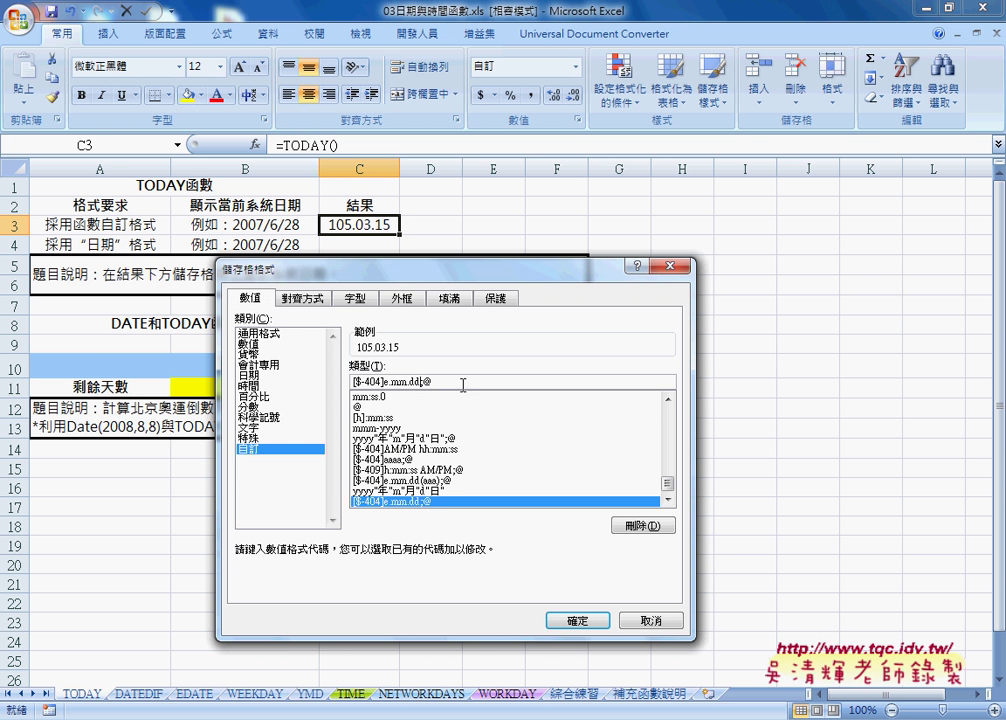
left_click(420, 382)
type("()")
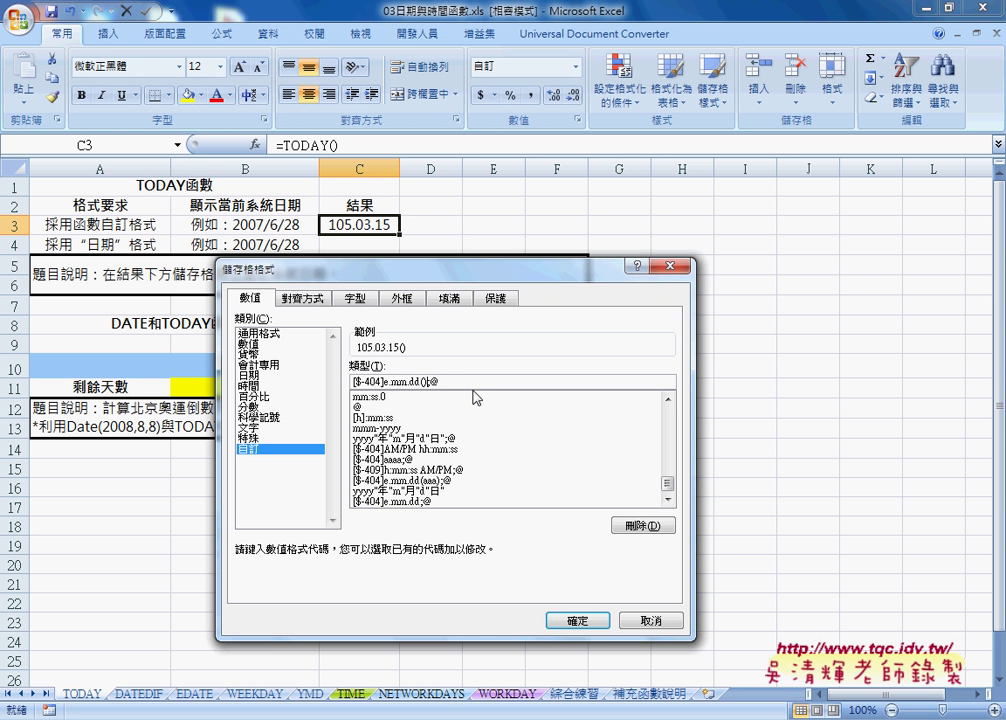
type("aa")
type("a")
type("a")
key("BackSpace")
left_click(582, 620)
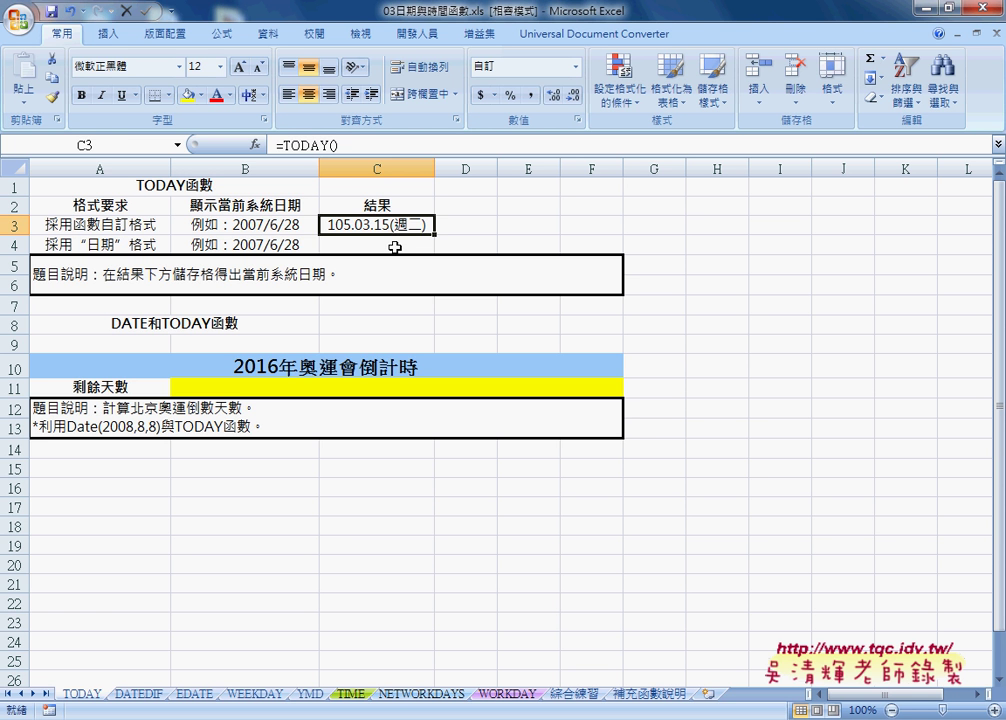
left_click(390, 247)
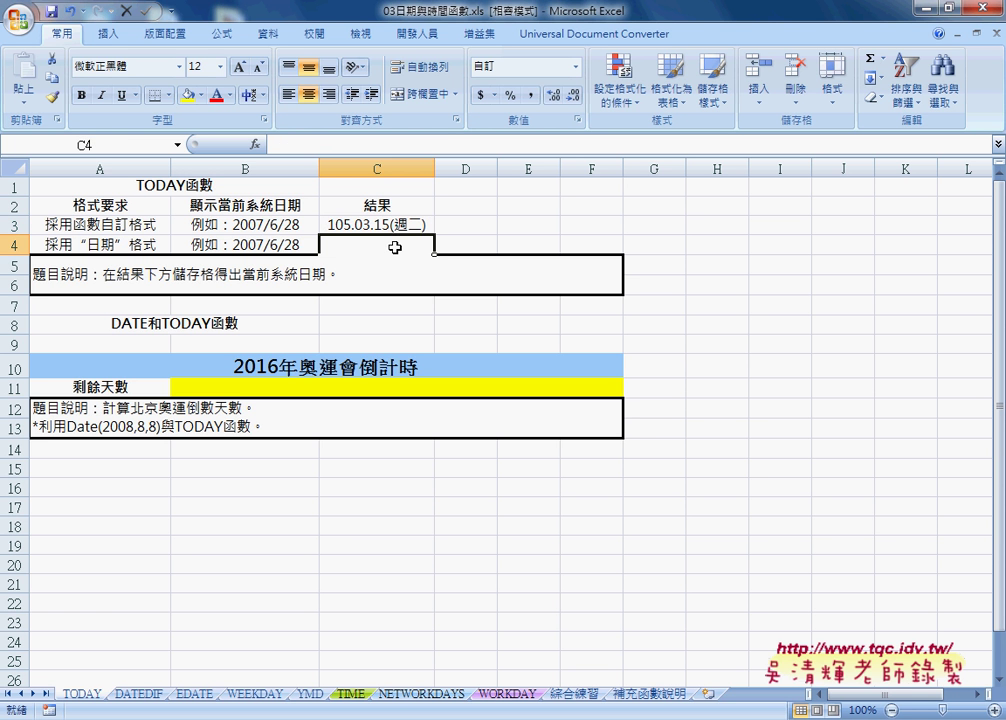
Insert =TODAY() into C4 from the Date & Time functions, showing 2016/3/15
left_click(255, 145)
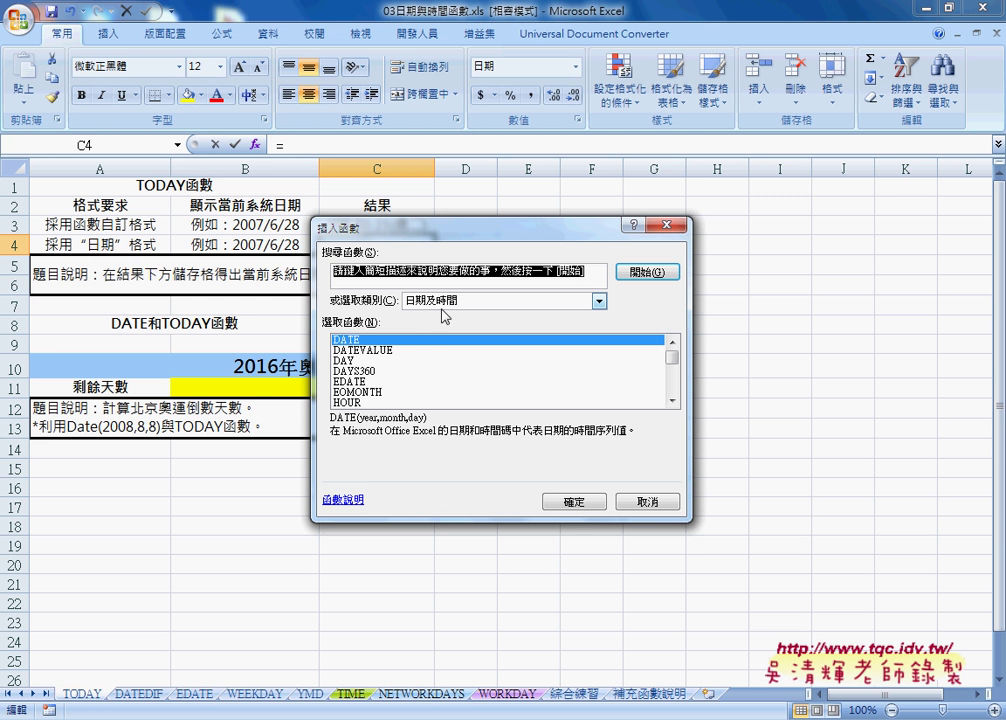
left_click_drag(674, 356, 670, 386)
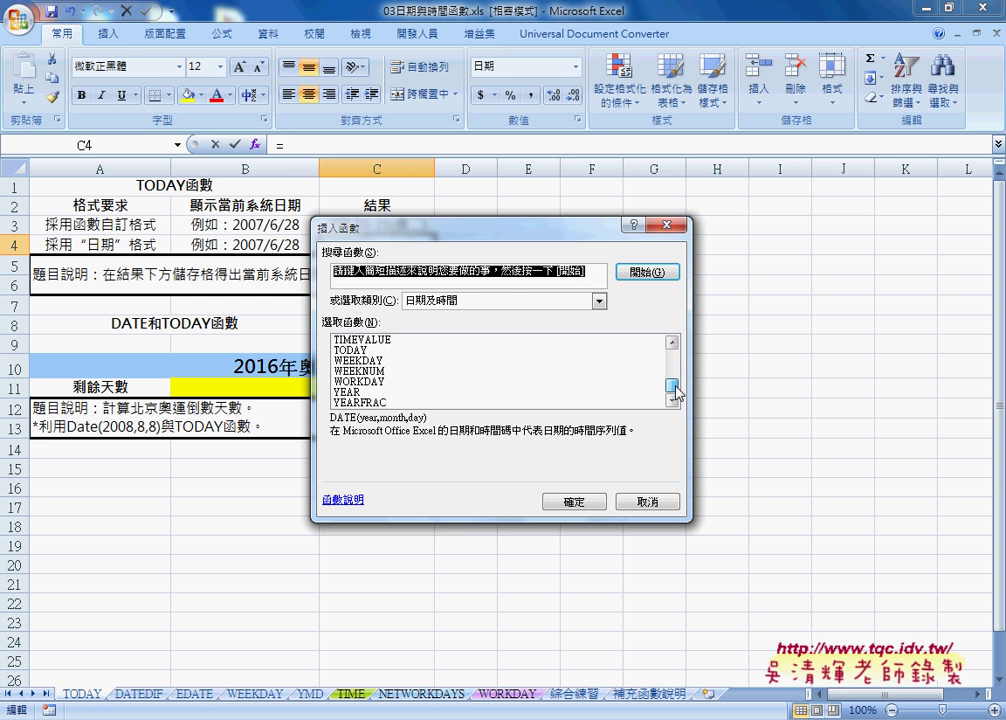
left_click(420, 351)
left_click(594, 503)
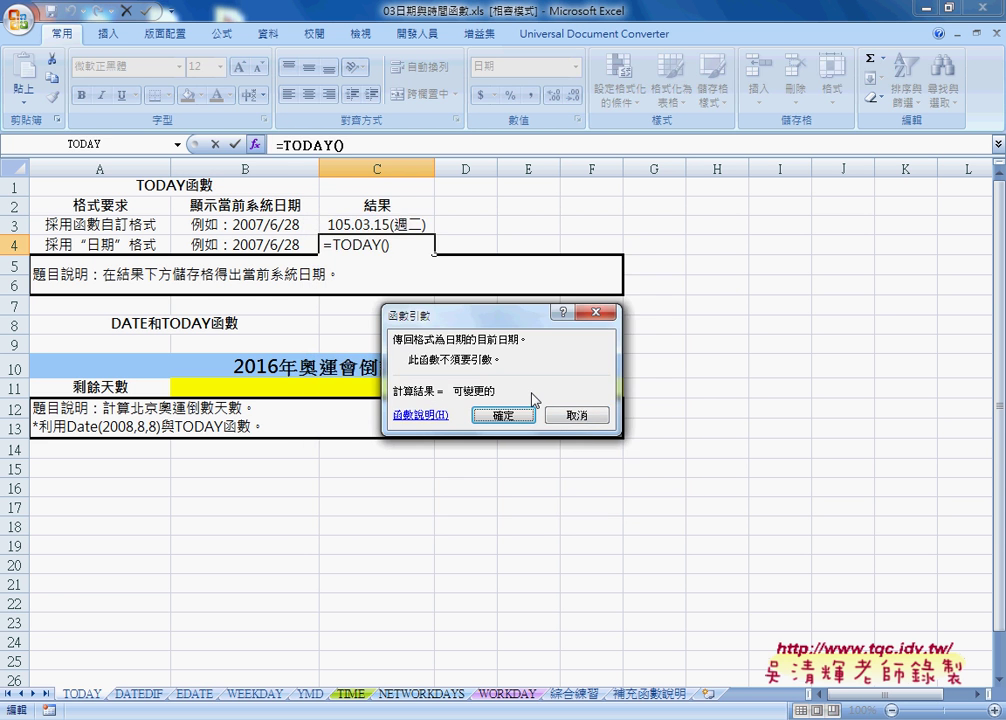
left_click(507, 415)
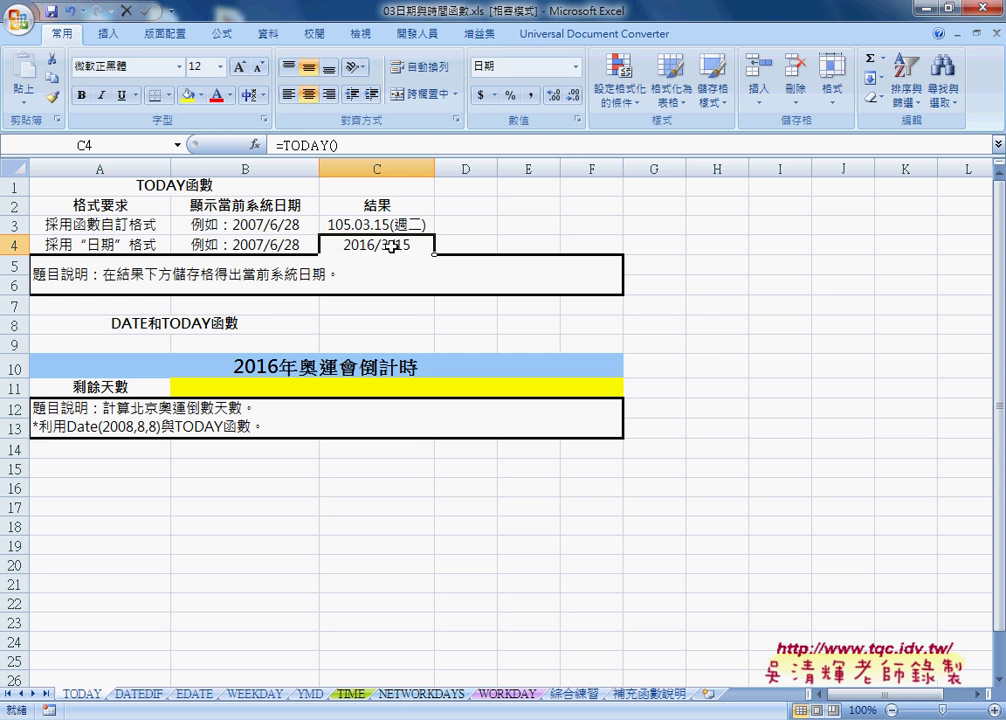
Apply the 通用格式 number format to C4 so it shows serial number 42444
right_click(393, 247)
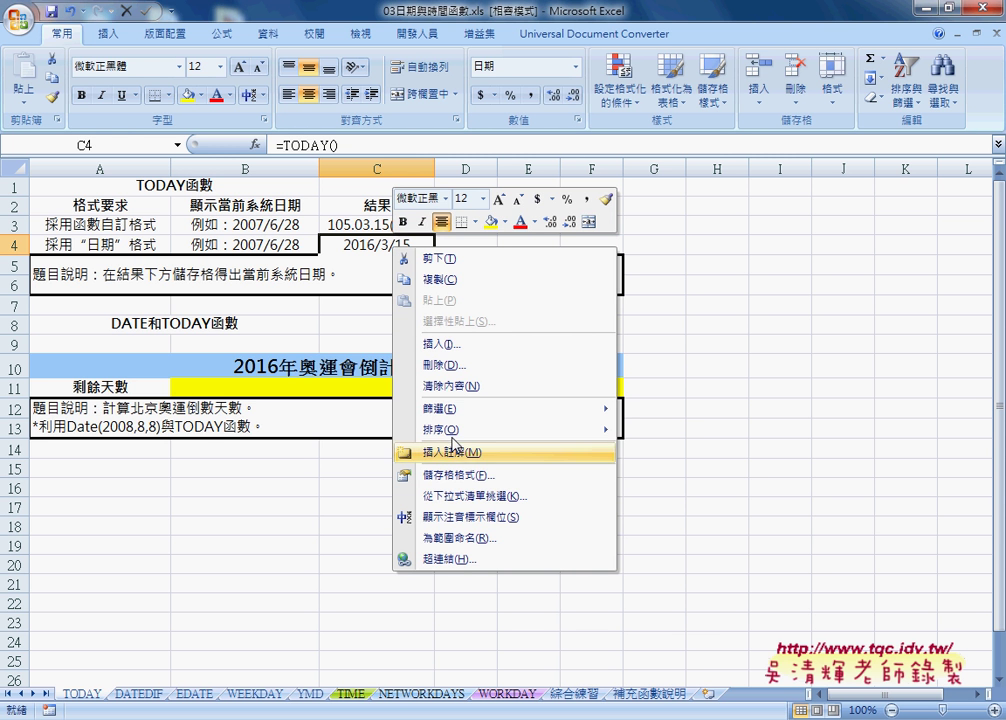
left_click(465, 483)
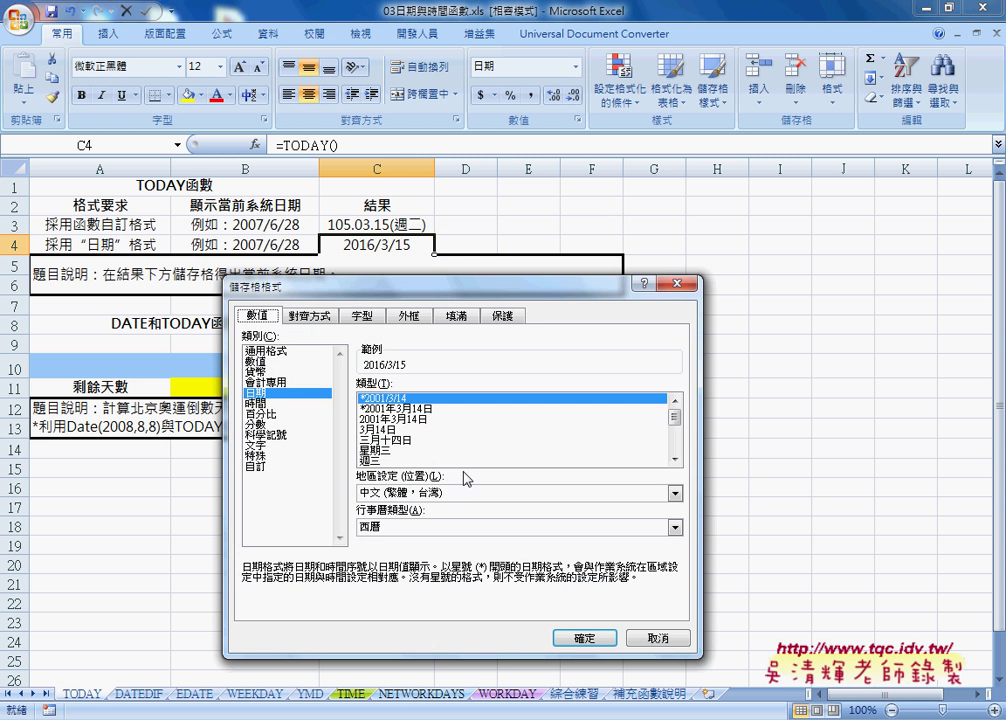
mouse_move(321, 276)
left_mouse_down()
mouse_move(477, 288)
mouse_move(681, 235)
left_mouse_up()
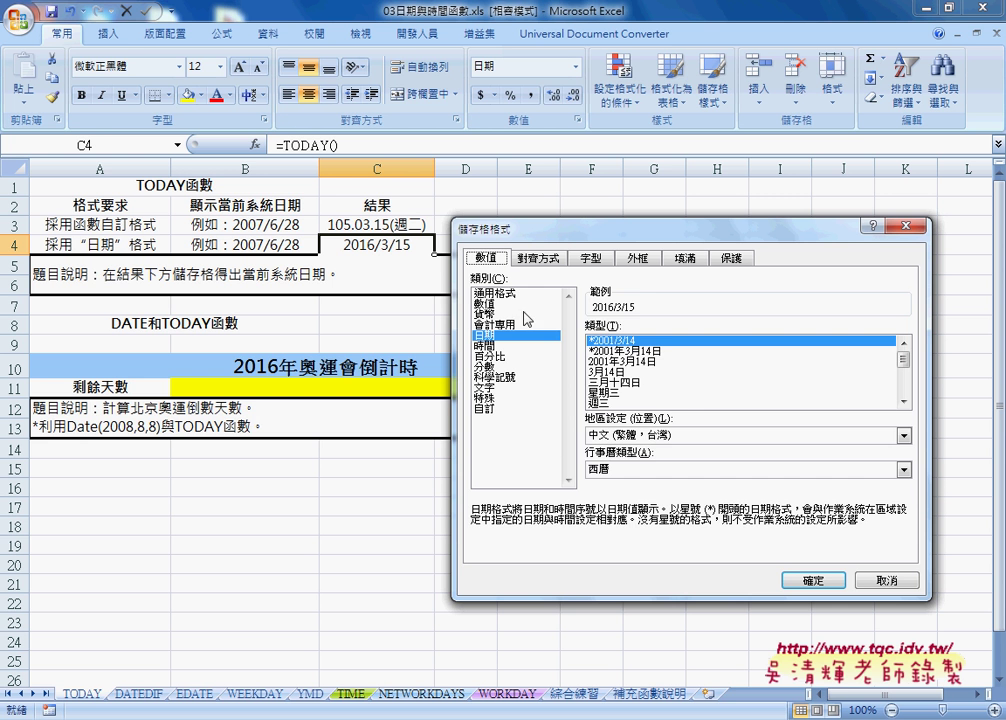
left_click(495, 294)
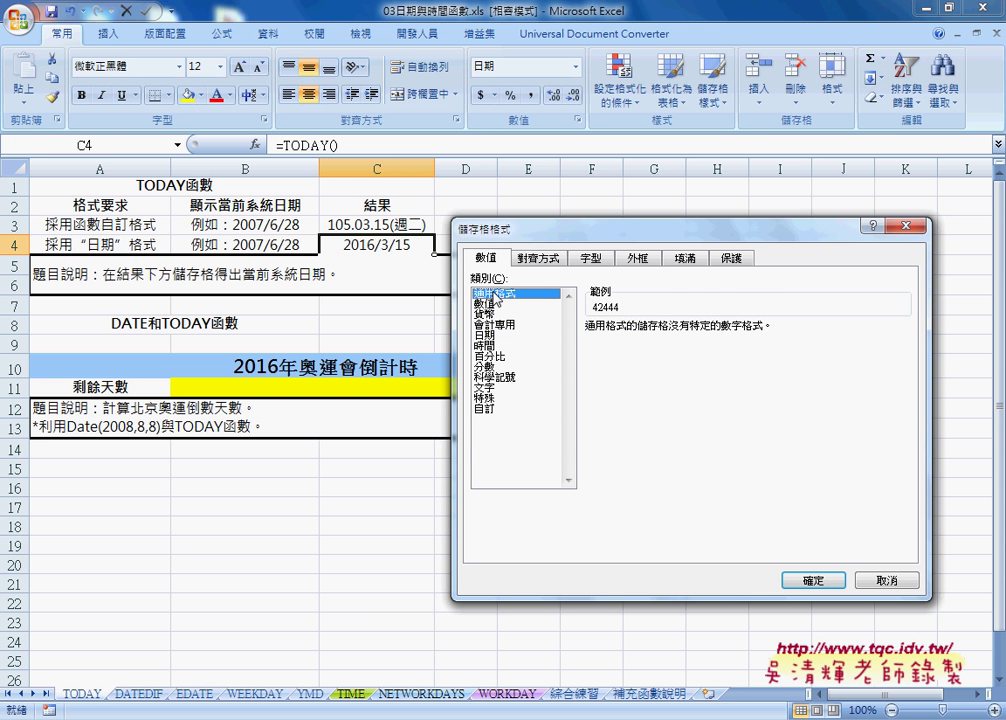
left_click(495, 303)
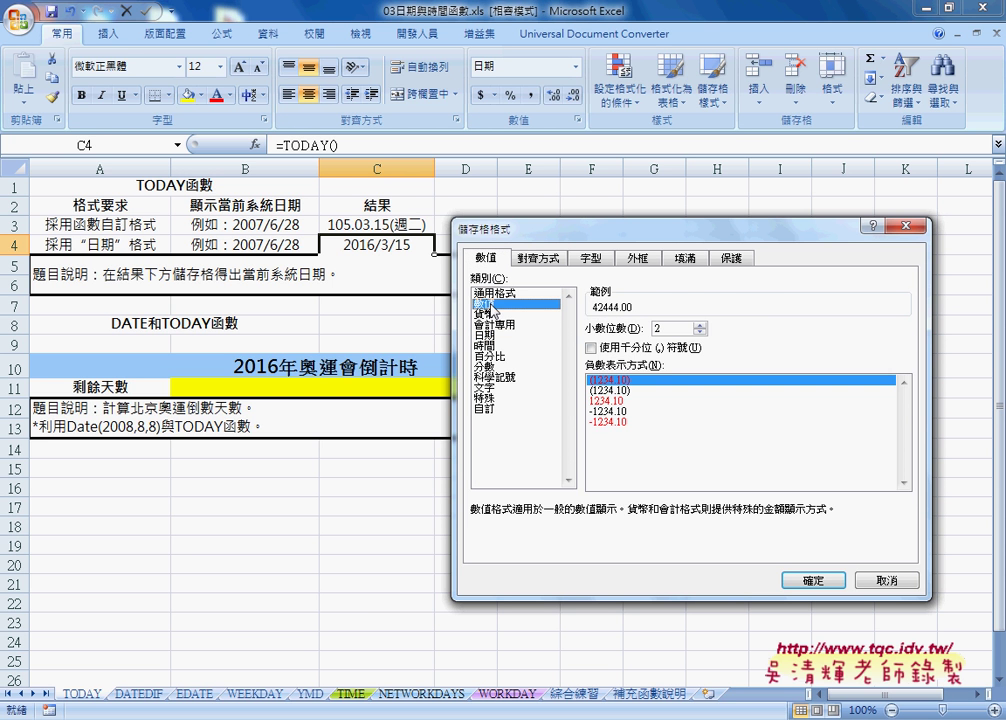
left_click(495, 294)
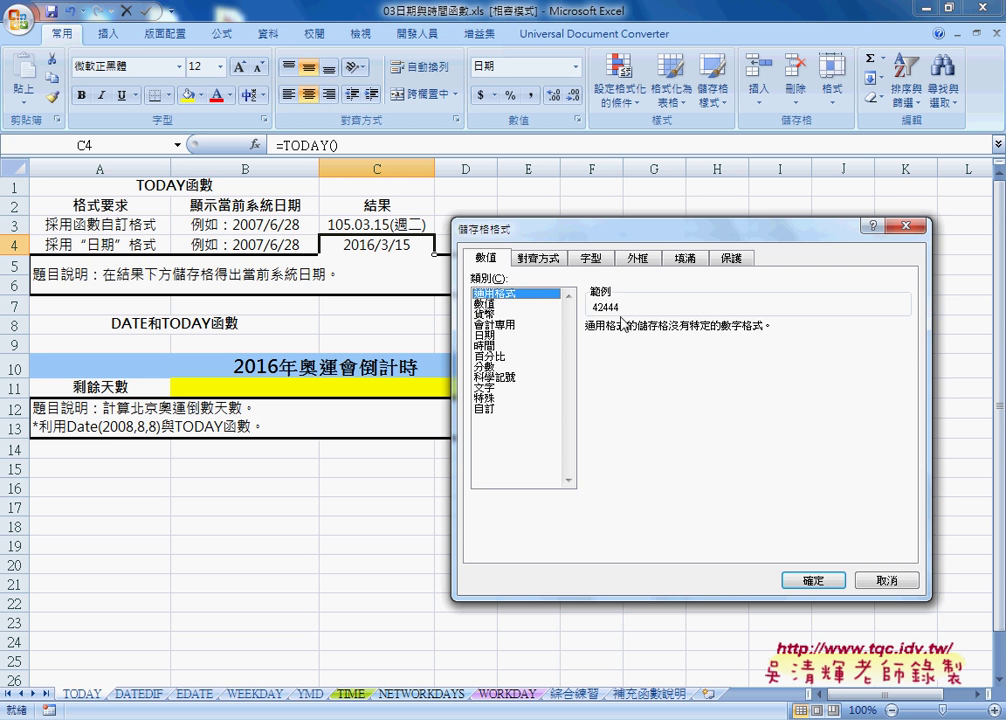
left_click(805, 579)
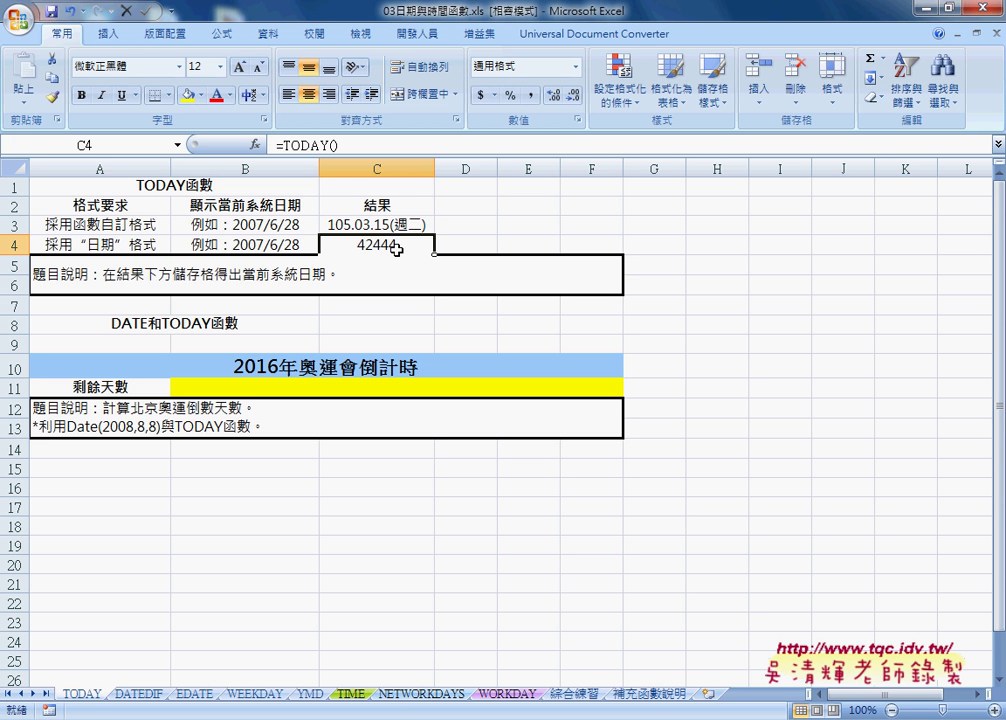
Reformat C4 with the Date category so it shows 2016/3/15 instead of a serial number
right_click(396, 250)
left_click(456, 478)
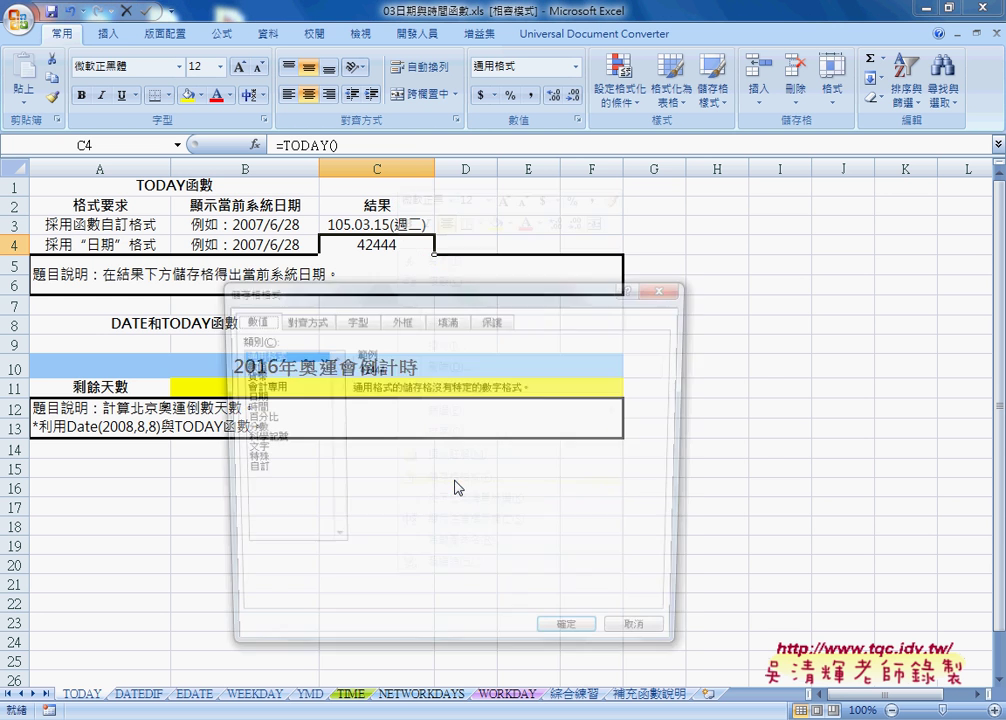
left_click_drag(291, 298, 384, 286)
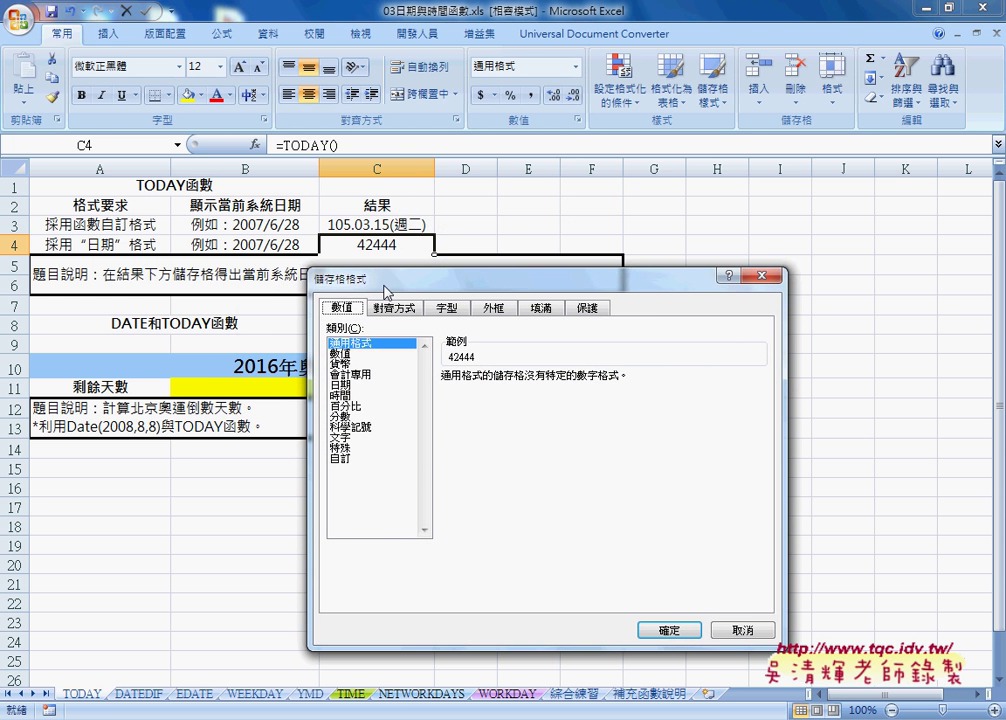
left_click(342, 386)
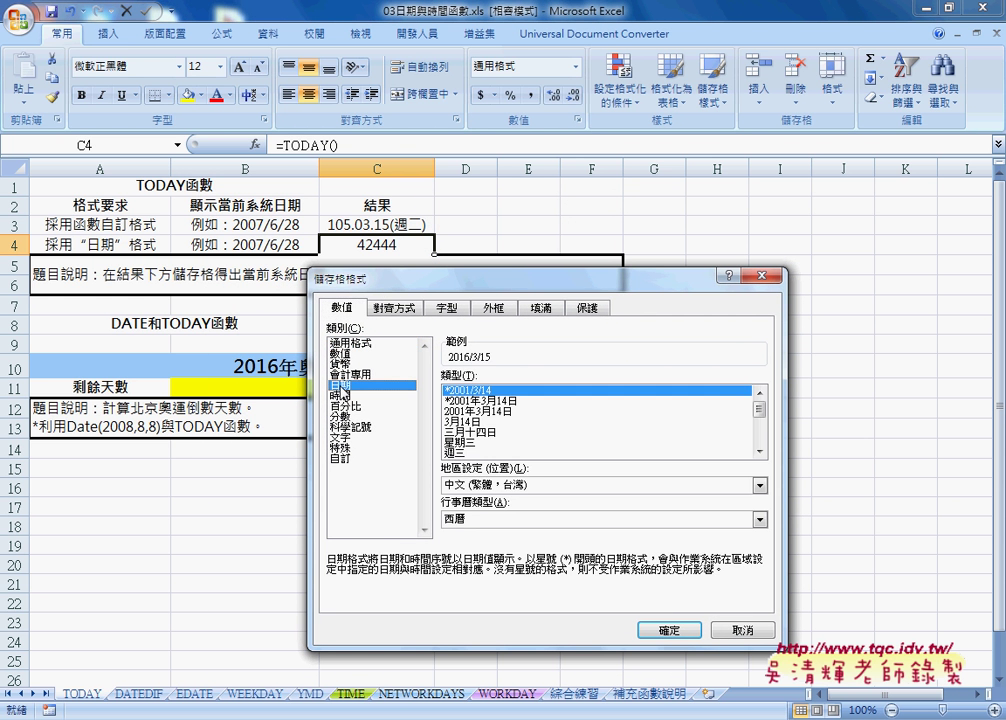
left_click(662, 630)
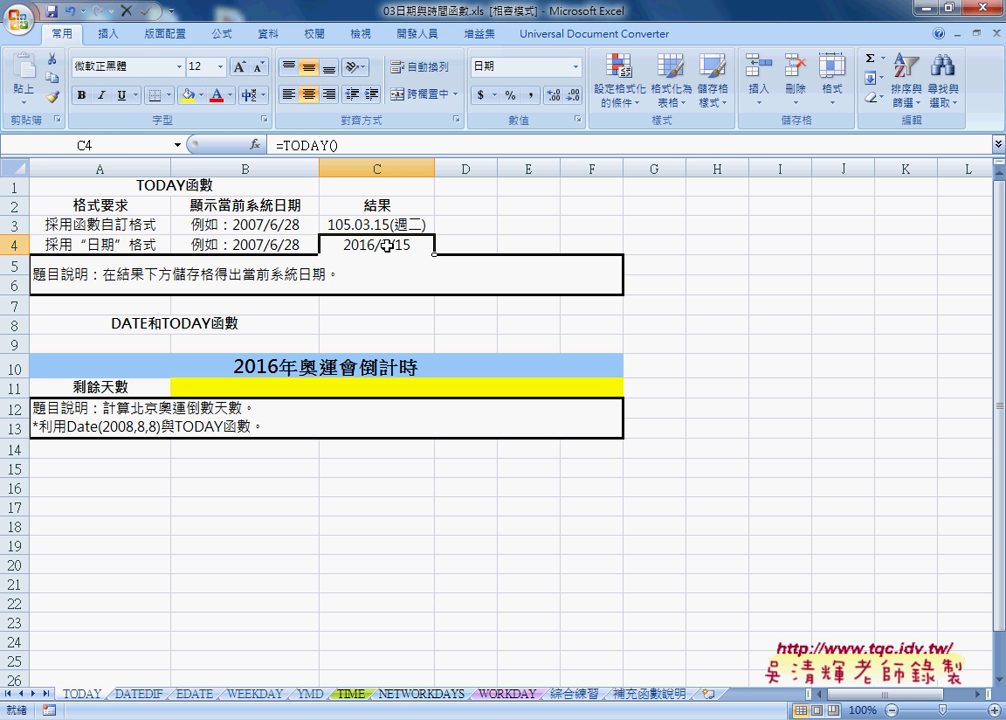
left_click(142, 697)
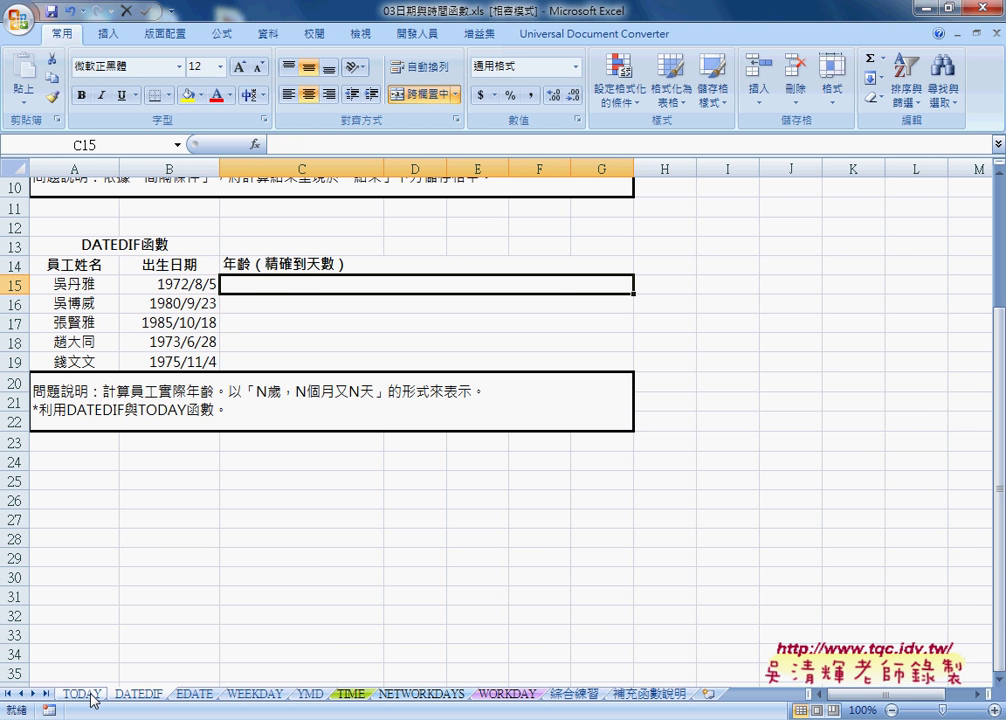
left_click(93, 697)
left_click(241, 391)
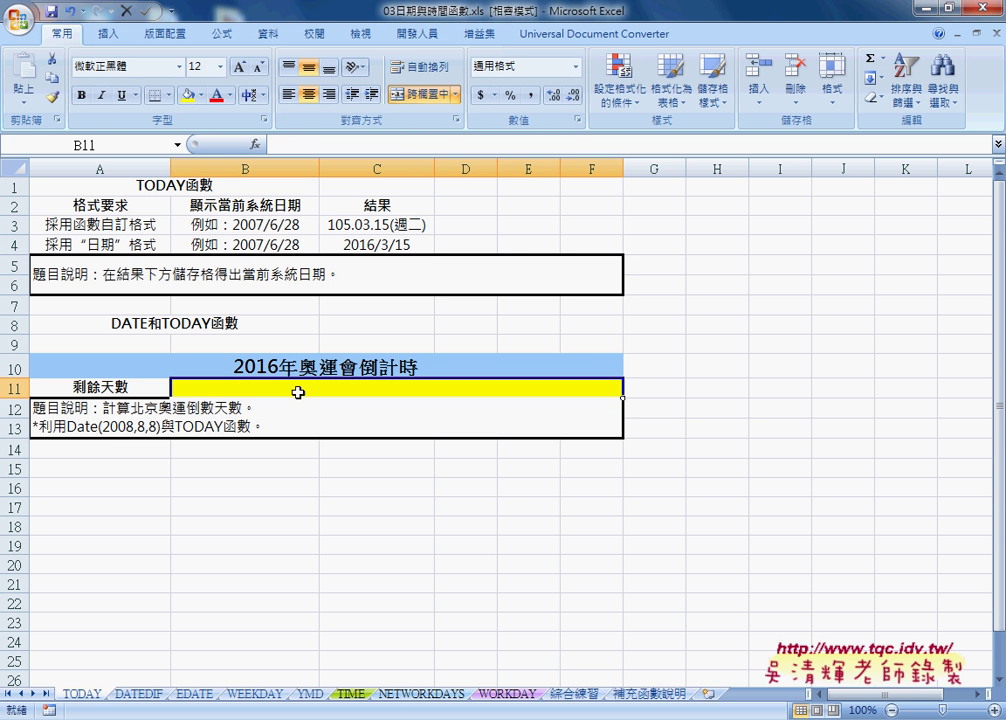
left_click(652, 371)
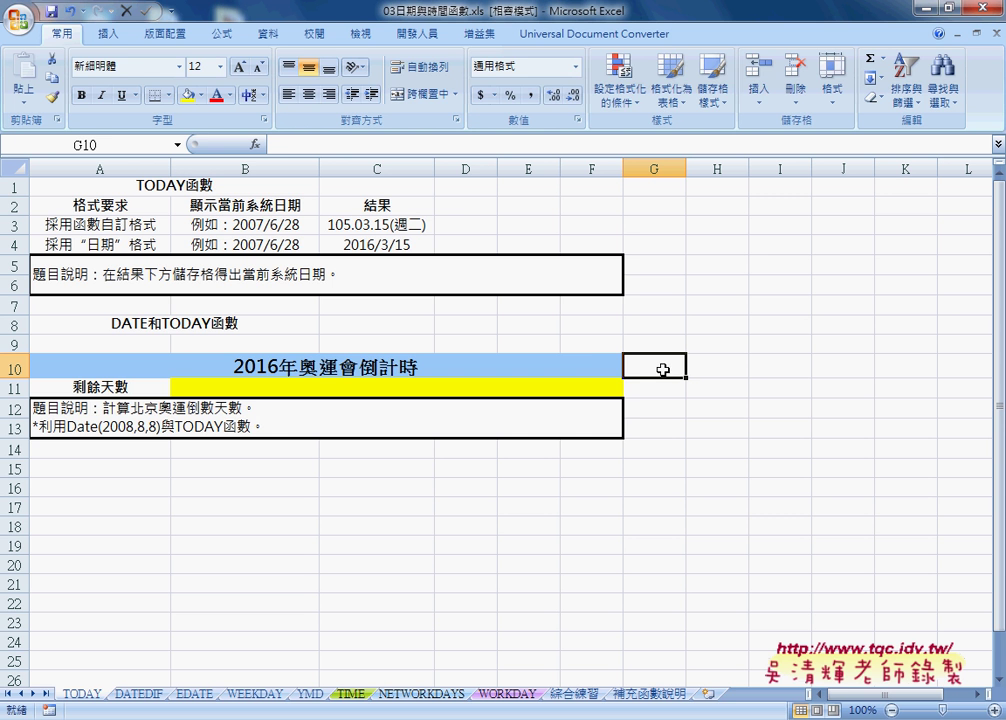
type("2016")
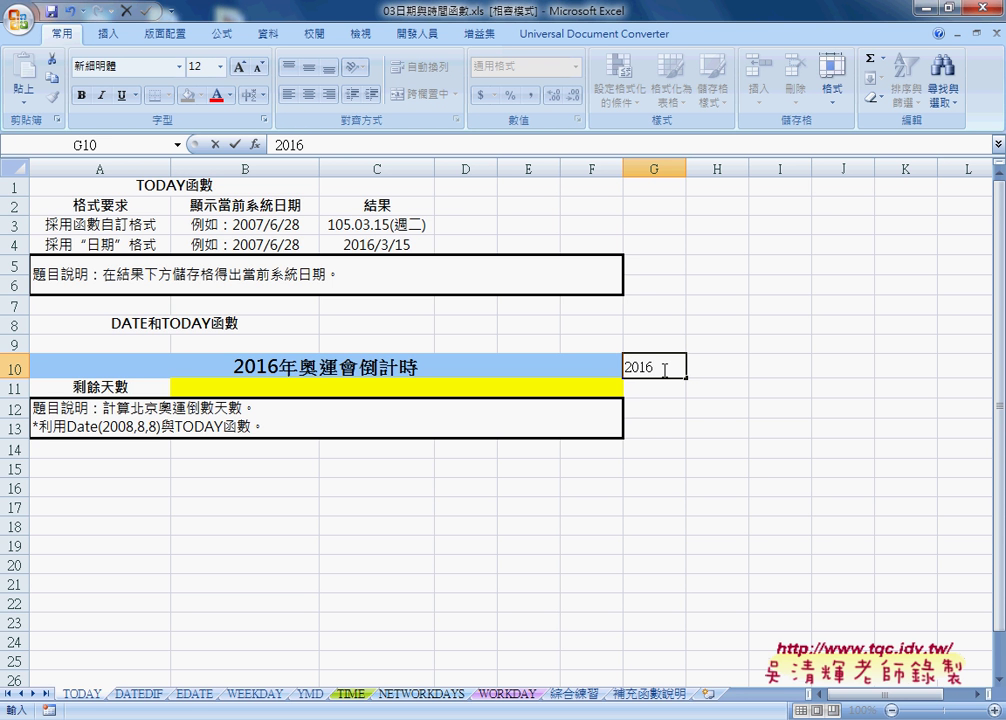
type("/8")
type("/")
type("14")
key("Return")
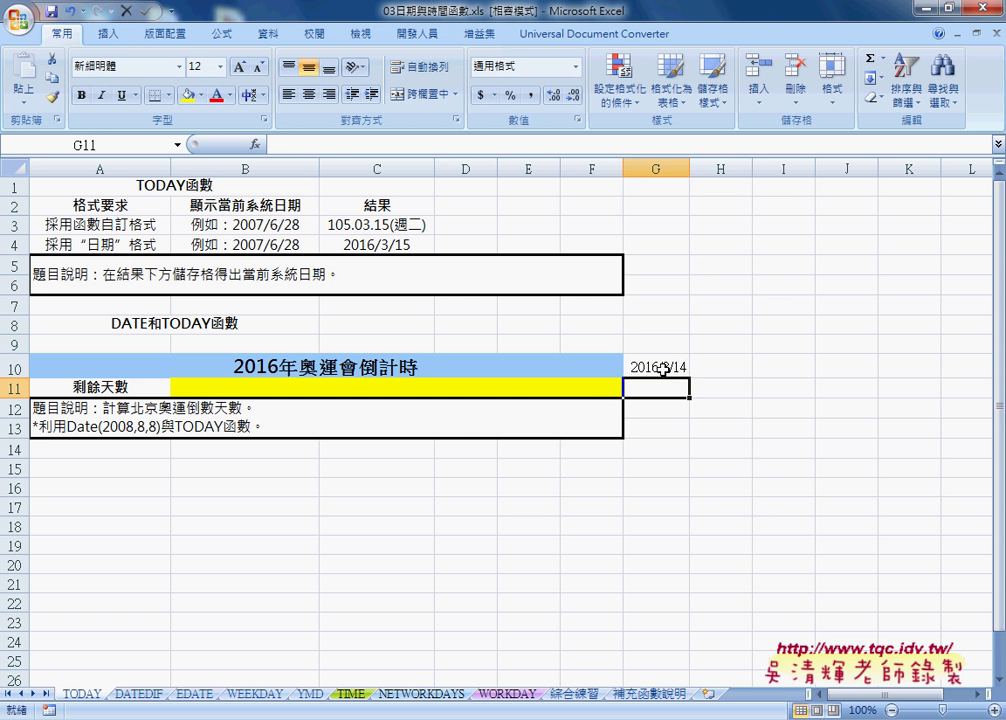
left_click(663, 369)
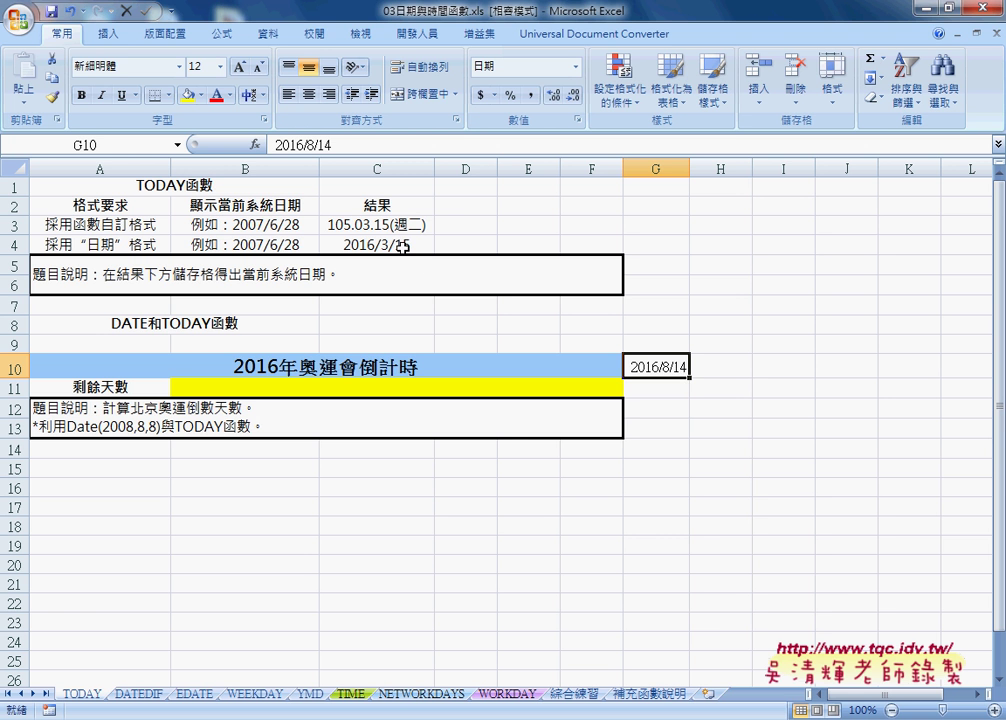
left_click(960, 719)
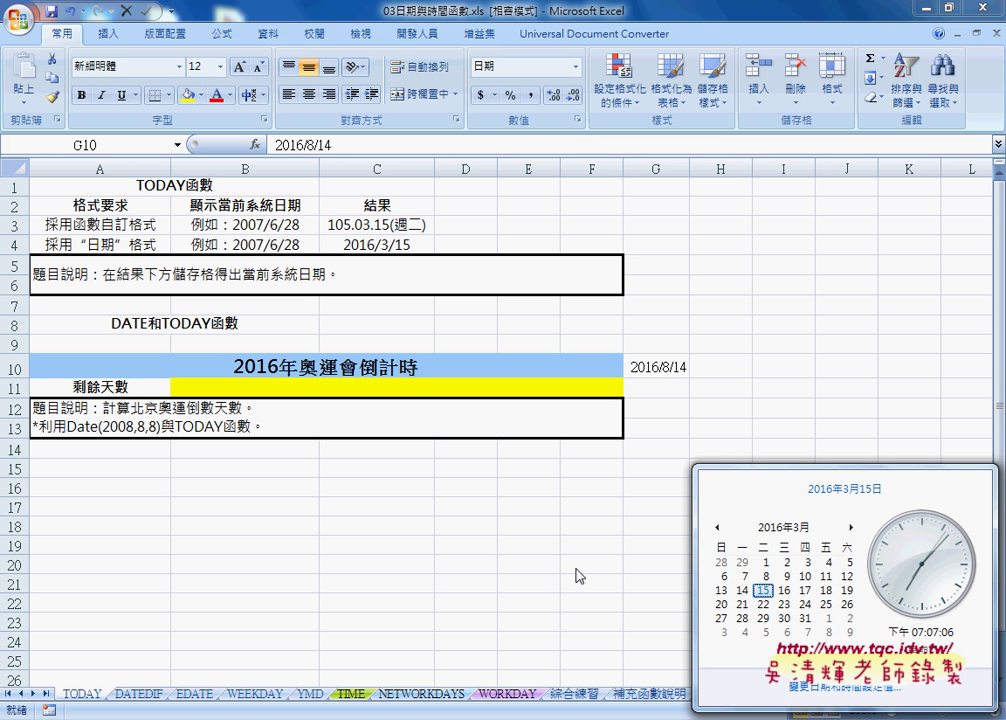
left_click(304, 228)
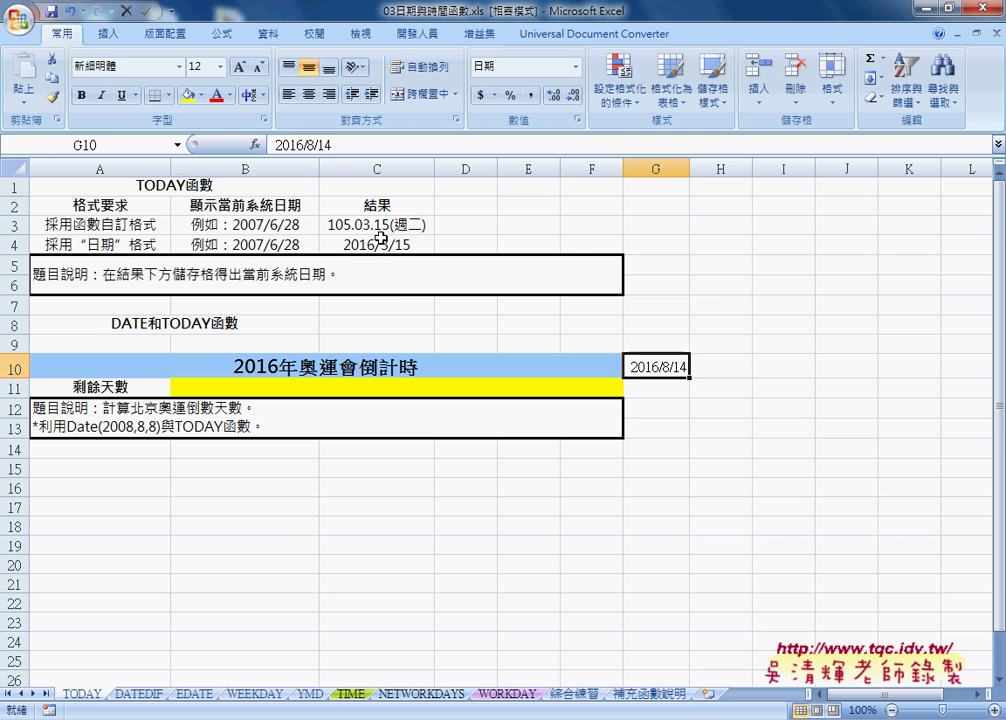
left_click(374, 246)
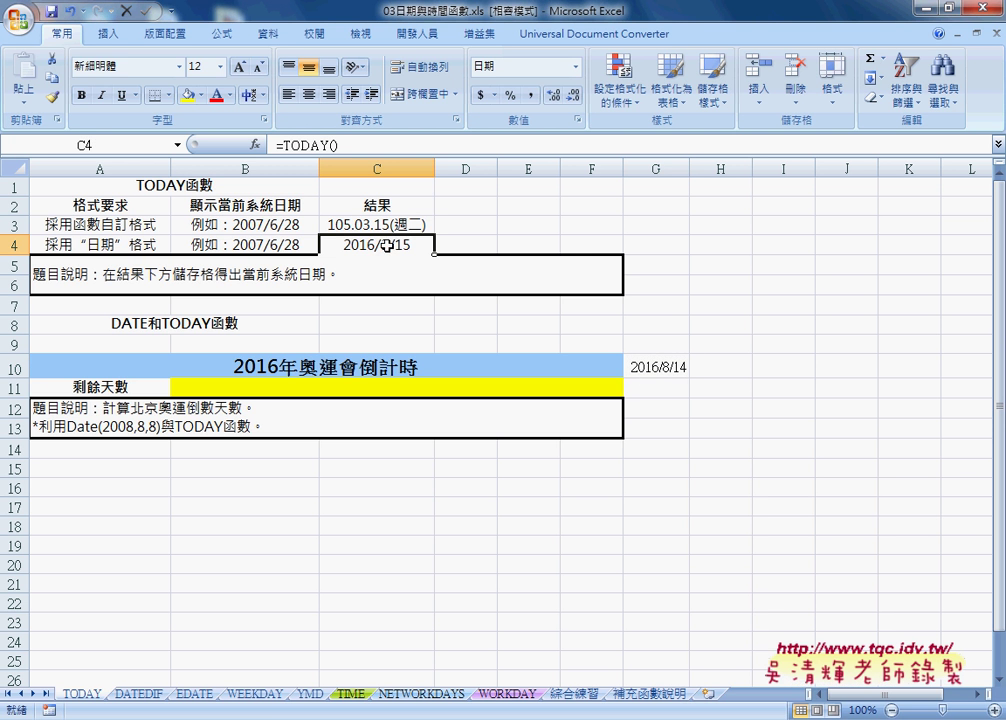
left_click(652, 368)
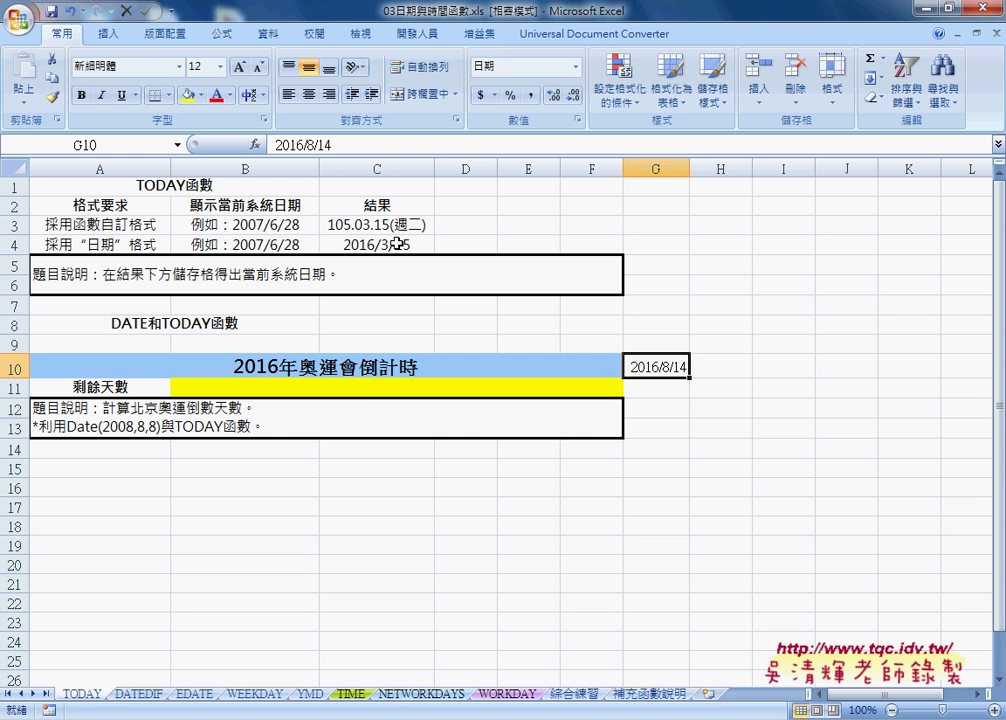
left_click(360, 388)
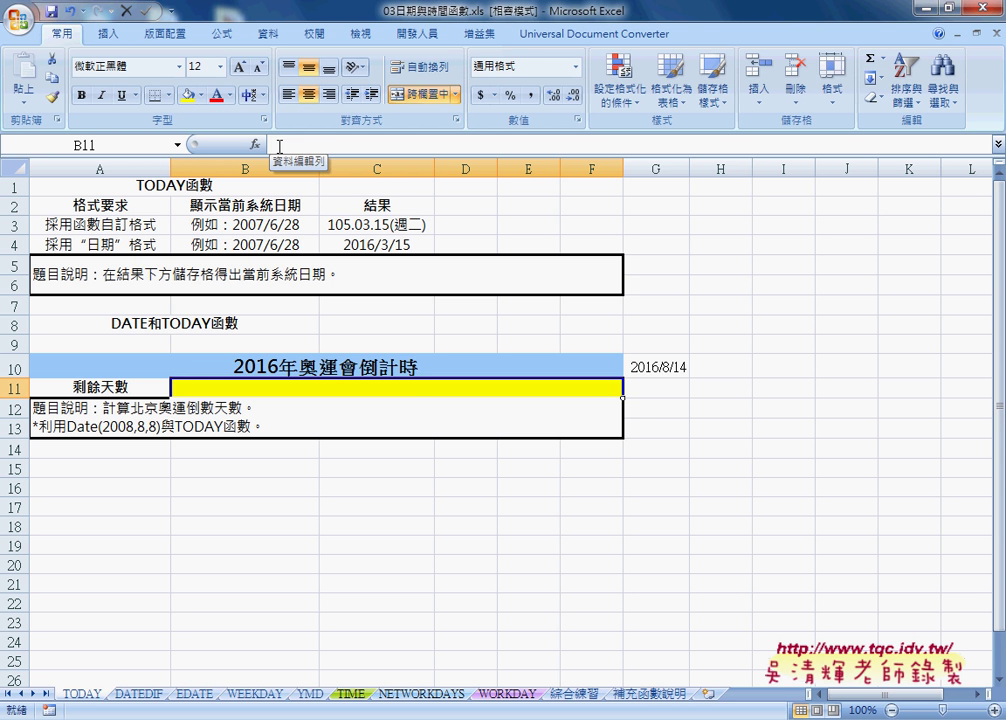
Enter =G10-C4 in B11 to show 152 days until the 2016 Olympics
left_click(279, 146)
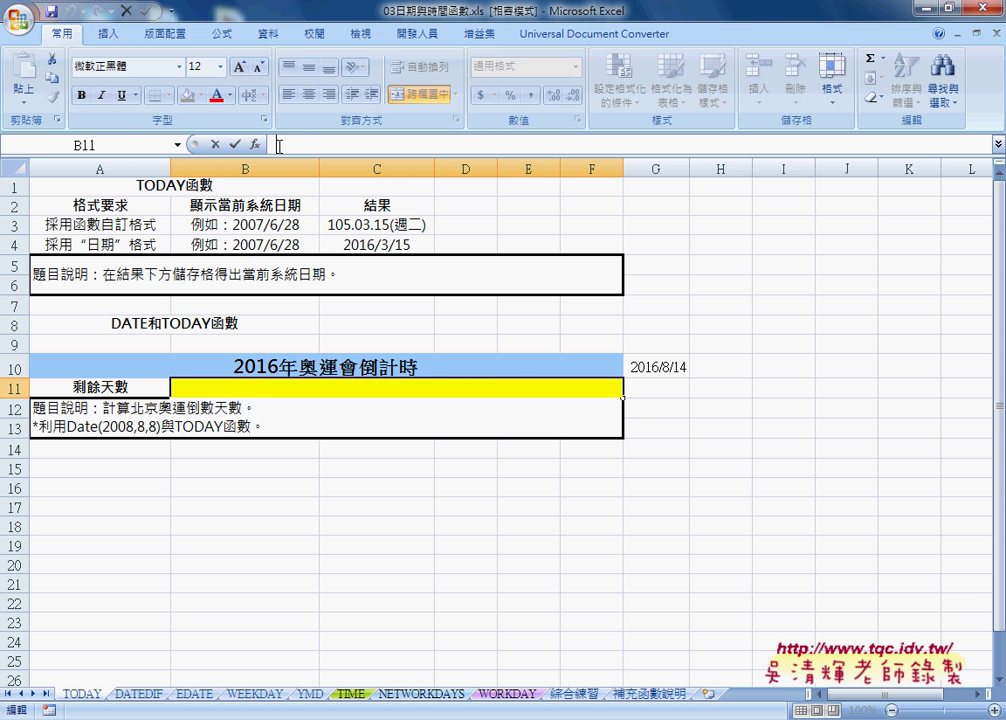
type("=")
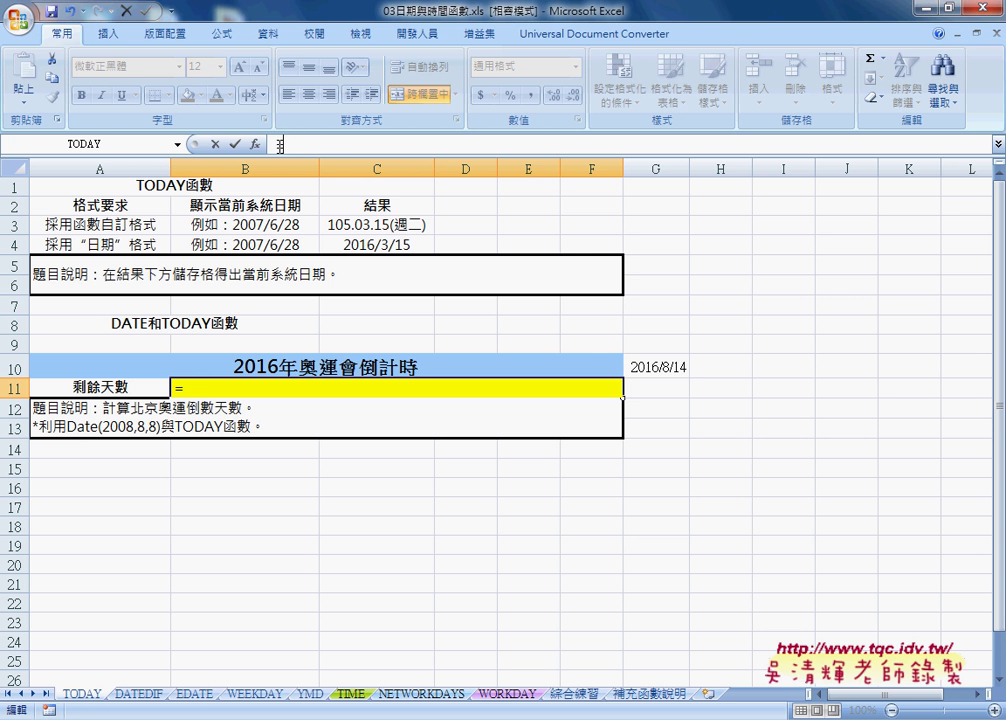
left_click(658, 368)
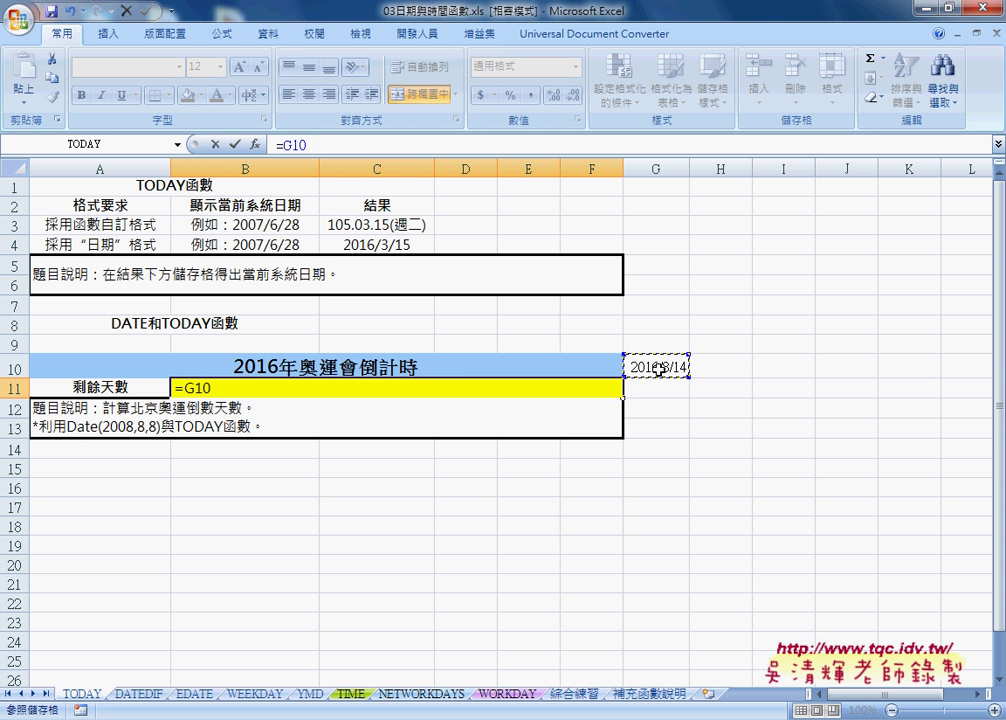
type("-")
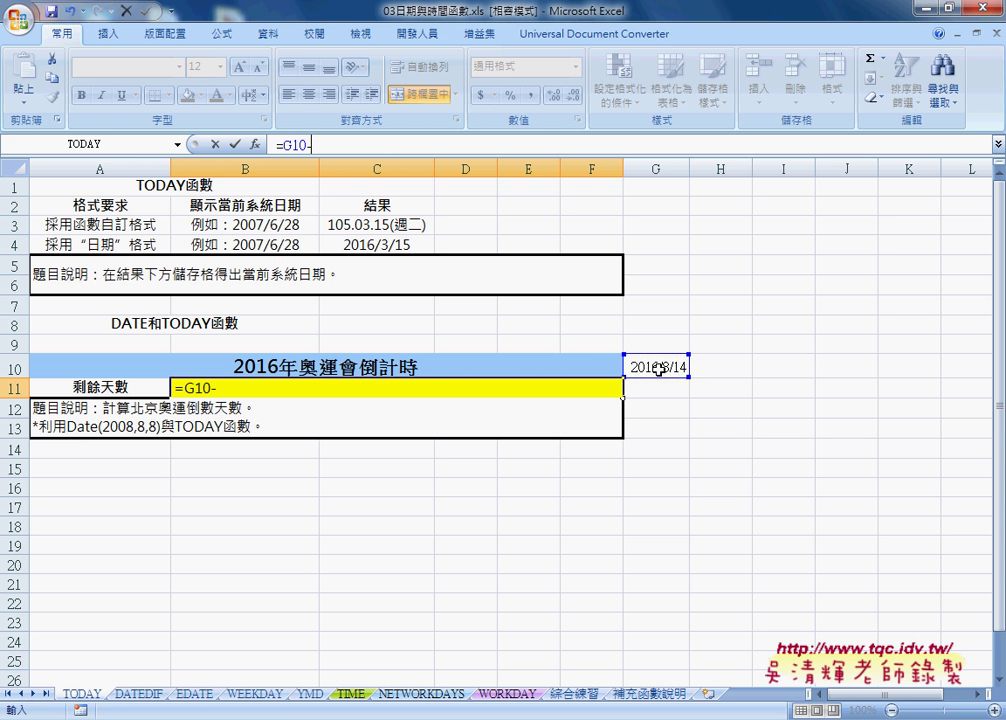
left_click(401, 245)
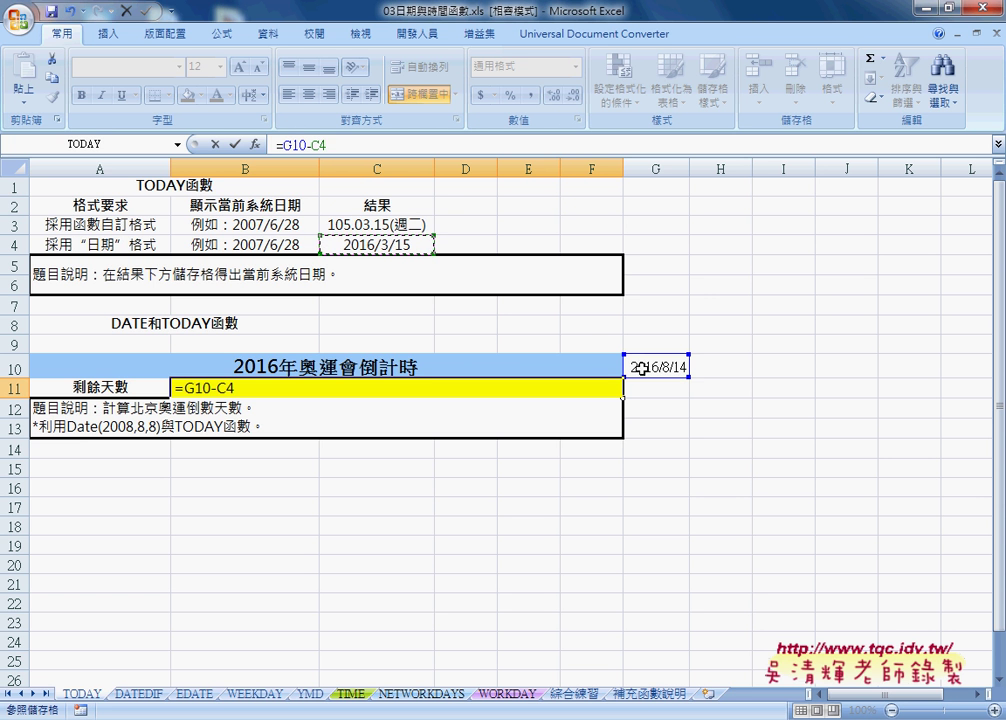
left_click(240, 147)
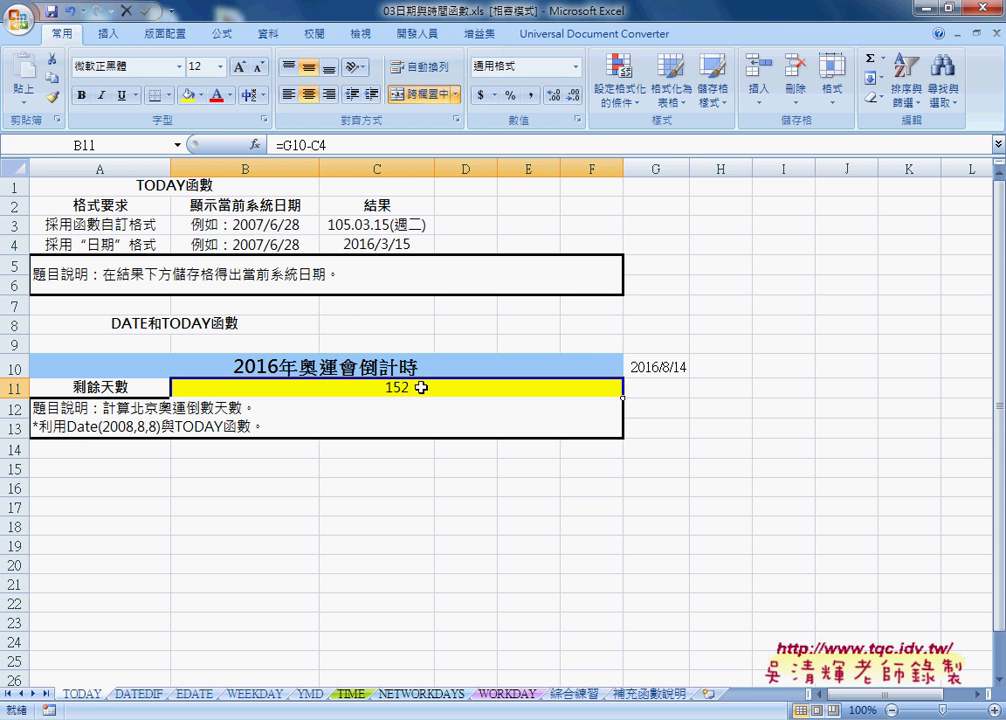
right_click(421, 387)
left_click(480, 610)
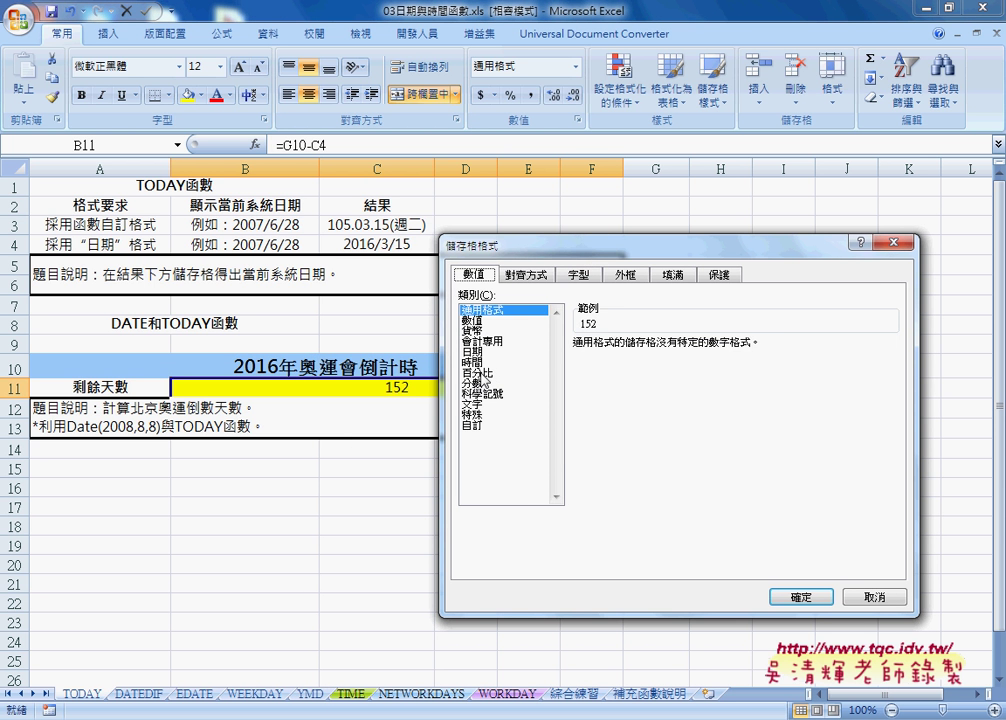
left_click(485, 362)
left_click(486, 352)
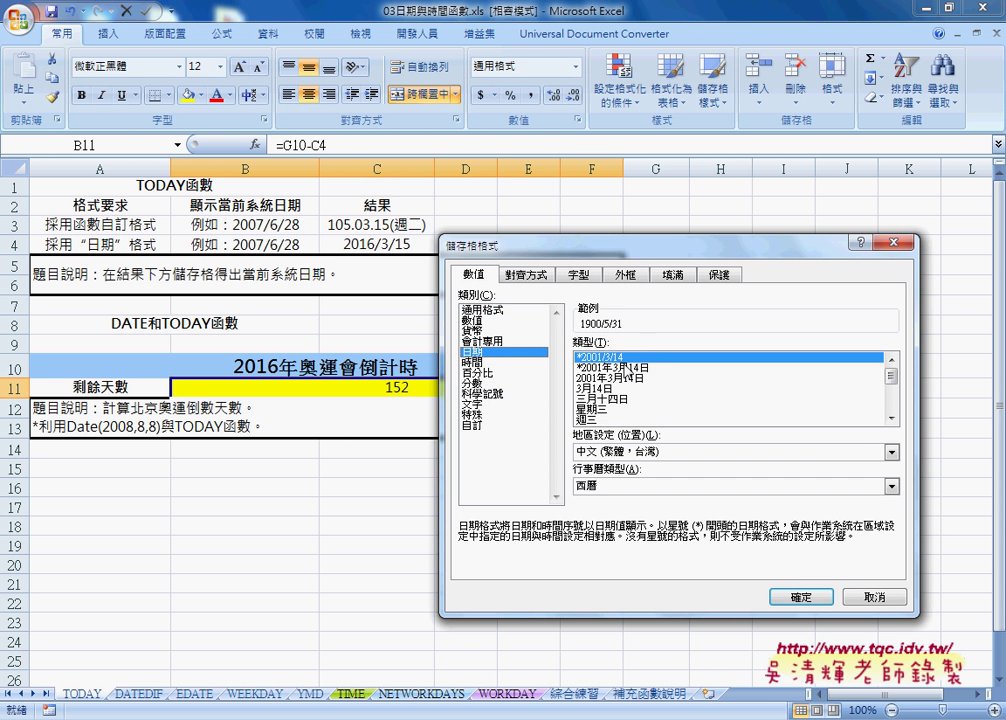
left_click(801, 596)
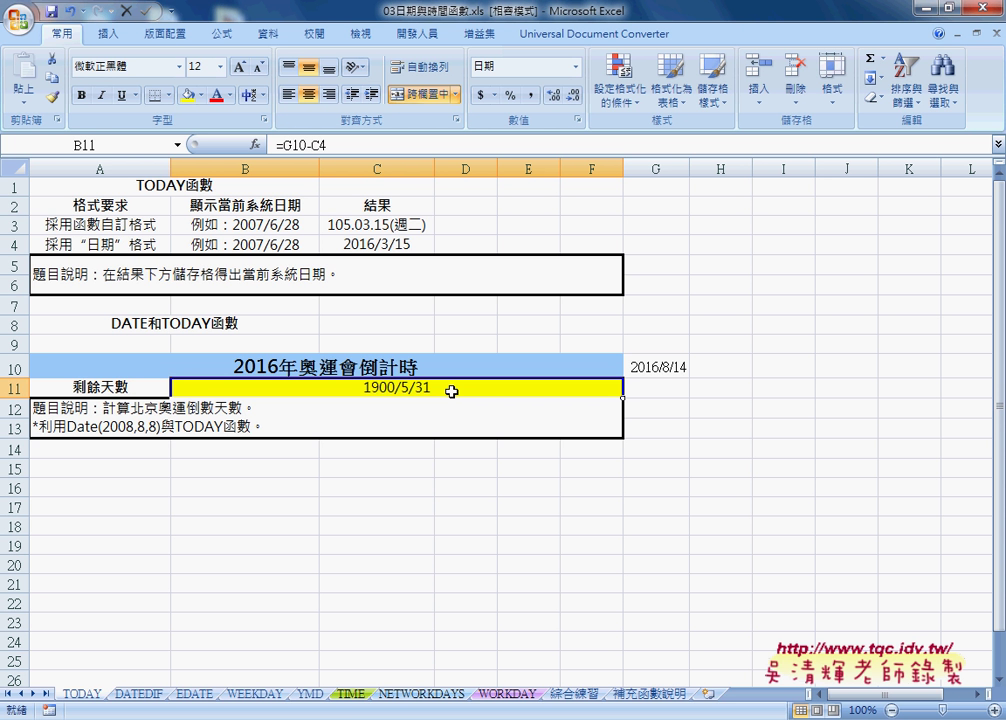
right_click(422, 391)
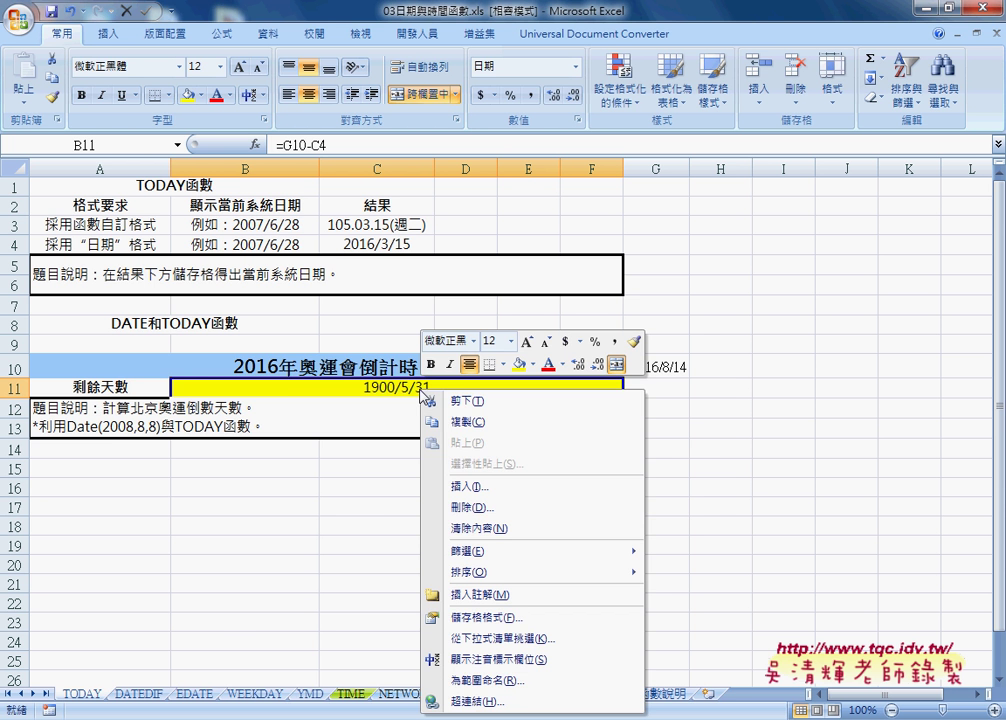
left_click(430, 617)
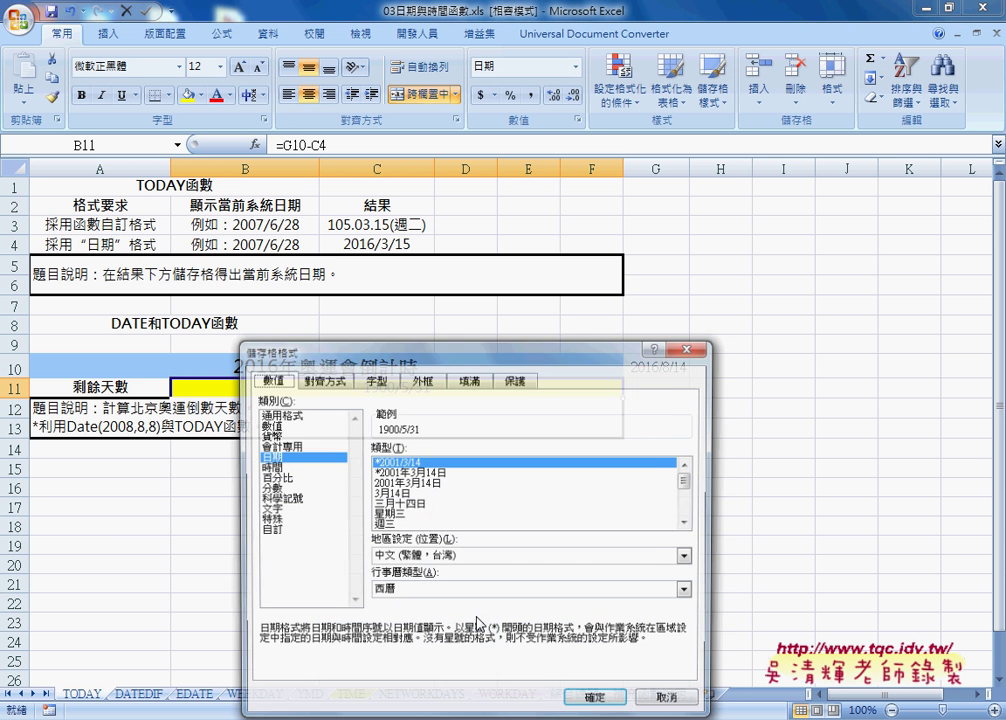
left_click(272, 414)
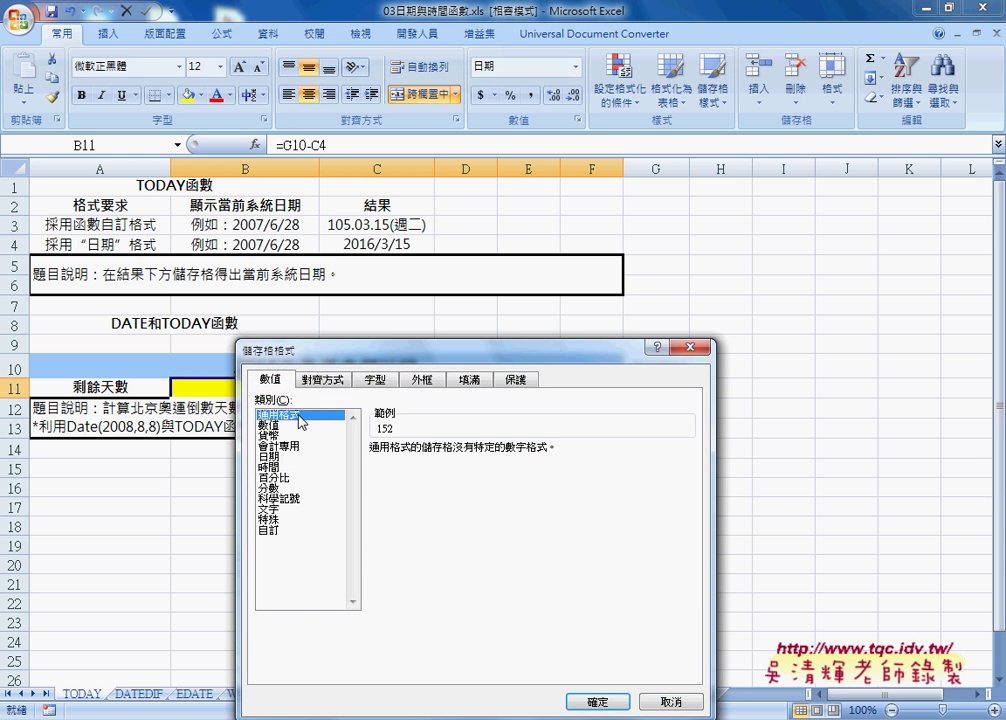
left_click(596, 703)
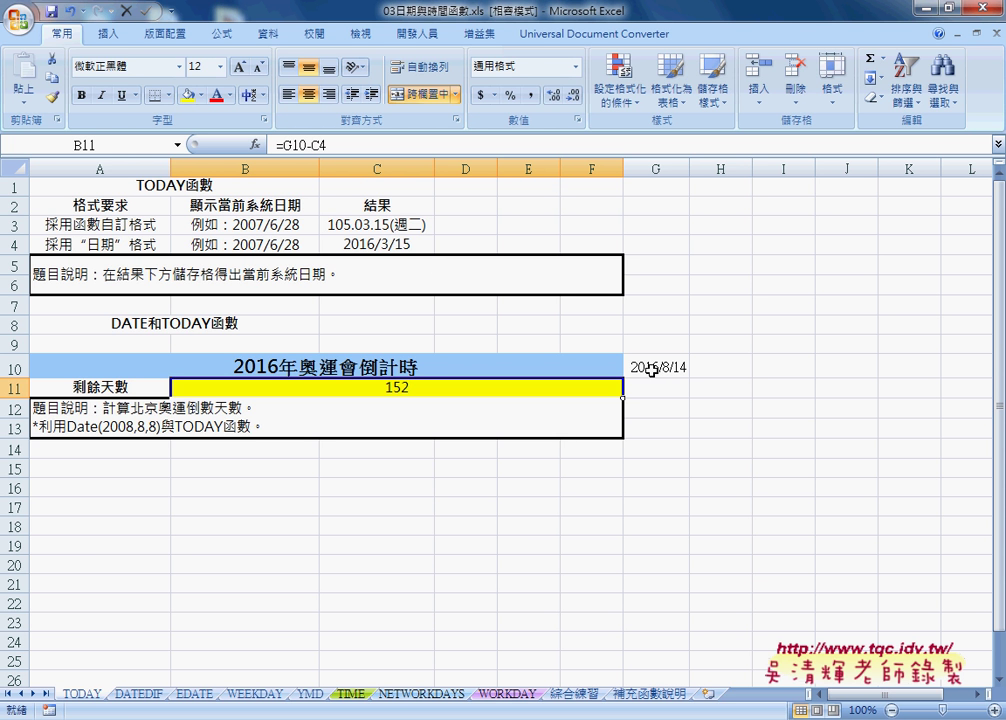
Open the DATEDIF sheet and review the years, months and days conditions with the Y code
left_click(137, 695)
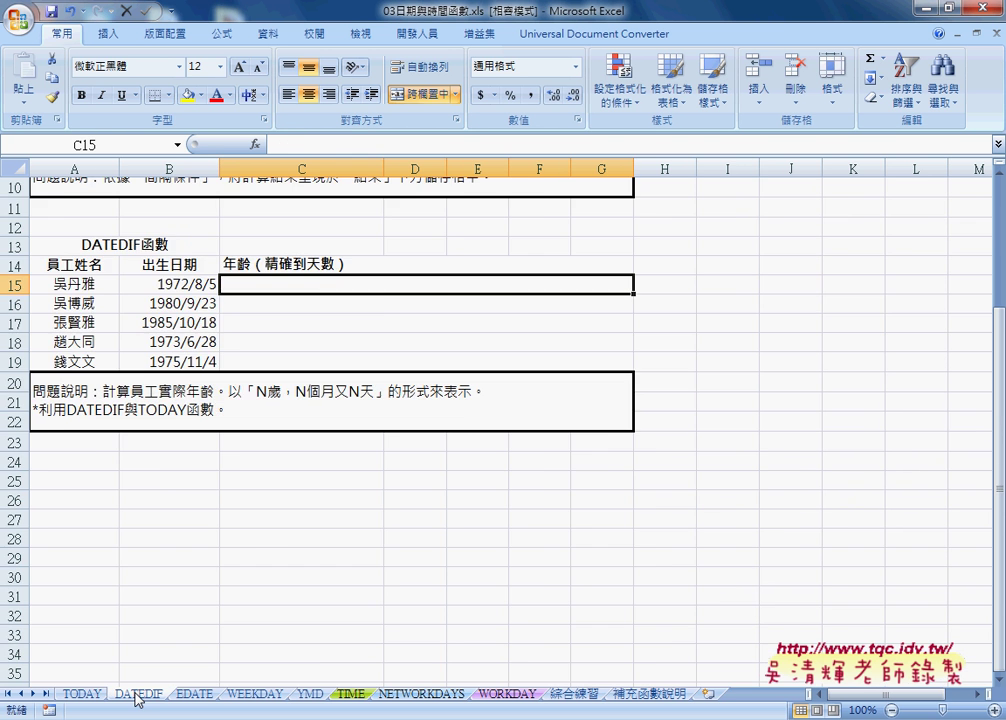
scroll(287, 552, "up", 1)
scroll(289, 552, "up", 2)
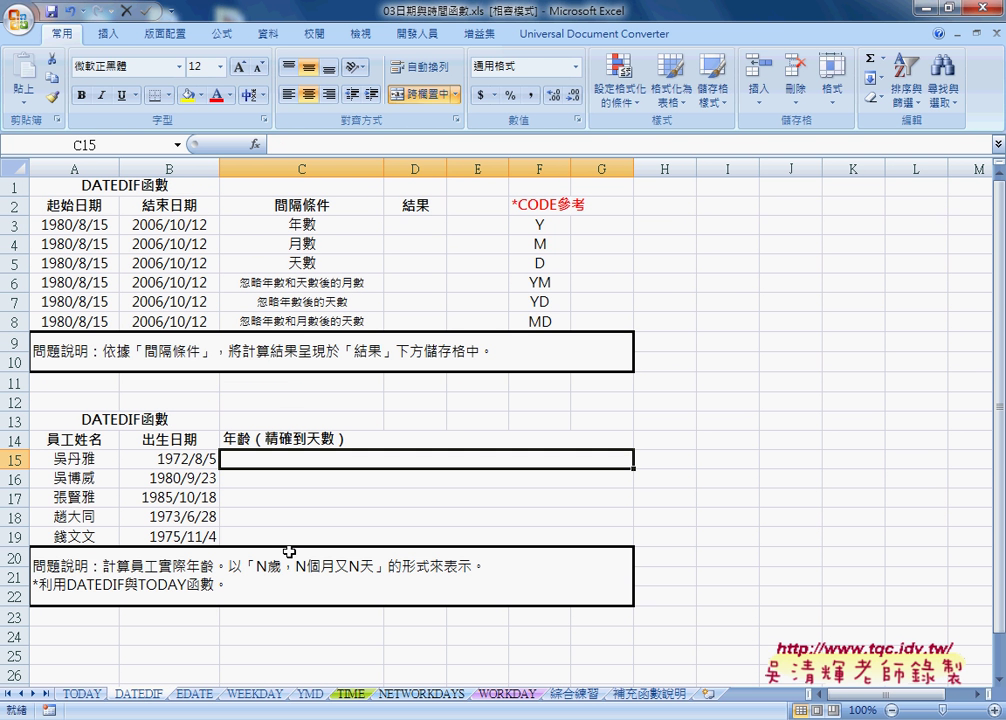
left_click(305, 226)
left_click(309, 244)
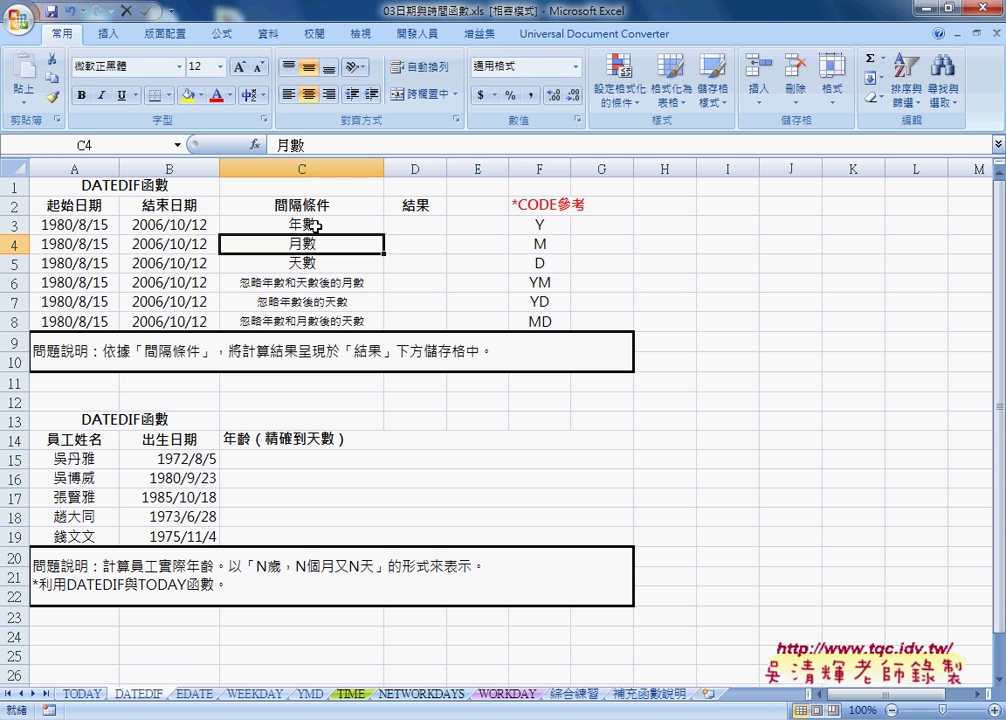
left_click(315, 226)
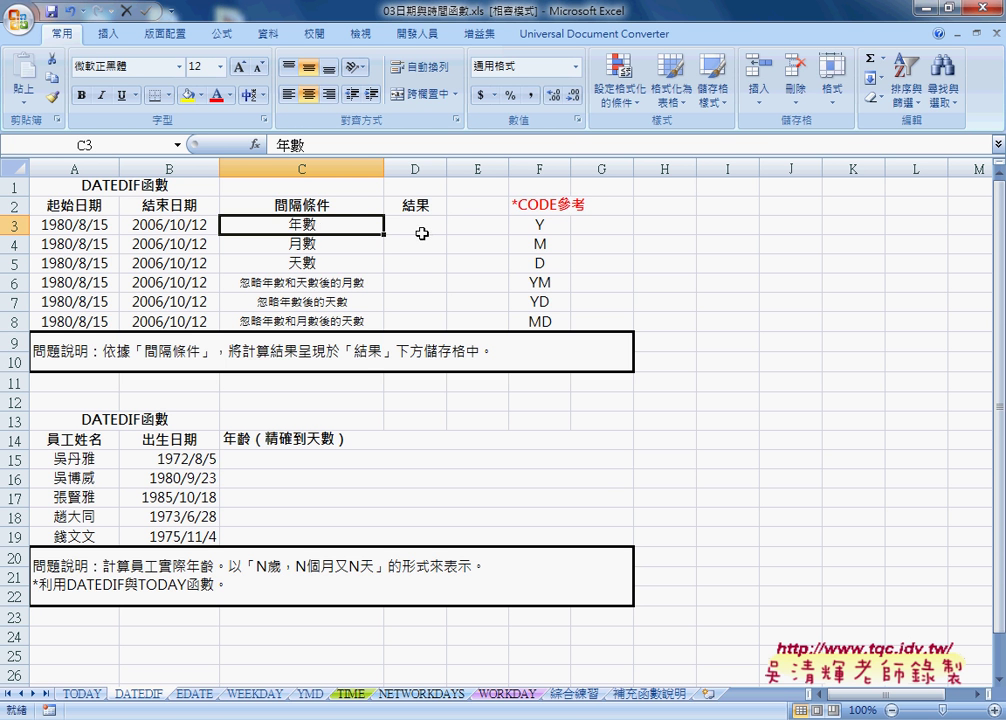
left_click(550, 226)
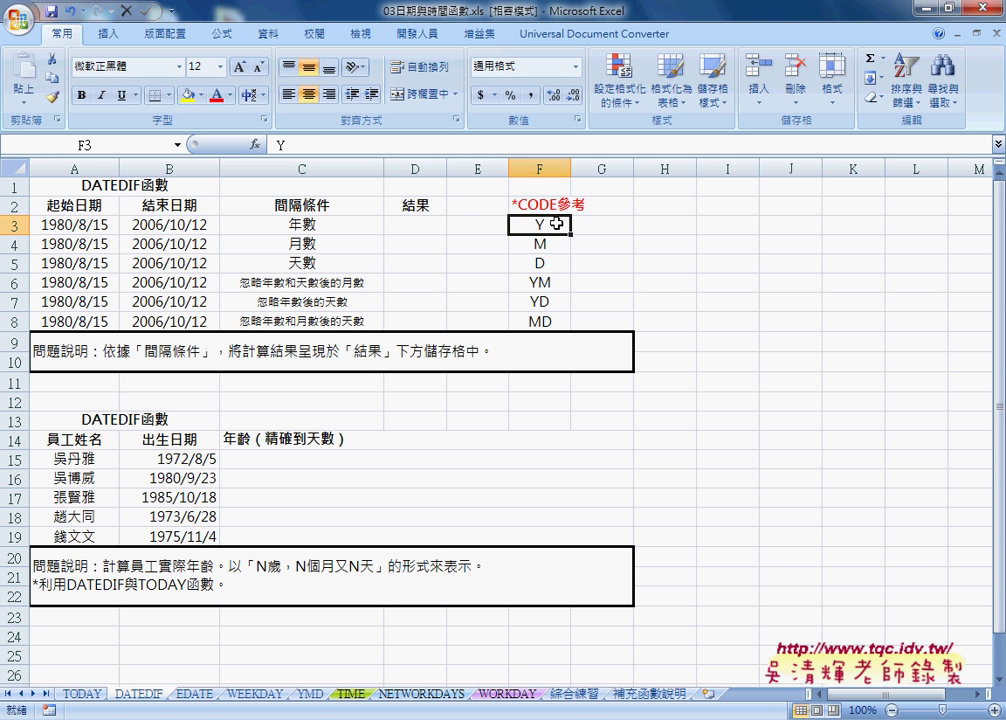
left_click(313, 264)
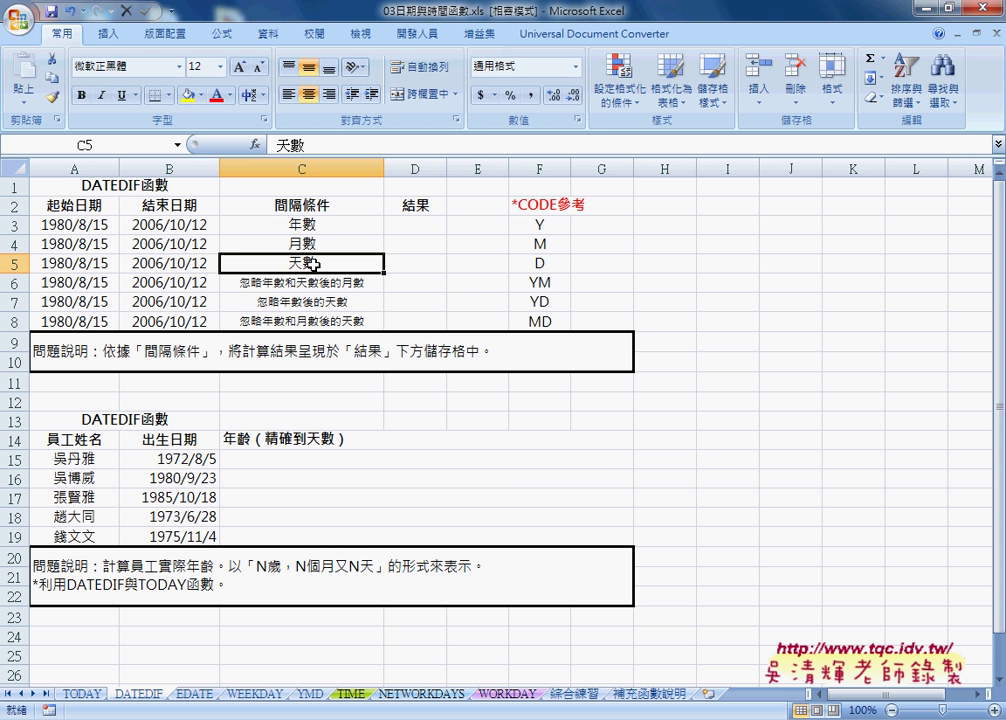
Highlight the YM, YD and MD codes in column F, then view the first employee's birth date
left_click_drag(535, 283, 540, 320)
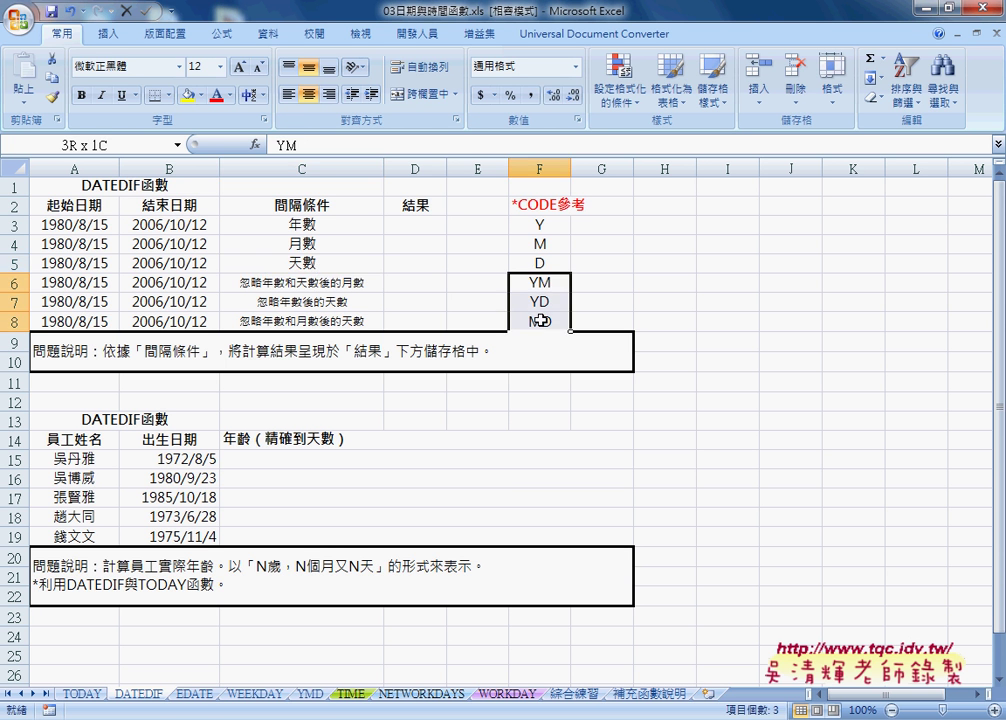
left_click(541, 282)
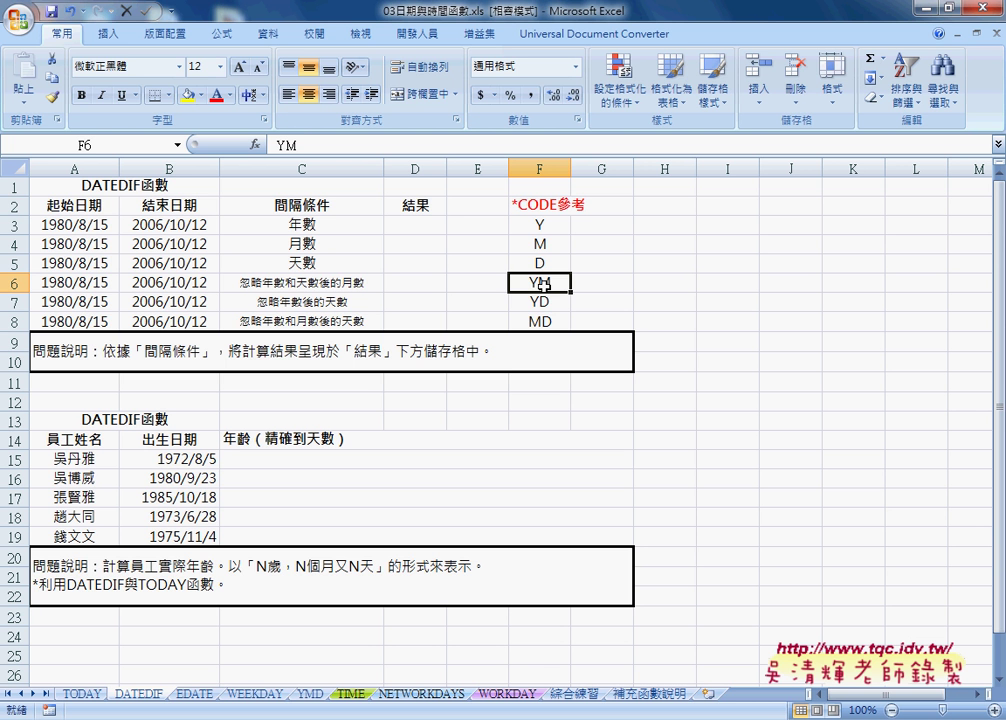
left_click(541, 321)
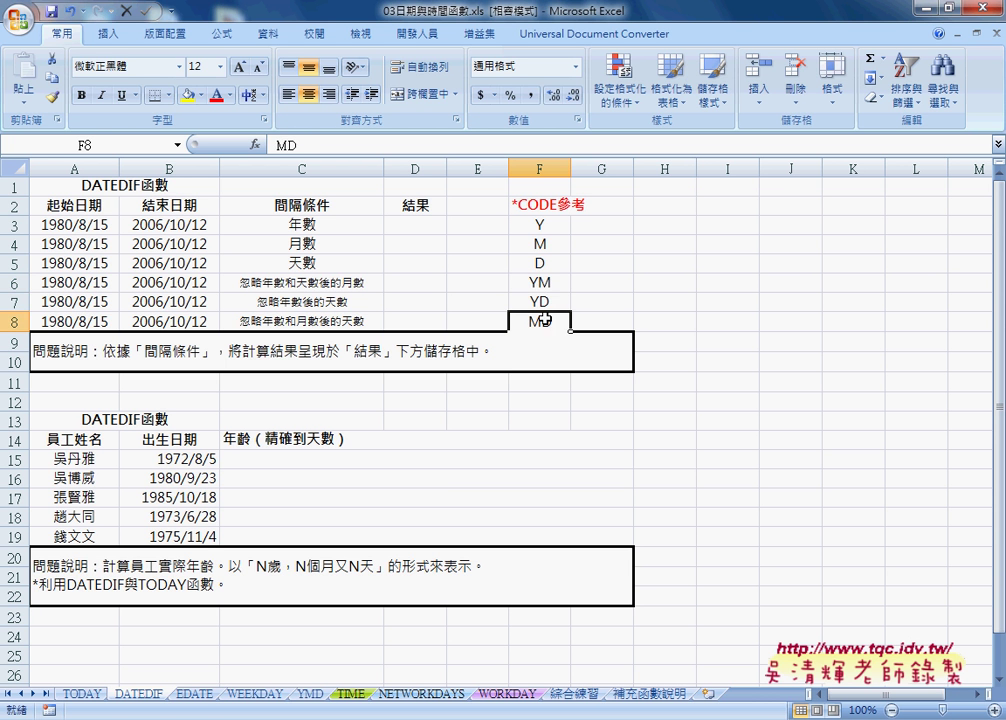
left_click_drag(540, 283, 546, 320)
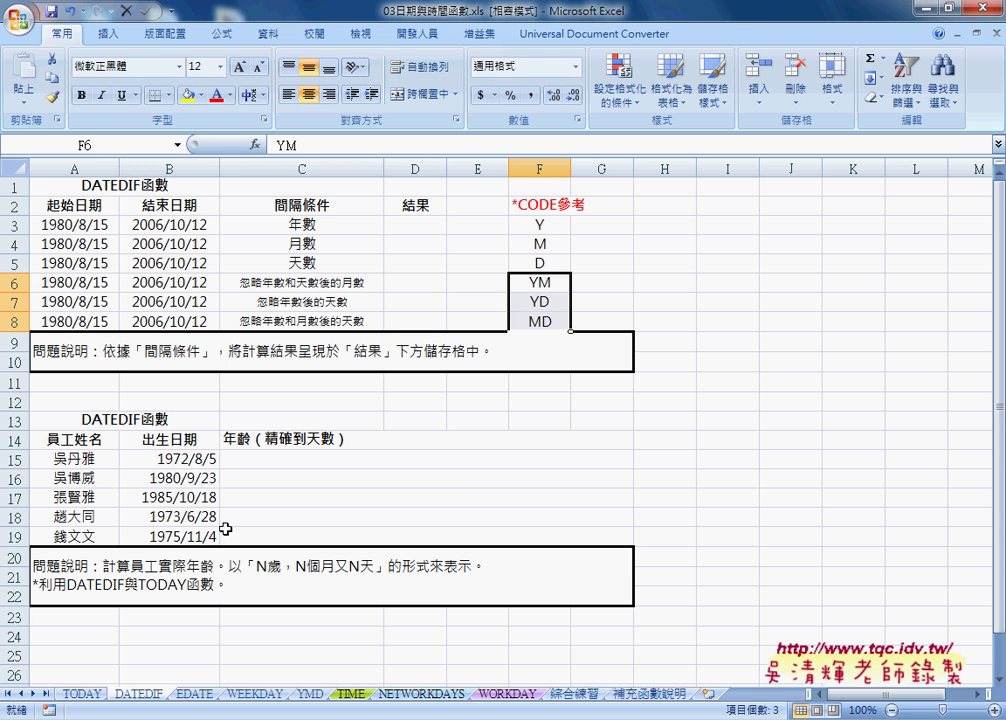
left_click(173, 461)
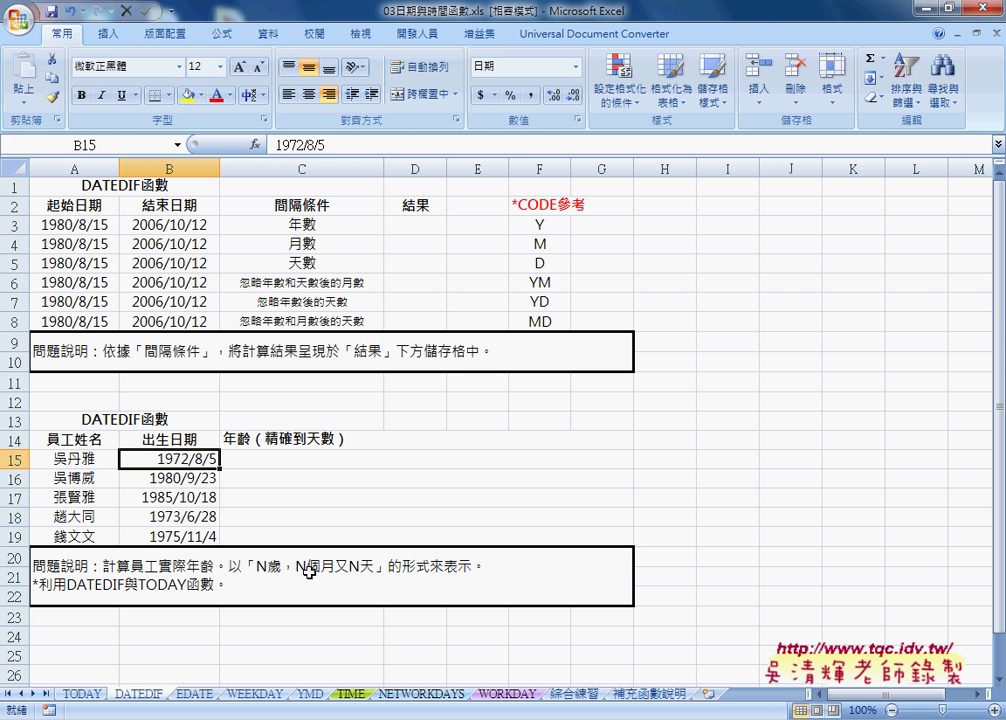
Select the first employee's age cell and highlight the interval codes F3:F8
left_click(330, 460)
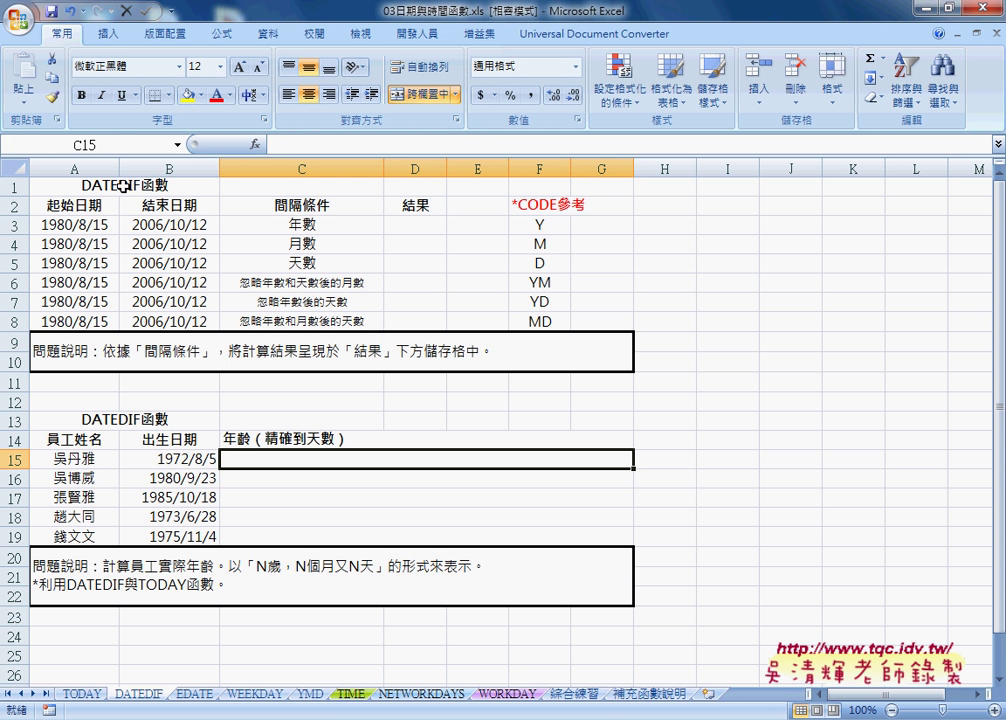
left_click_drag(540, 224, 540, 318)
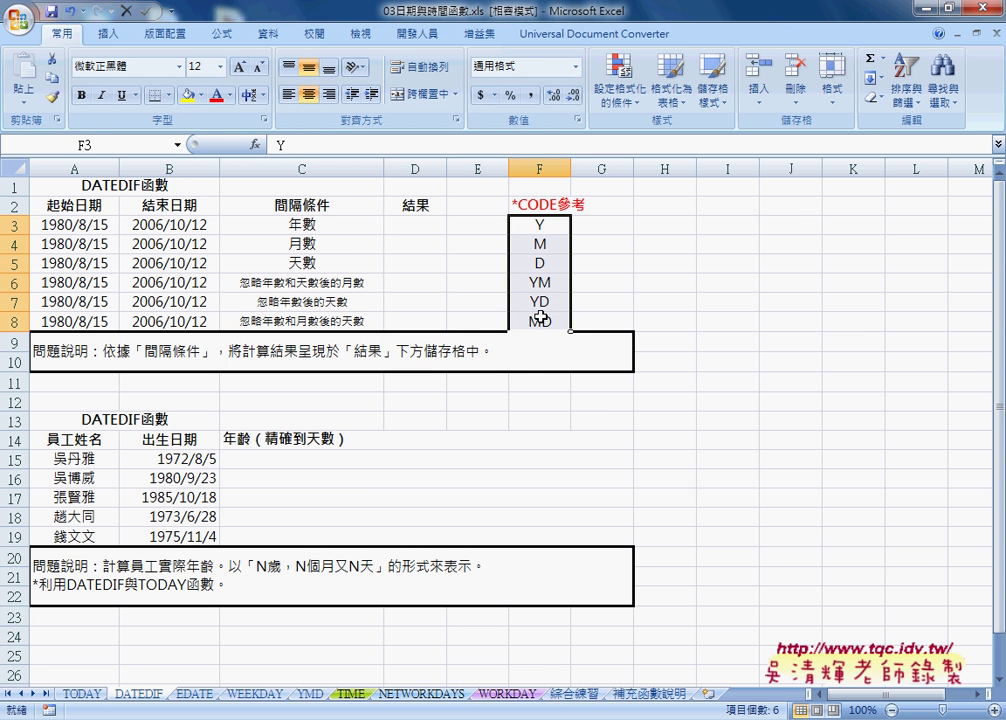
Return to the TODAY sheet and inspect C3's TODAY formula, briefly viewing the 綜合練習 sheet
left_click(82, 693)
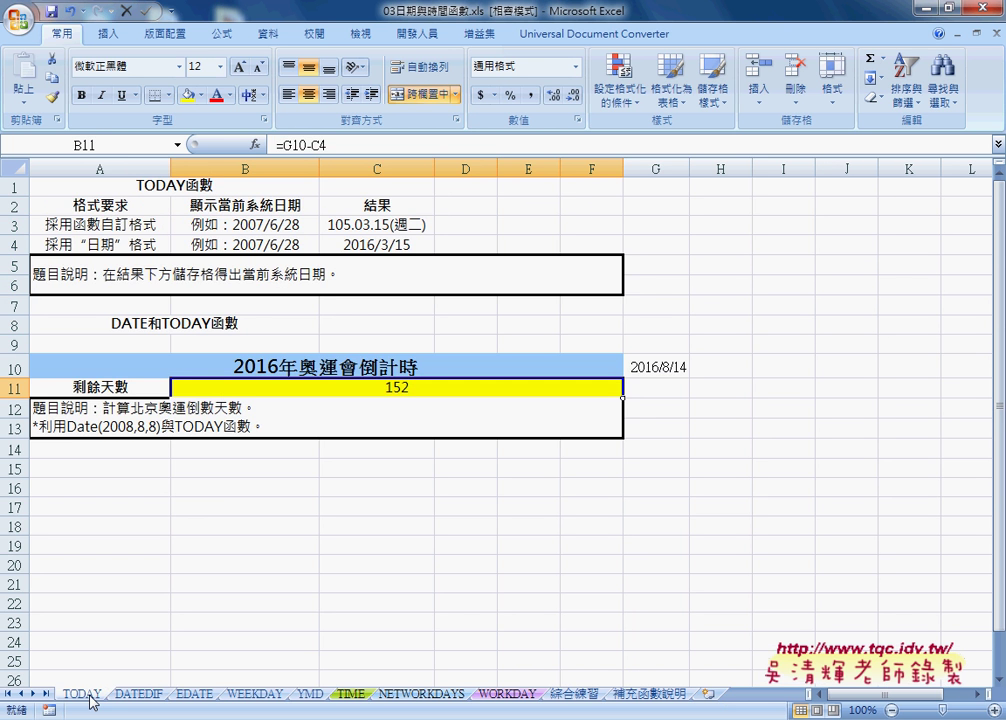
left_click(381, 226)
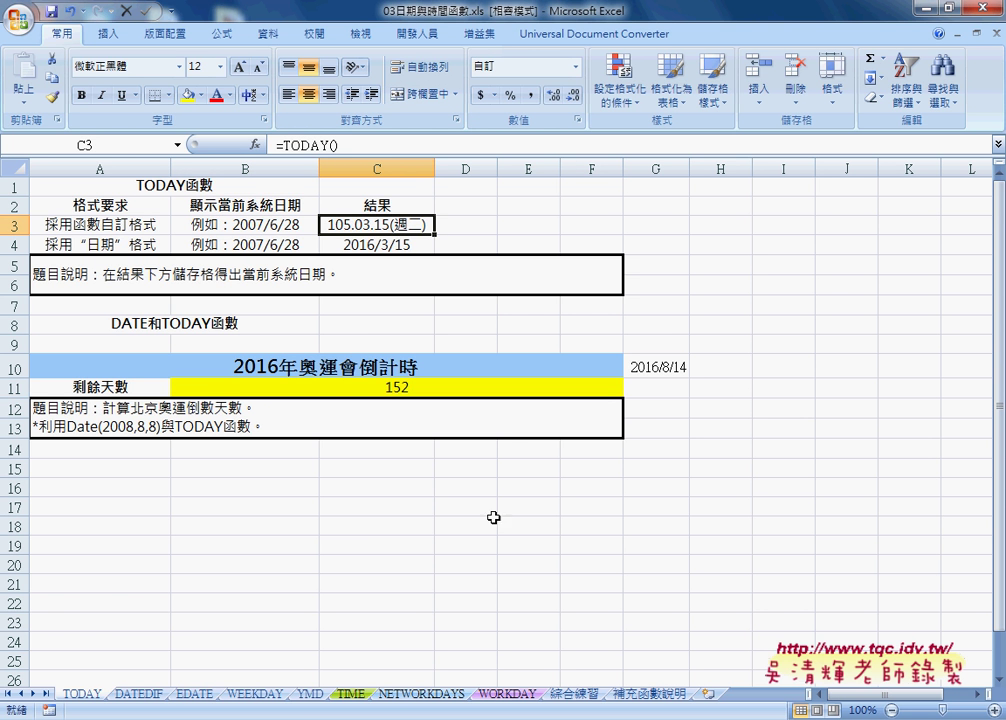
left_click(579, 699)
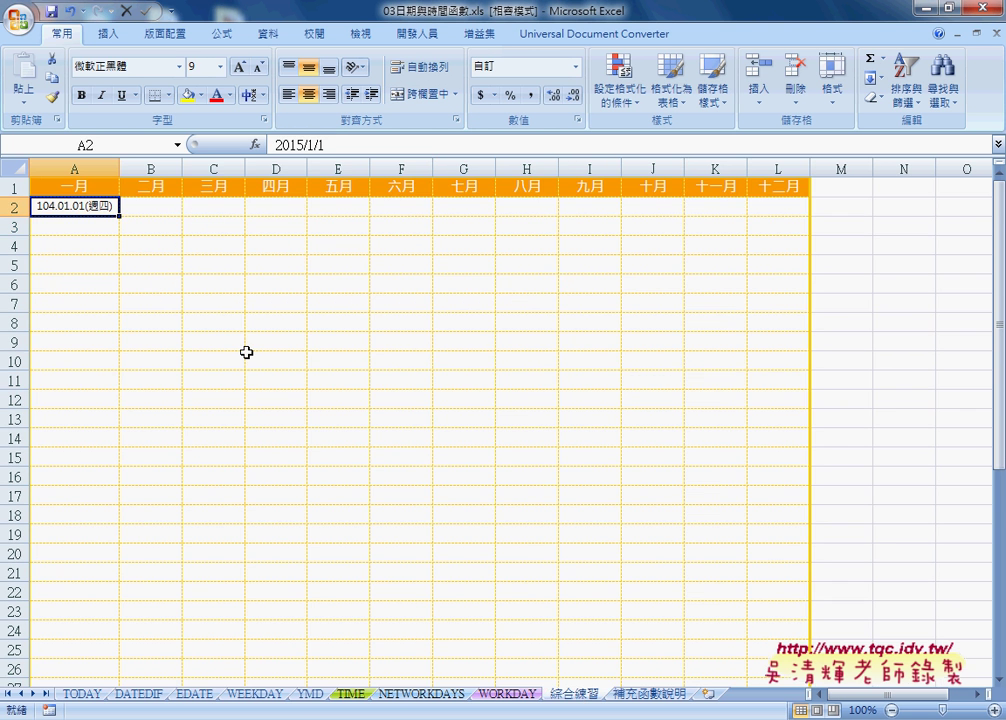
left_click(84, 693)
Compare C4's date, G10's Olympic date and B11's =G10-C4 countdown, then open DATEDIF
left_click(385, 247)
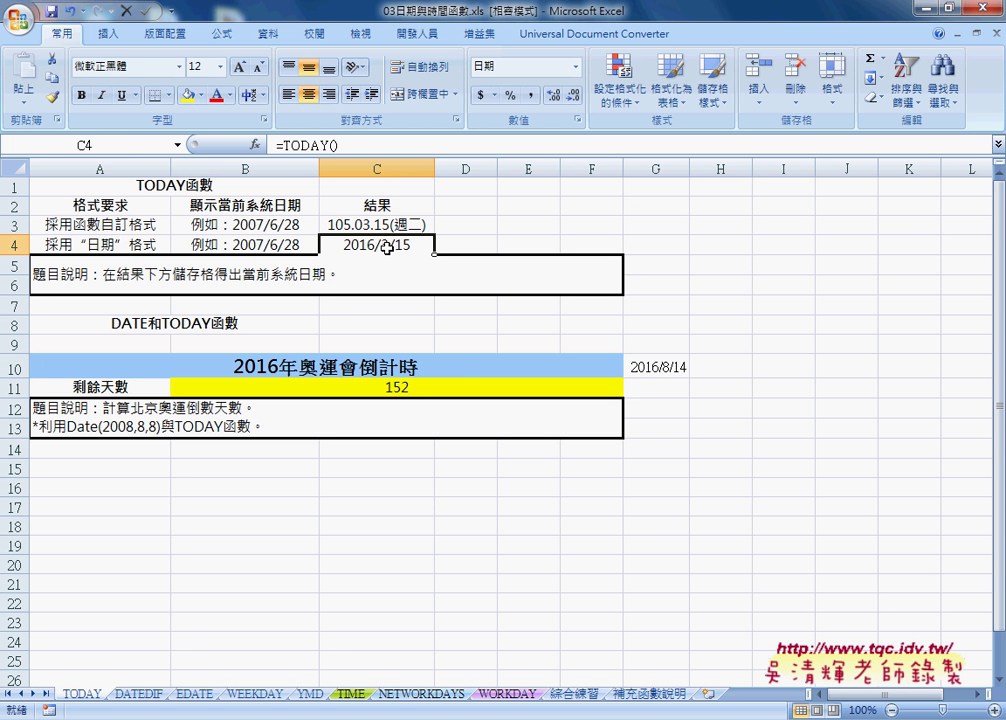
left_click(665, 367)
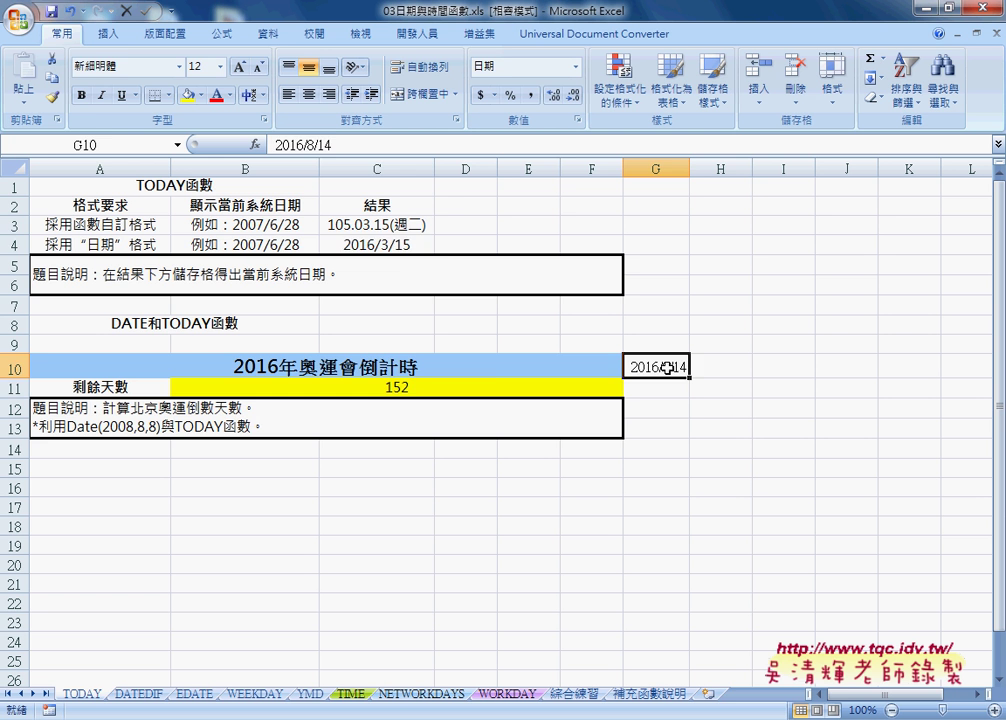
left_click(387, 245)
left_click(648, 366)
left_click(410, 388)
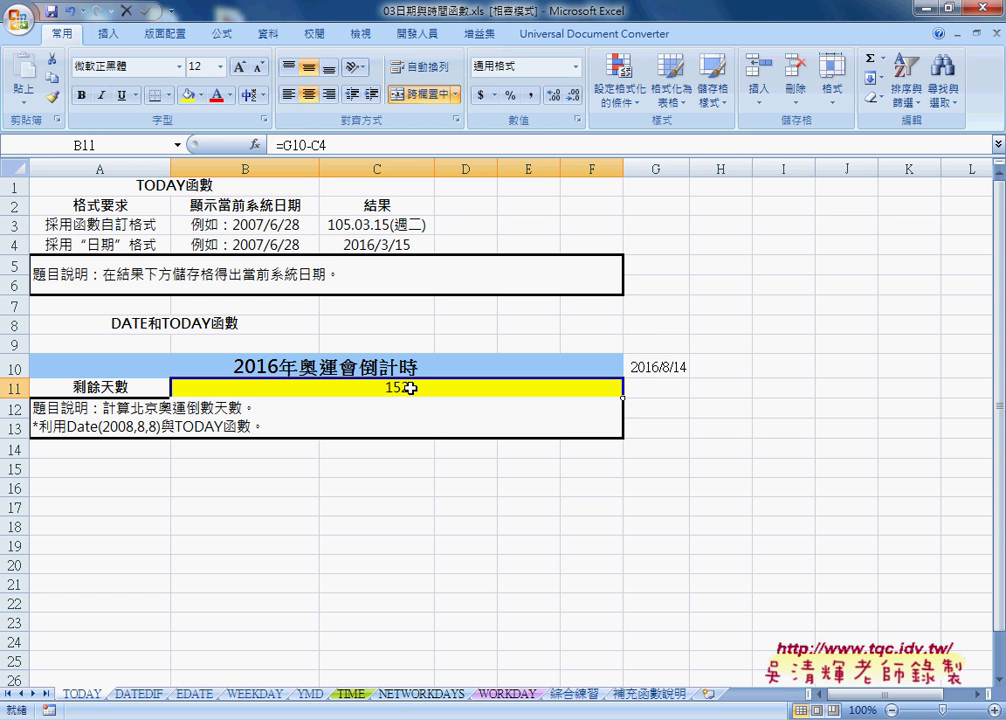
left_click(392, 249)
left_click(660, 372)
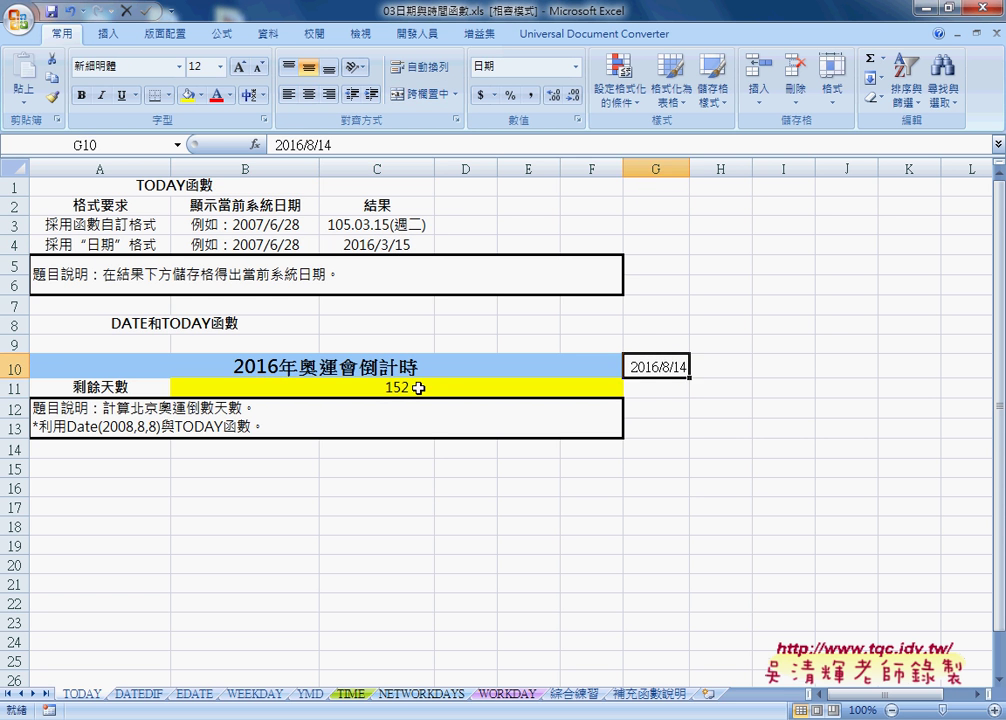
left_click(420, 390)
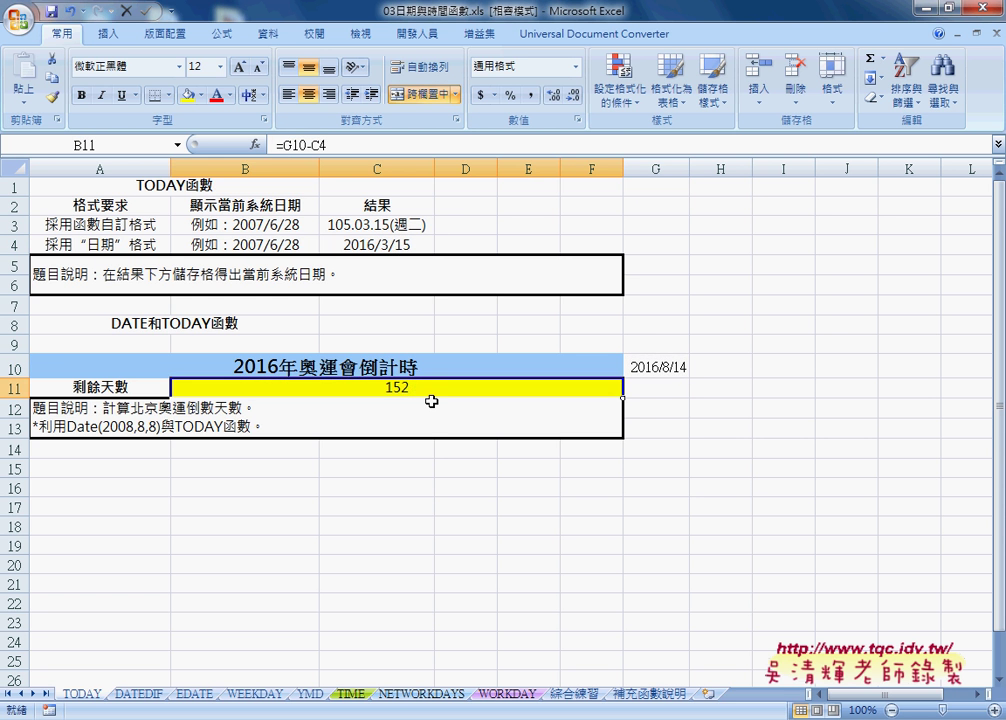
left_click(145, 693)
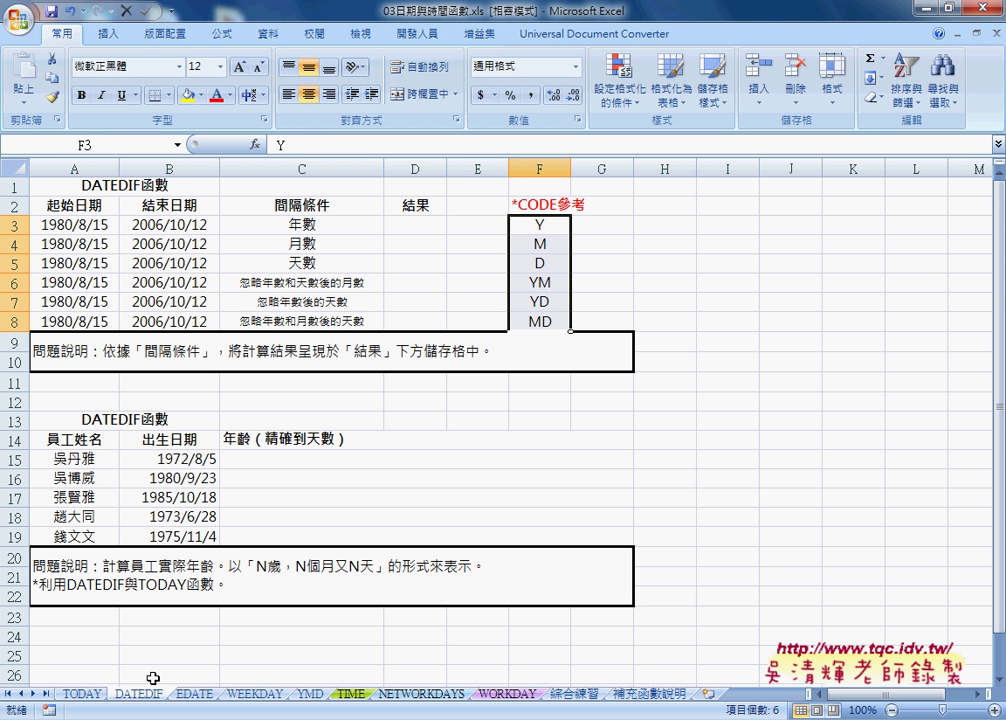
left_click(352, 459)
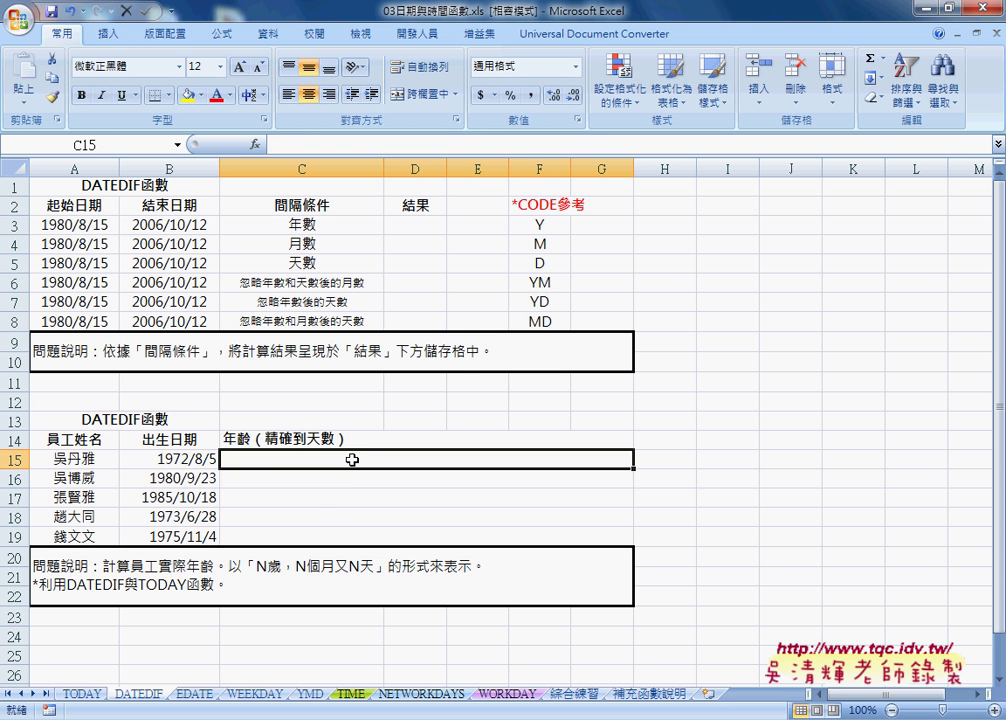
left_click_drag(352, 459, 344, 533)
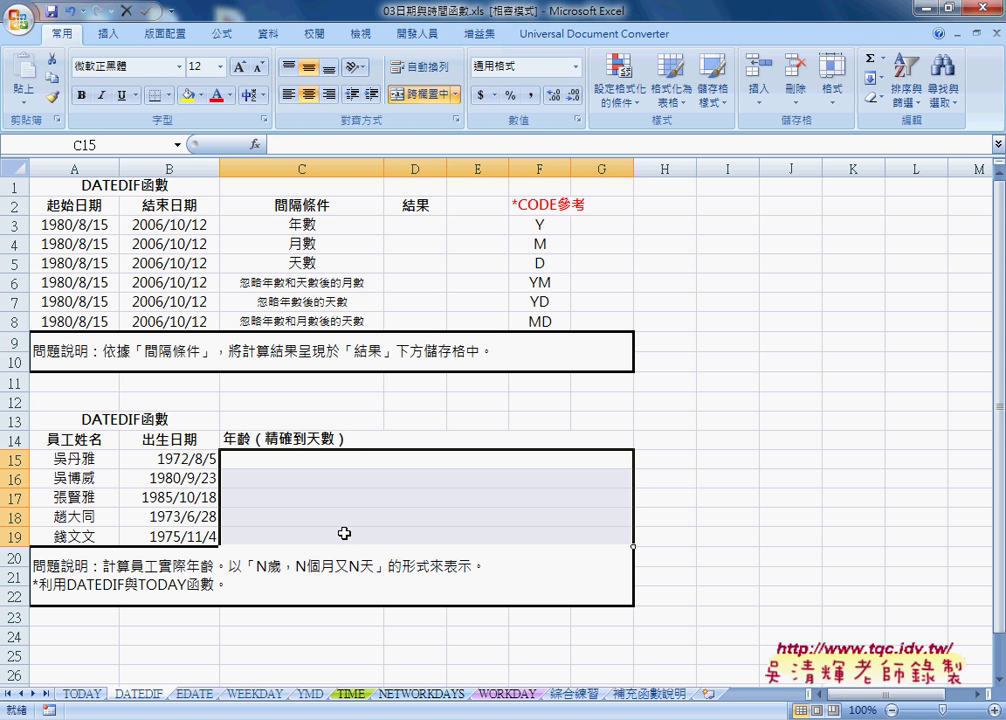
left_click(150, 185)
left_click_drag(556, 226, 540, 320)
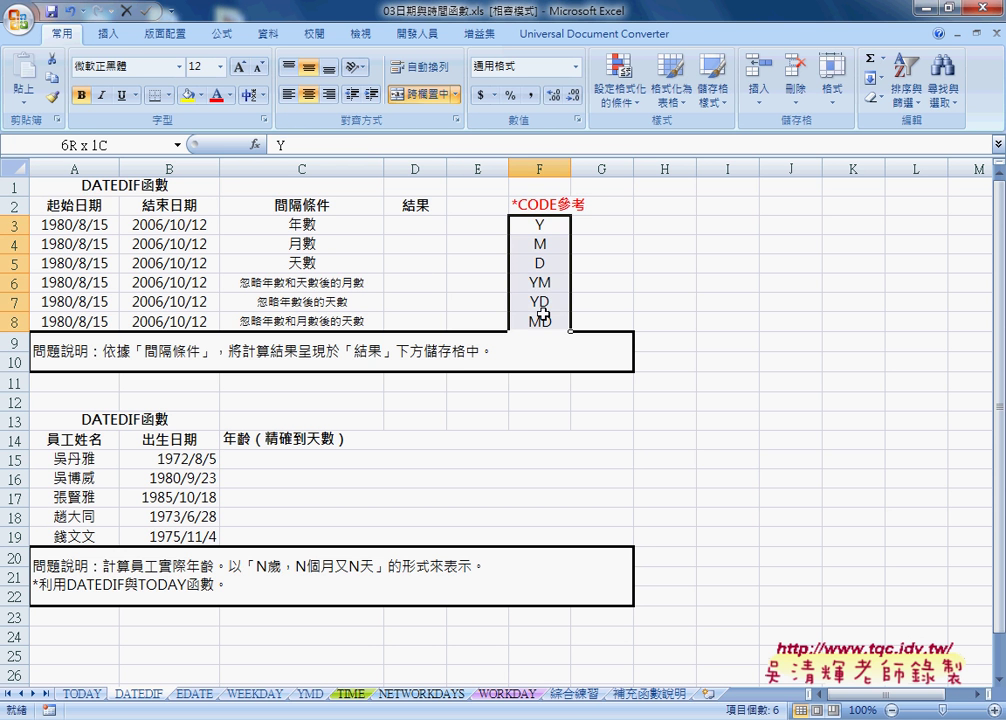
left_click(411, 222)
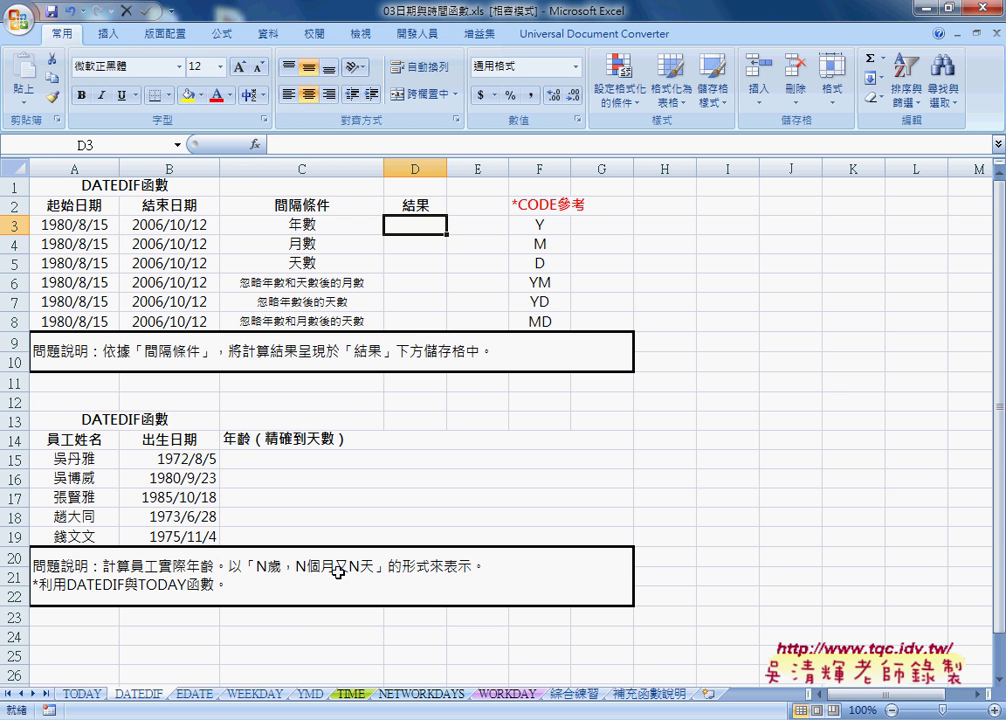
Look through the EDATE, WEEKDAY and YMD exercise sheets
left_click(196, 693)
left_click(257, 695)
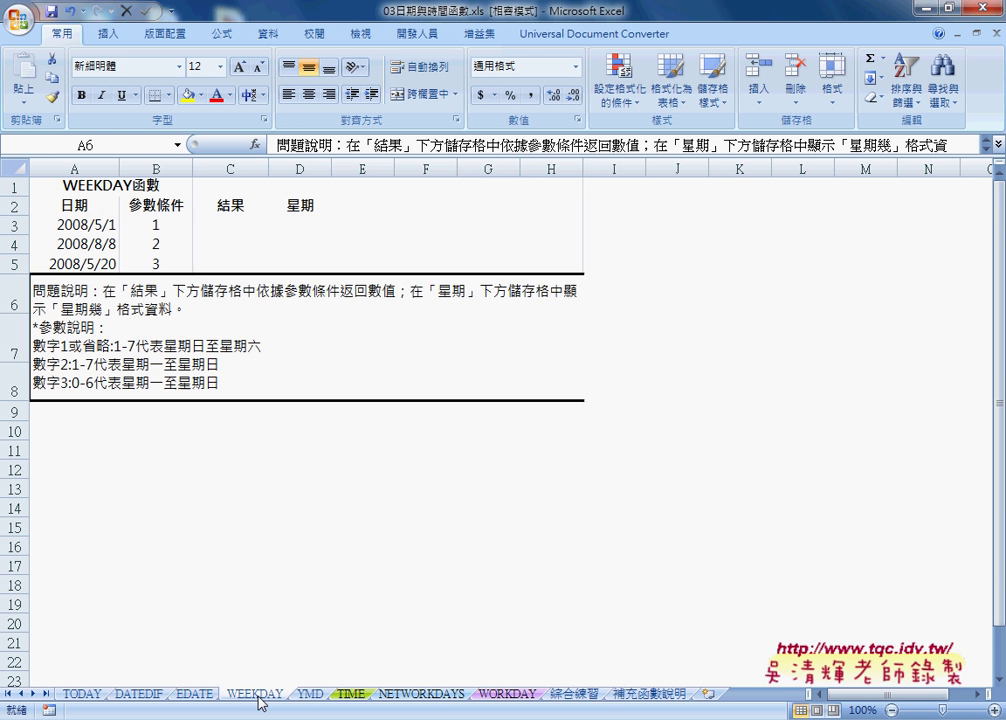
left_click(311, 696)
scroll(299, 632, "up", 3)
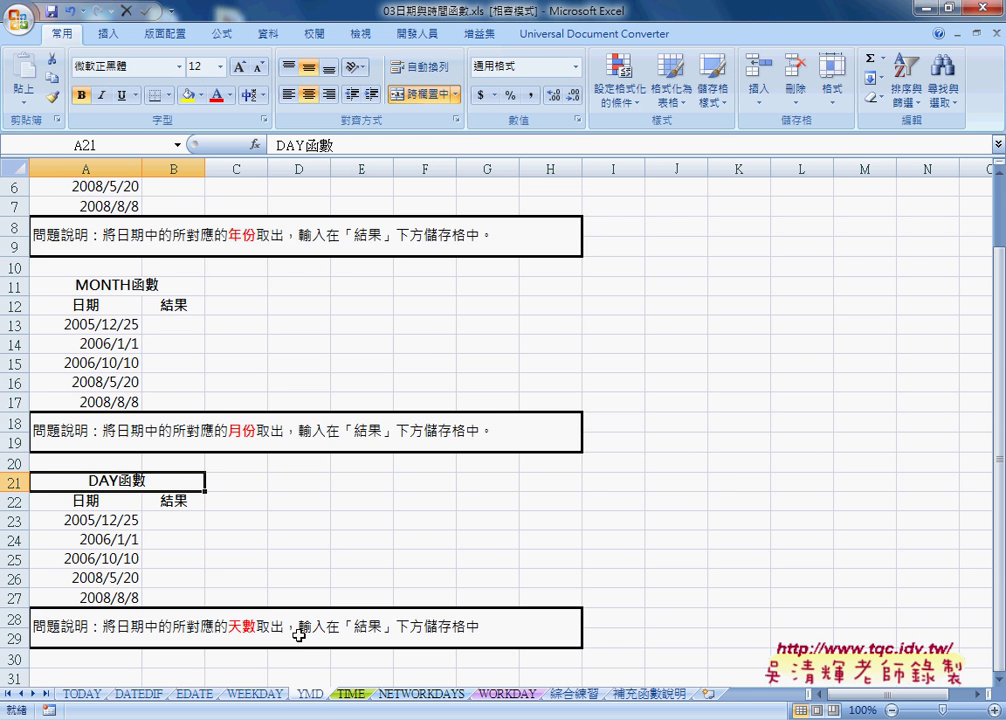
scroll(295, 634, "up", 1)
scroll(295, 634, "up", 1)
scroll(295, 634, "down", 2)
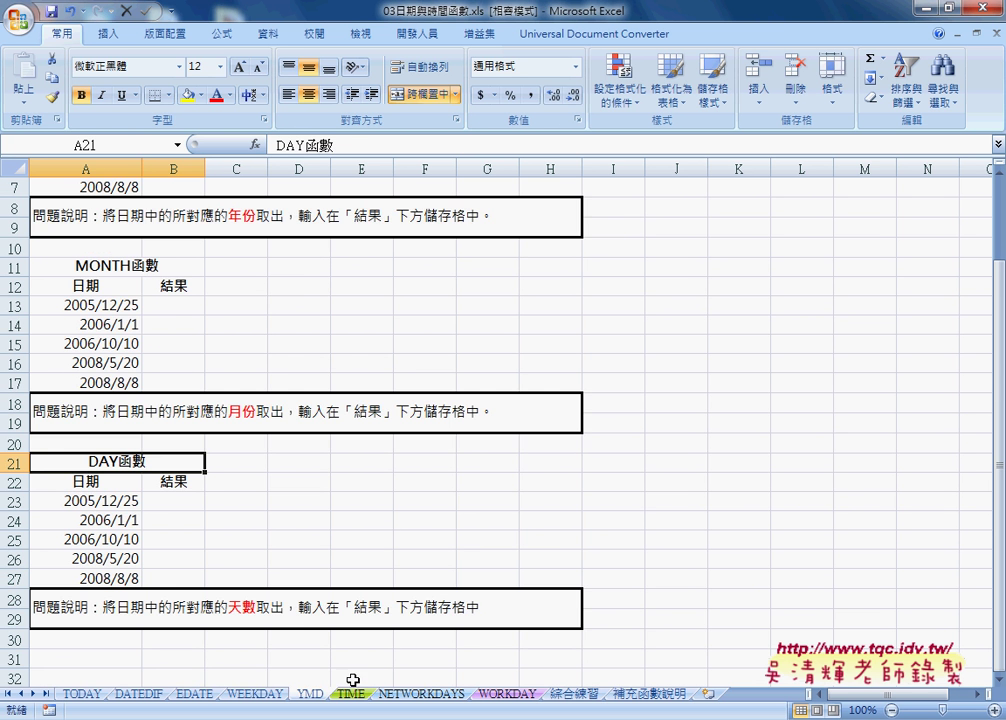
Check the TIME, NETWORKDAYS and WORKDAY answer cells C3, ending on the 綜合練習 calendar sheet
left_click(354, 694)
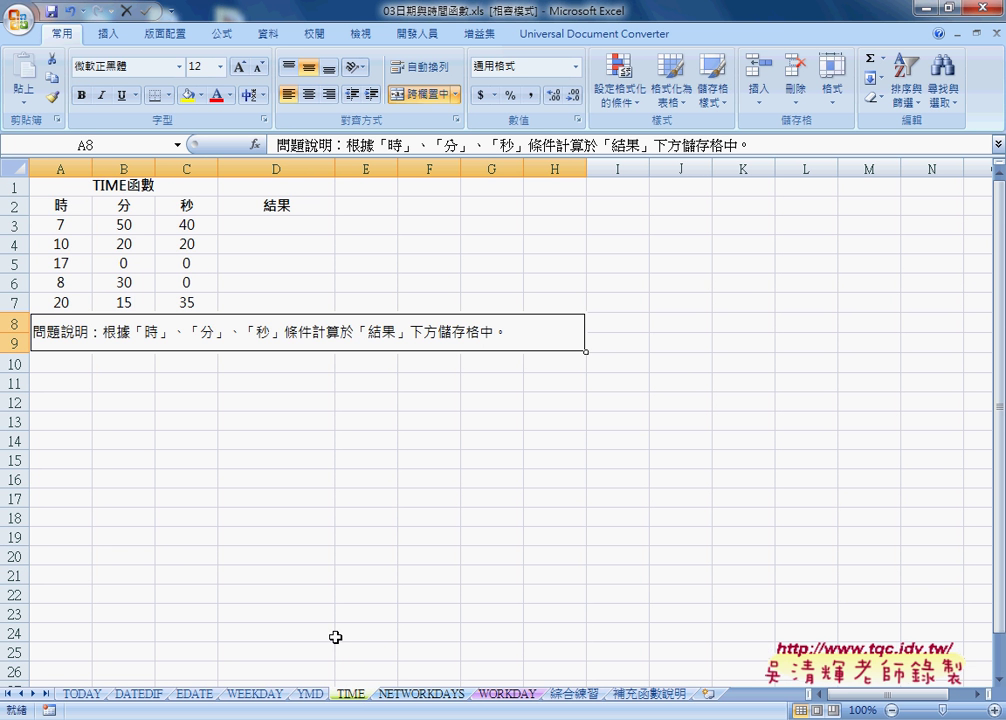
left_click(431, 696)
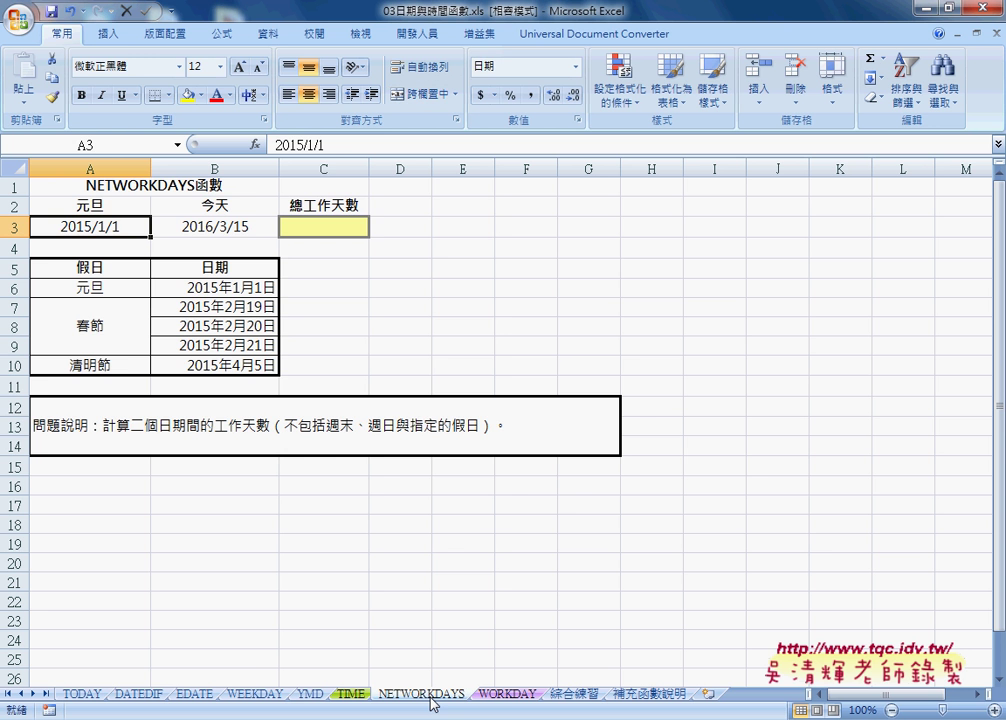
left_click(506, 696)
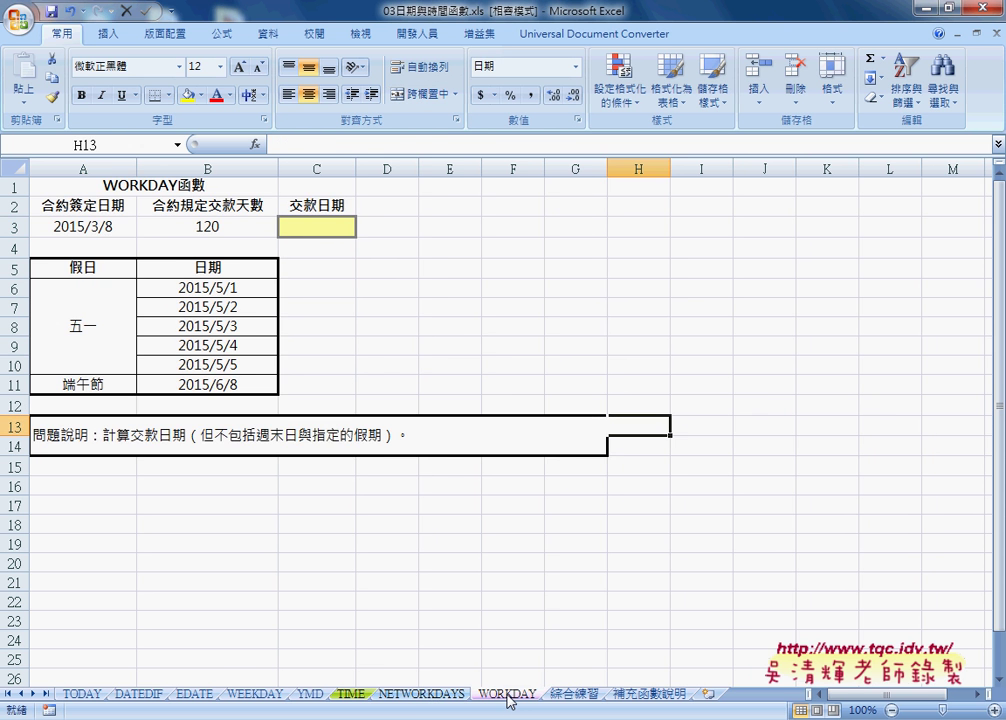
left_click(427, 698)
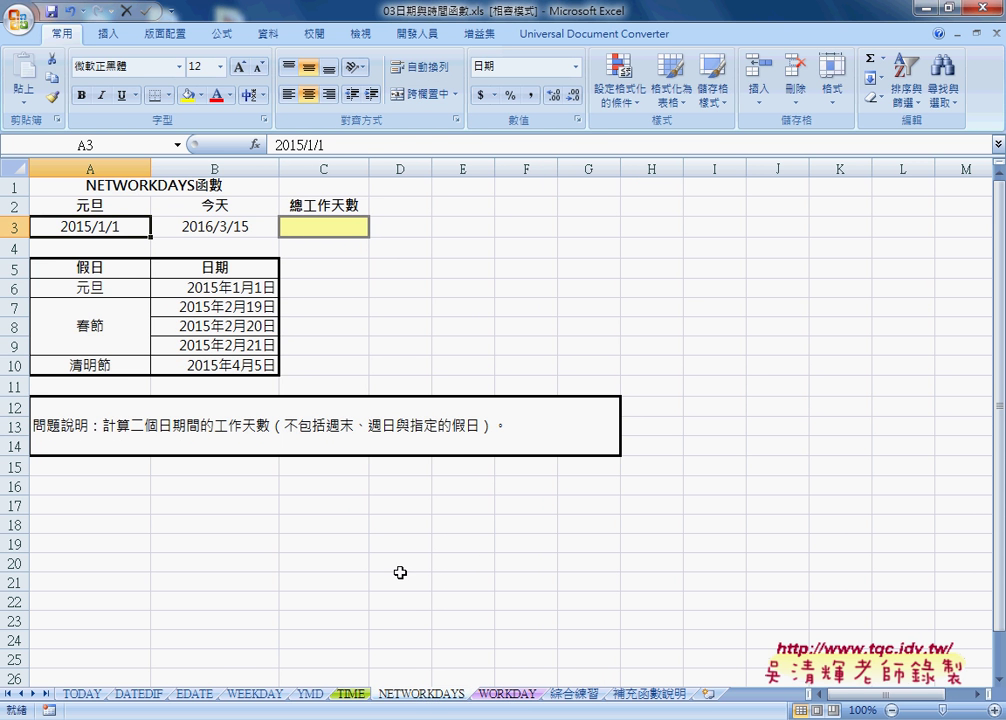
left_click(335, 238)
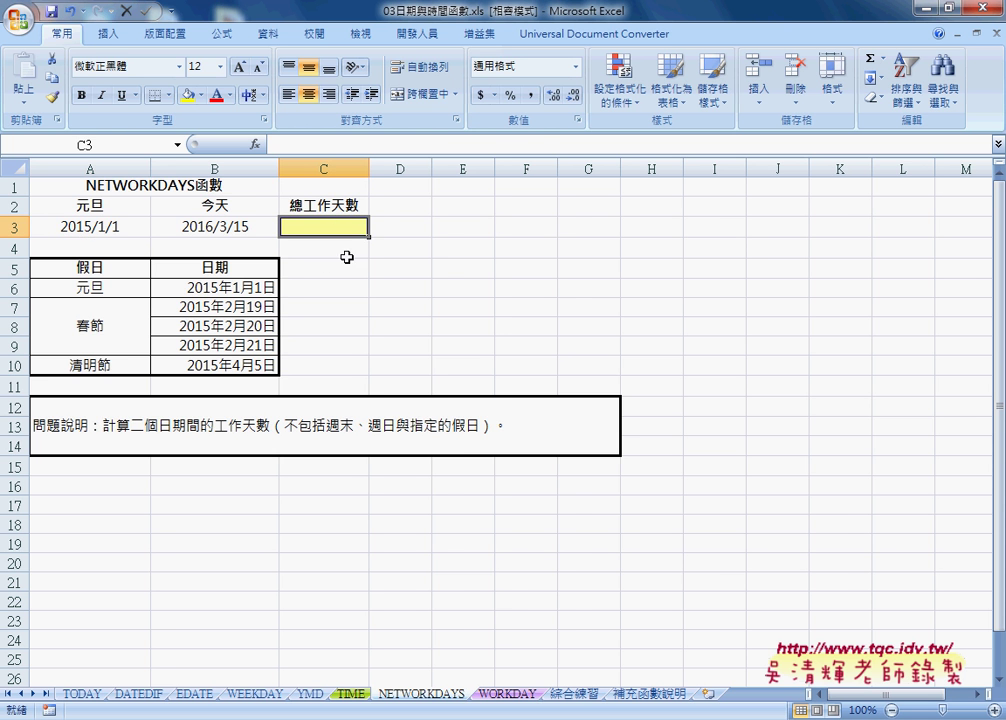
left_click(510, 695)
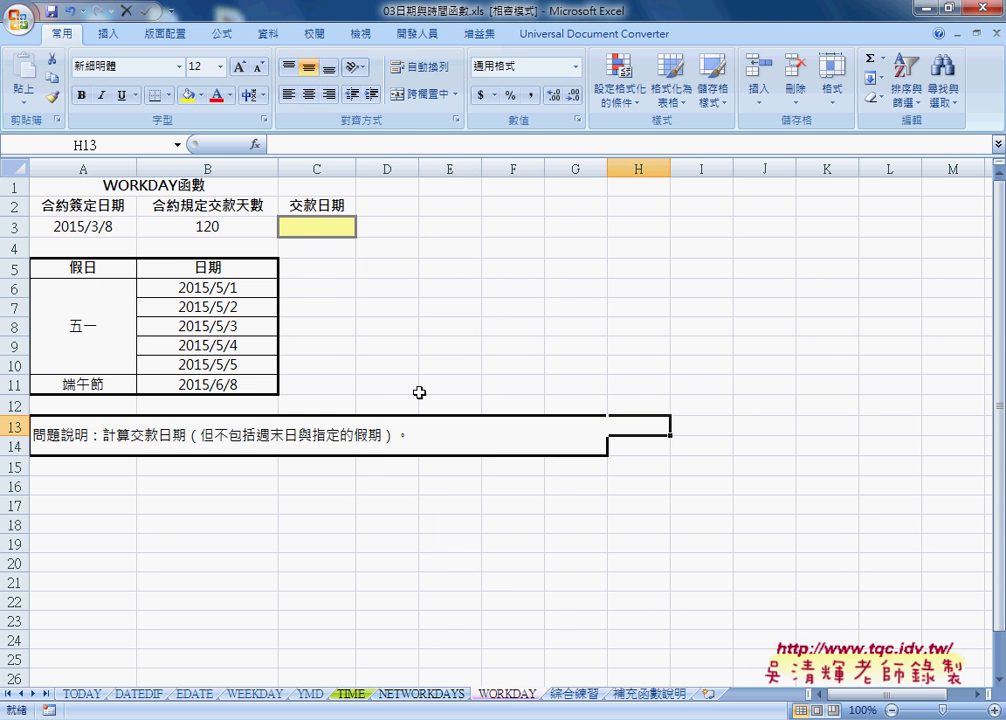
left_click(345, 232)
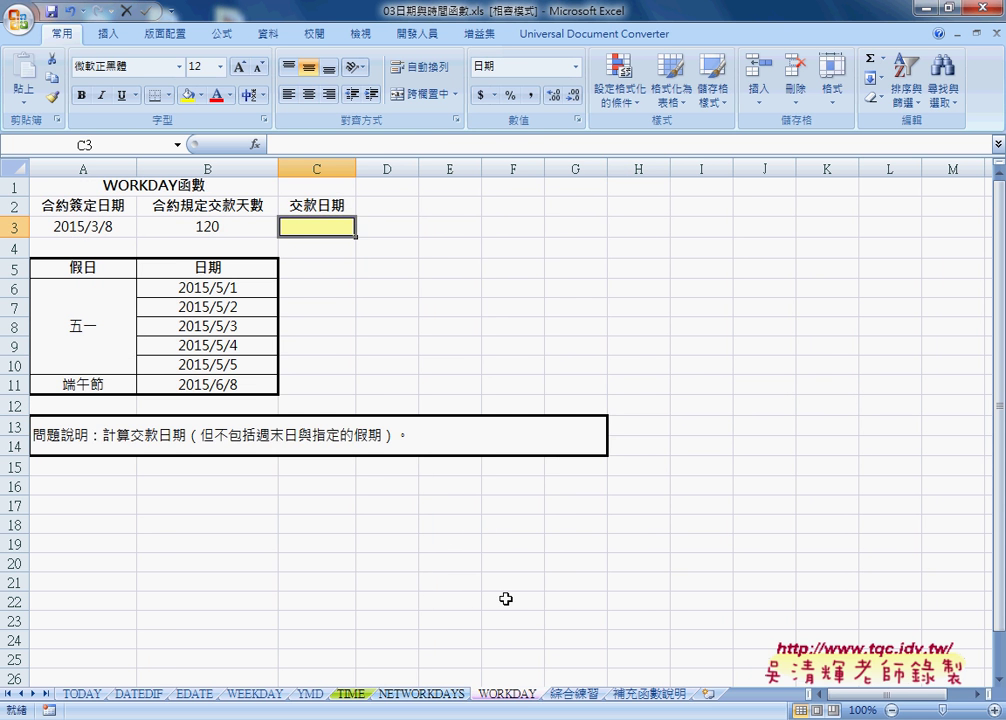
left_click(576, 693)
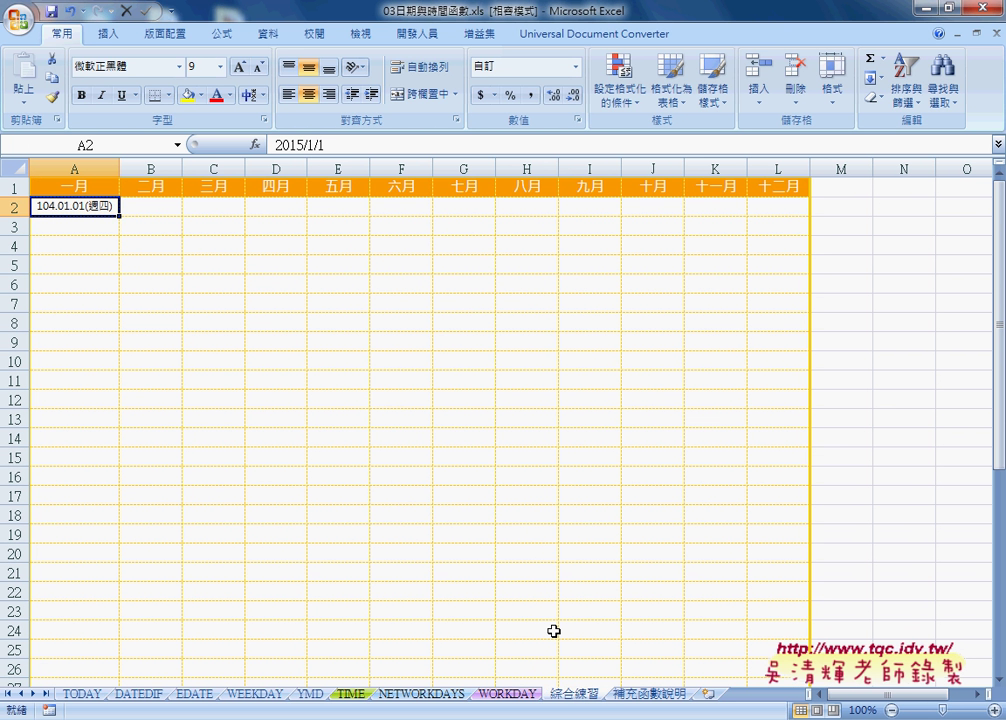